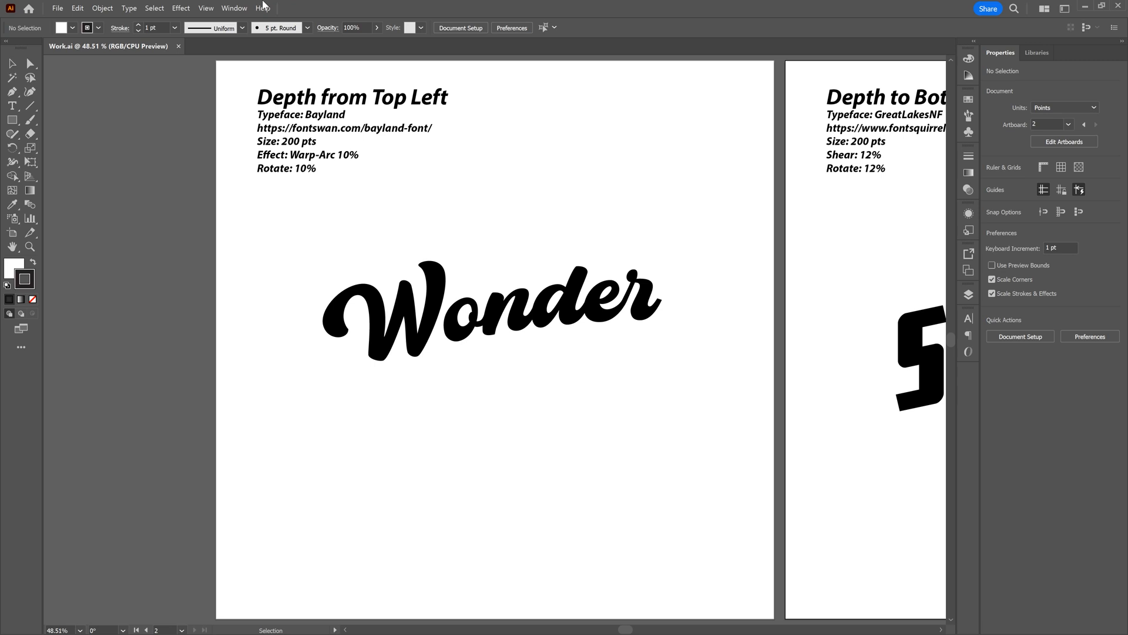
# - Turn off Smart Guides for the document
pyautogui.click(205, 8)
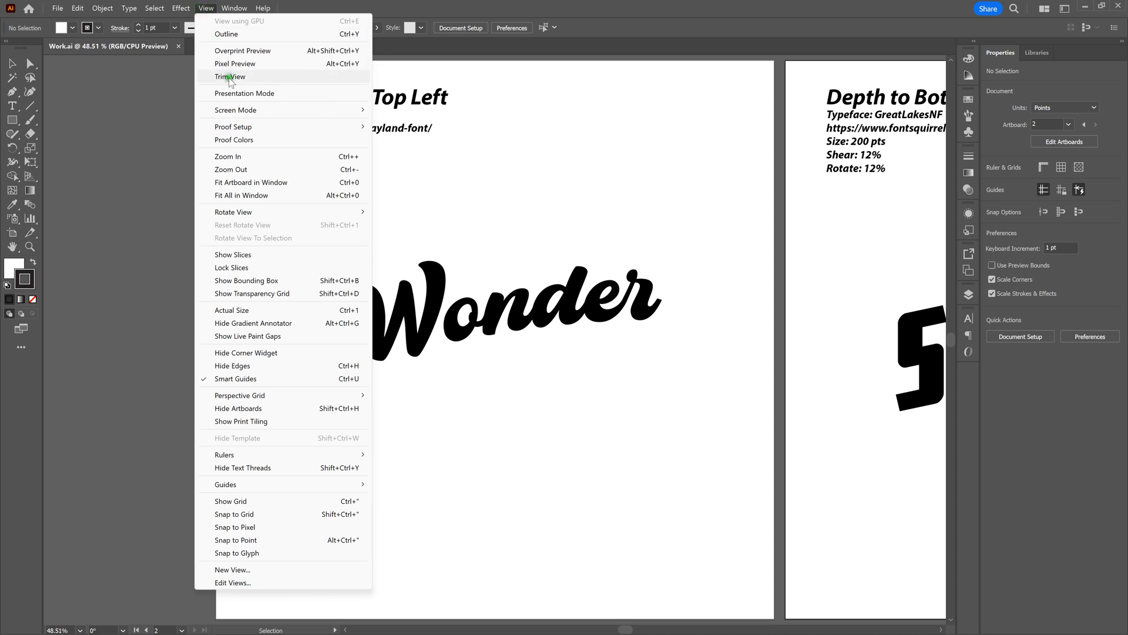
pyautogui.click(260, 381)
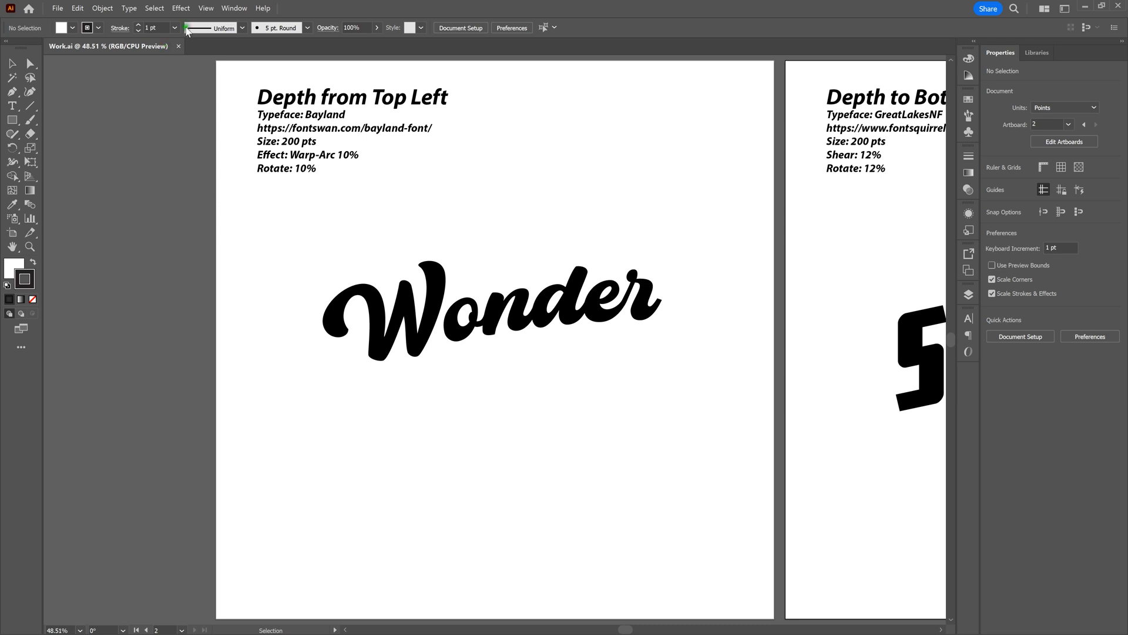
pyautogui.click(181, 8)
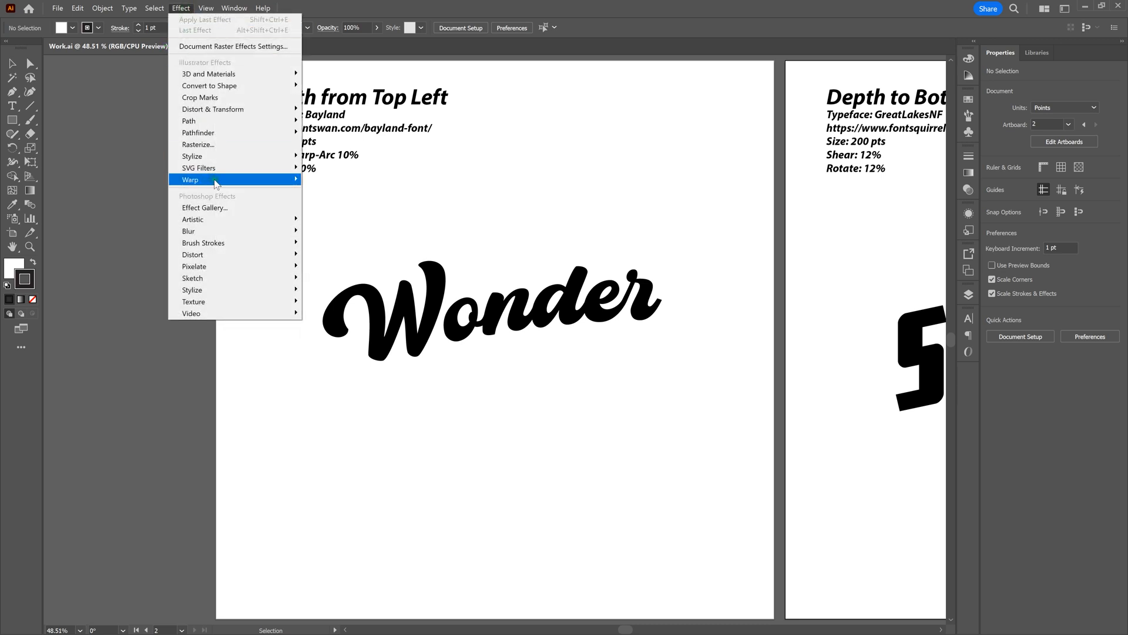
pyautogui.moveTo(220, 179)
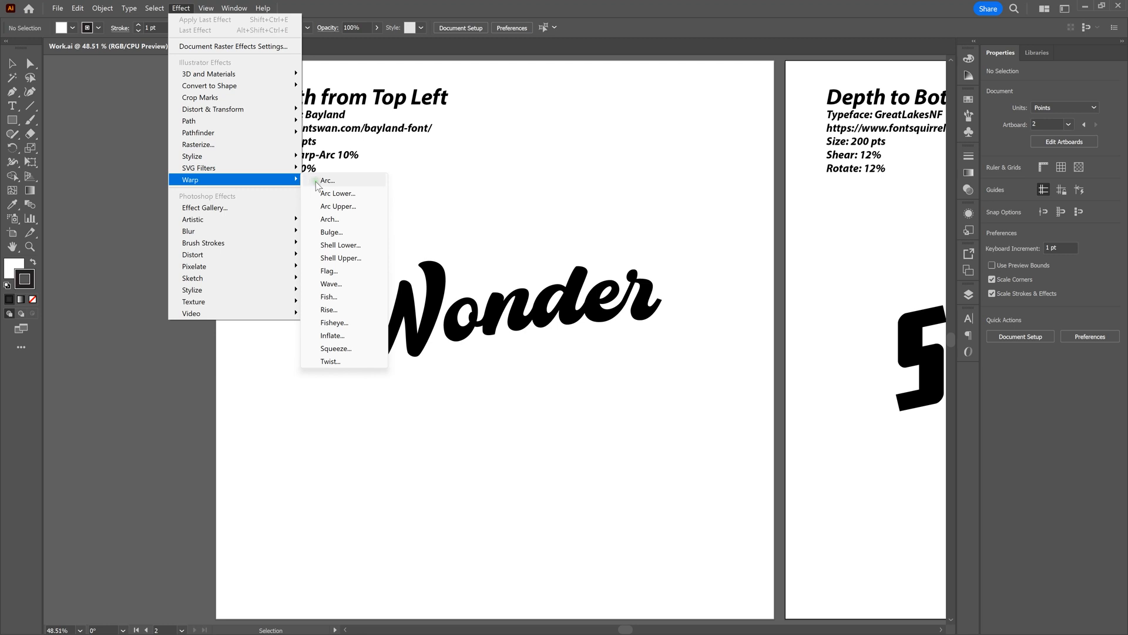
pyautogui.click(421, 5)
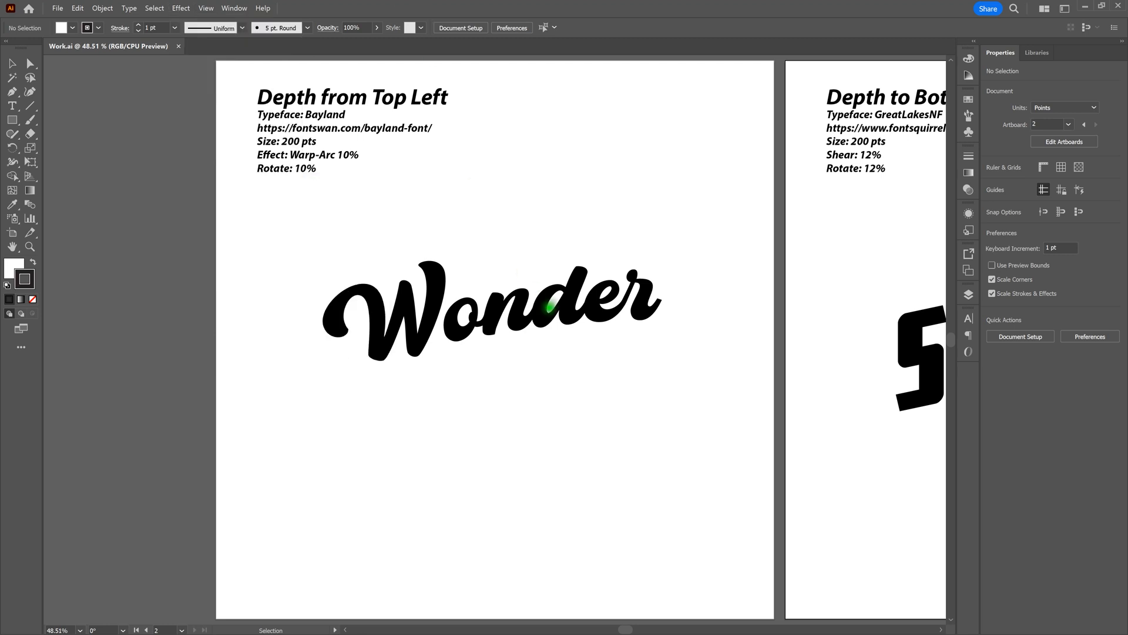
# - Select the Wonder lettering and bring up its appearance attributes
pyautogui.click(549, 306)
pyautogui.doubleClick(12, 147)
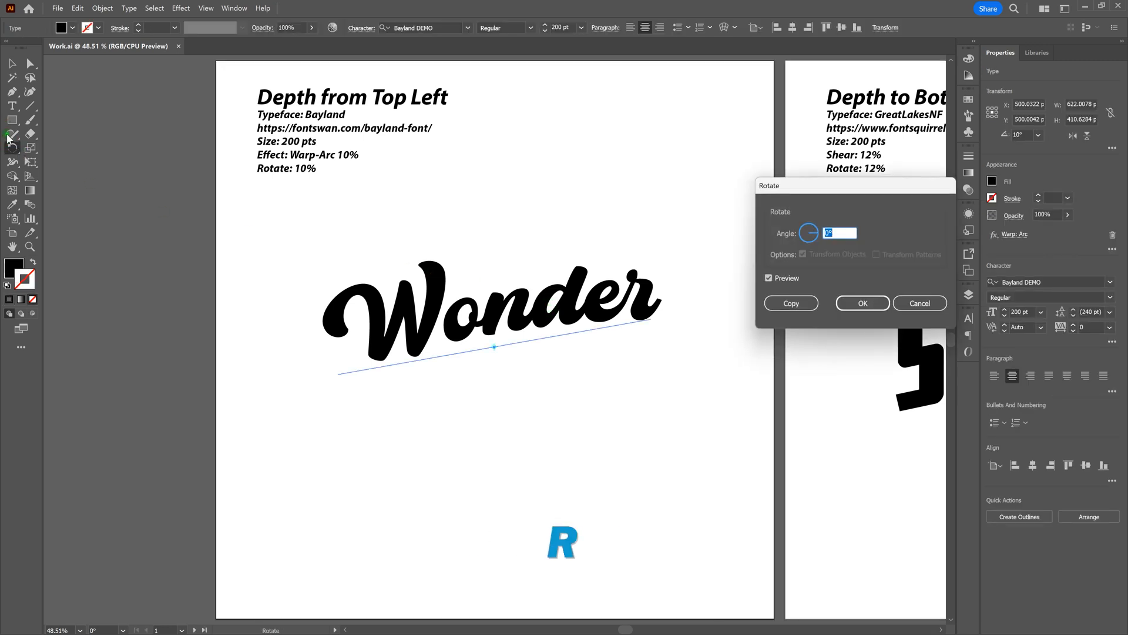
pyautogui.click(919, 303)
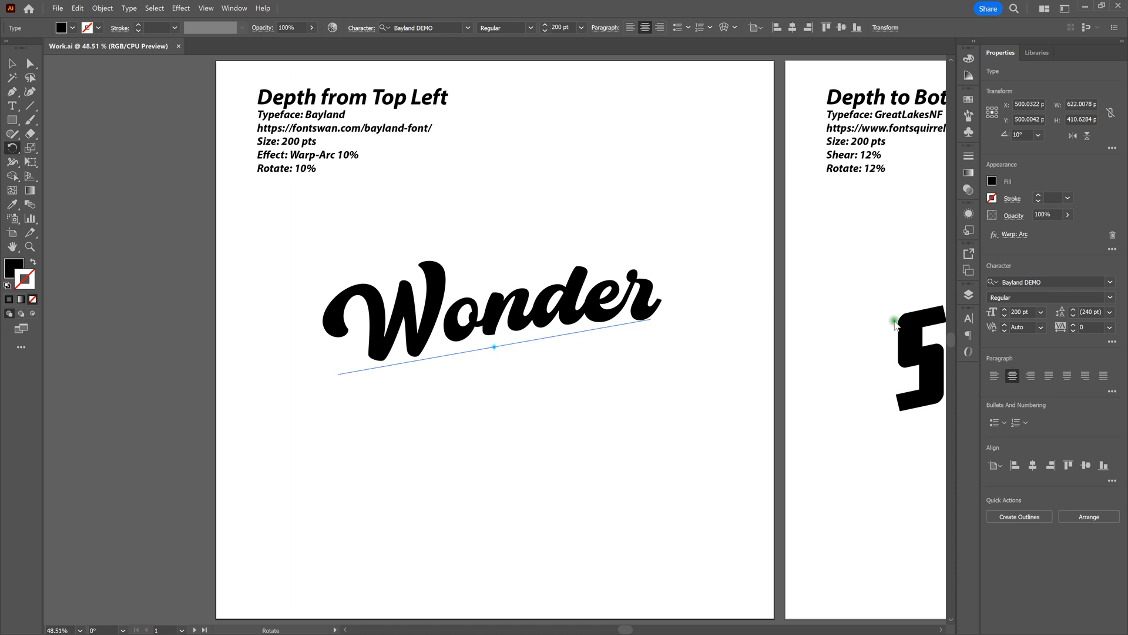
pyautogui.click(968, 214)
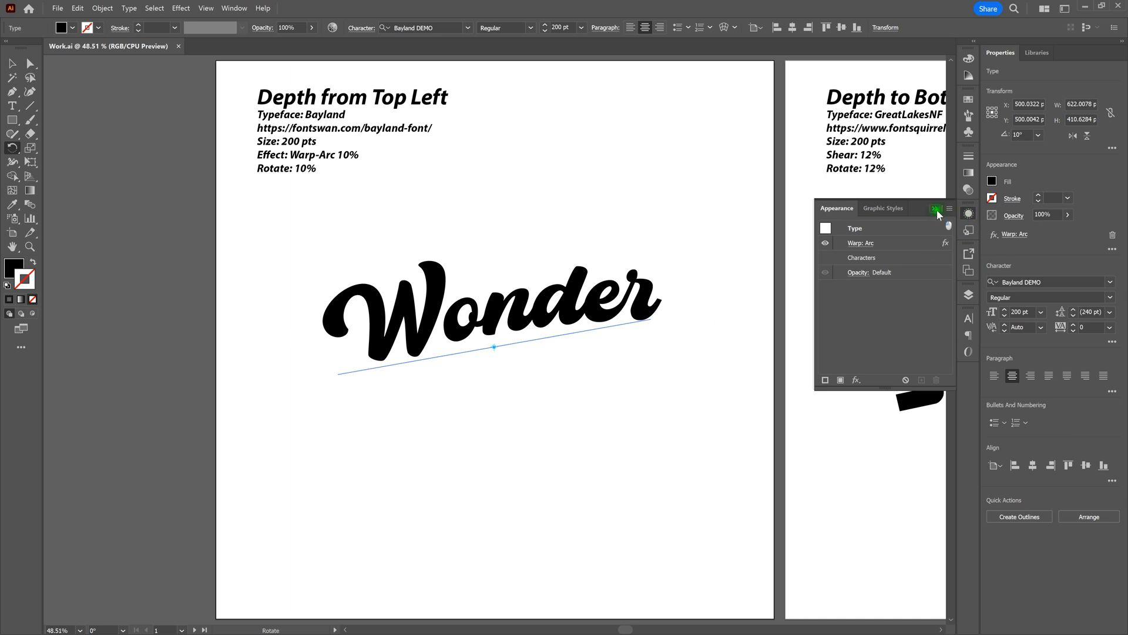
pyautogui.click(938, 211)
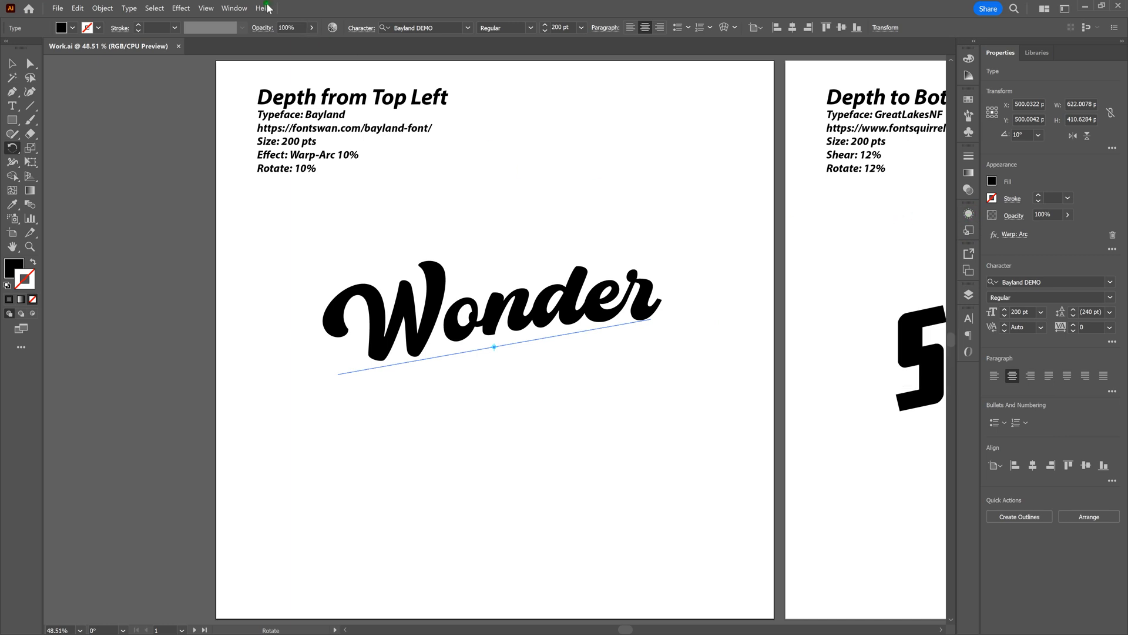
pyautogui.click(234, 9)
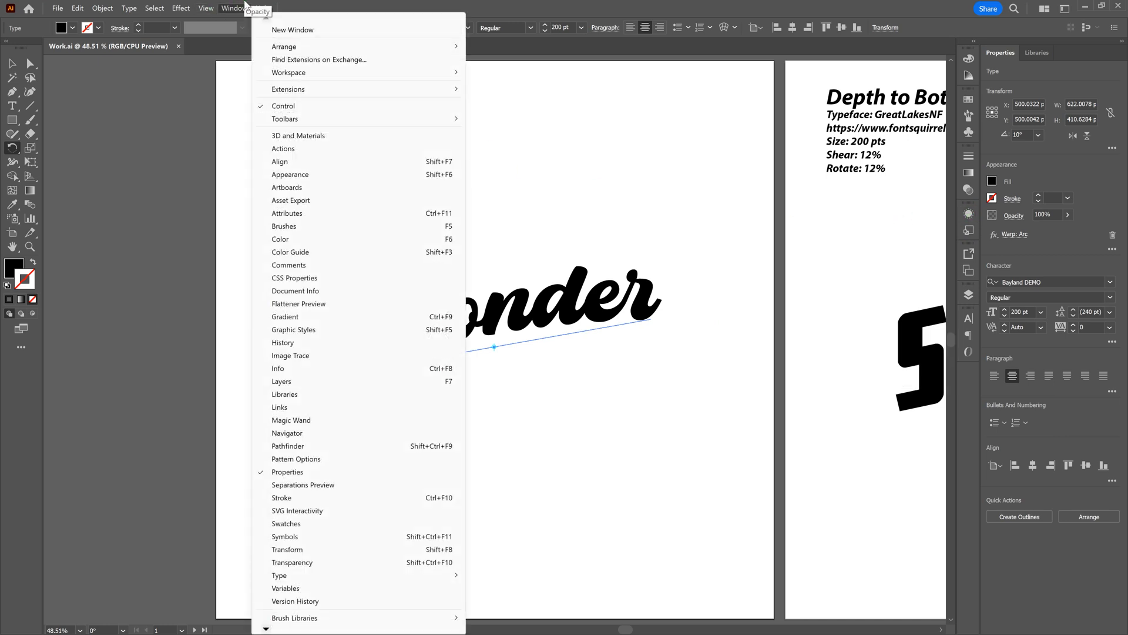
pyautogui.click(292, 175)
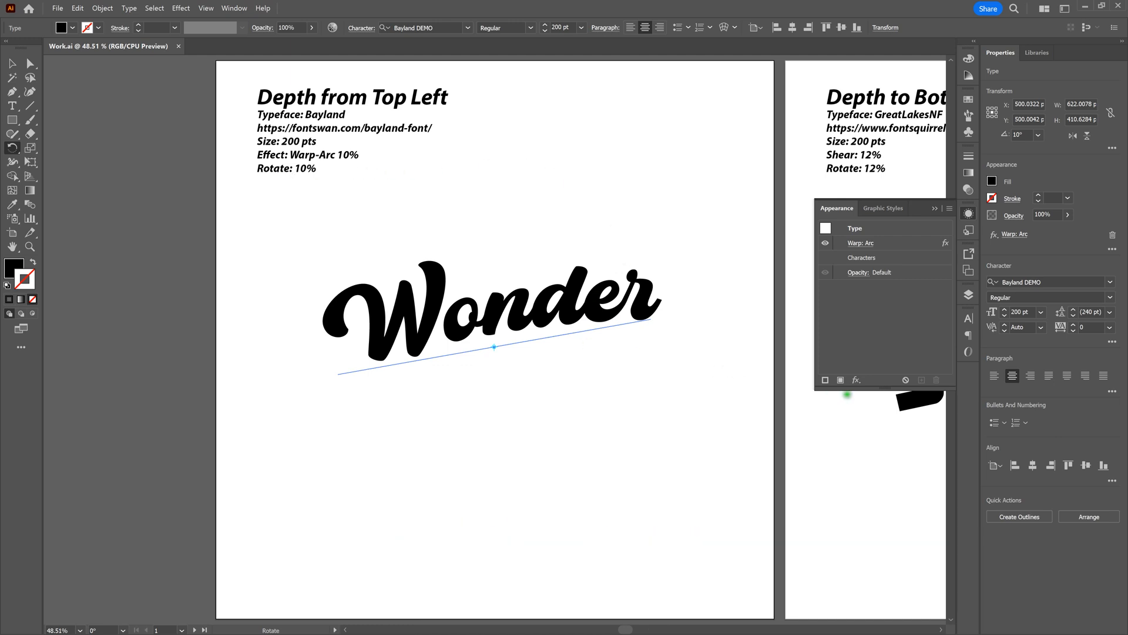
# - Add a new fill to the Wonder text and color it with the CMYK Magenta swatch
pyautogui.click(840, 380)
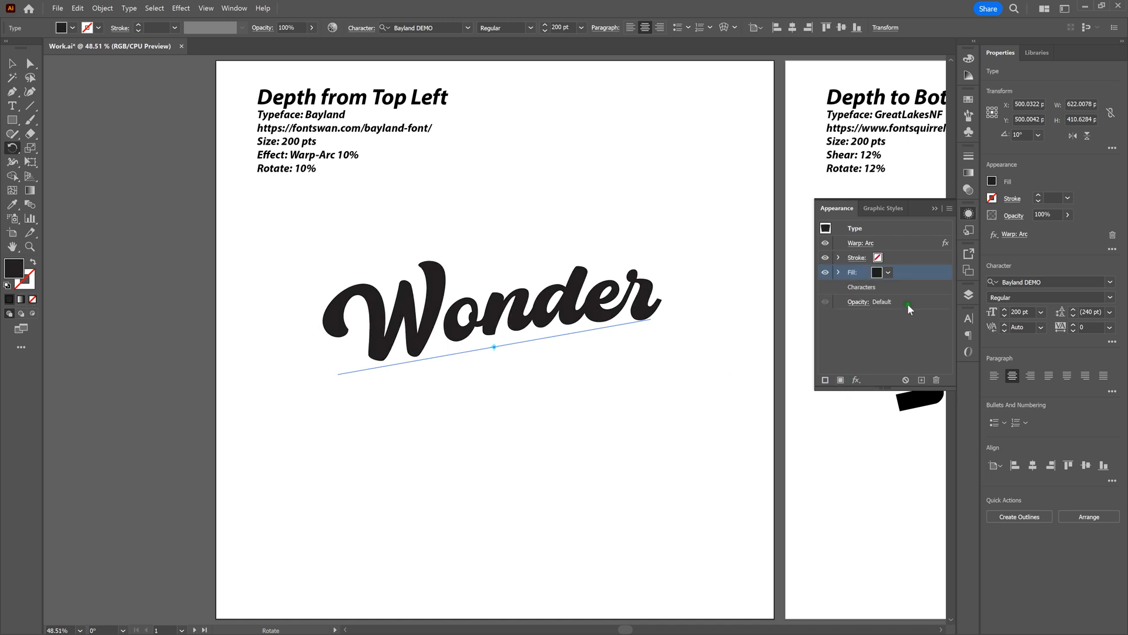
pyautogui.click(876, 273)
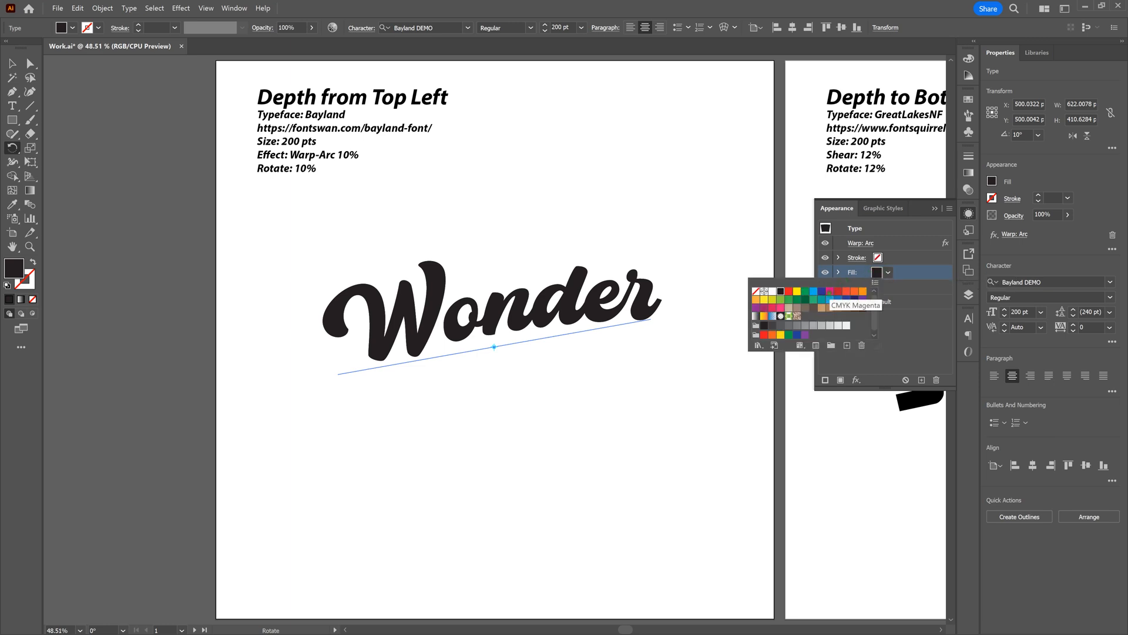
pyautogui.click(830, 291)
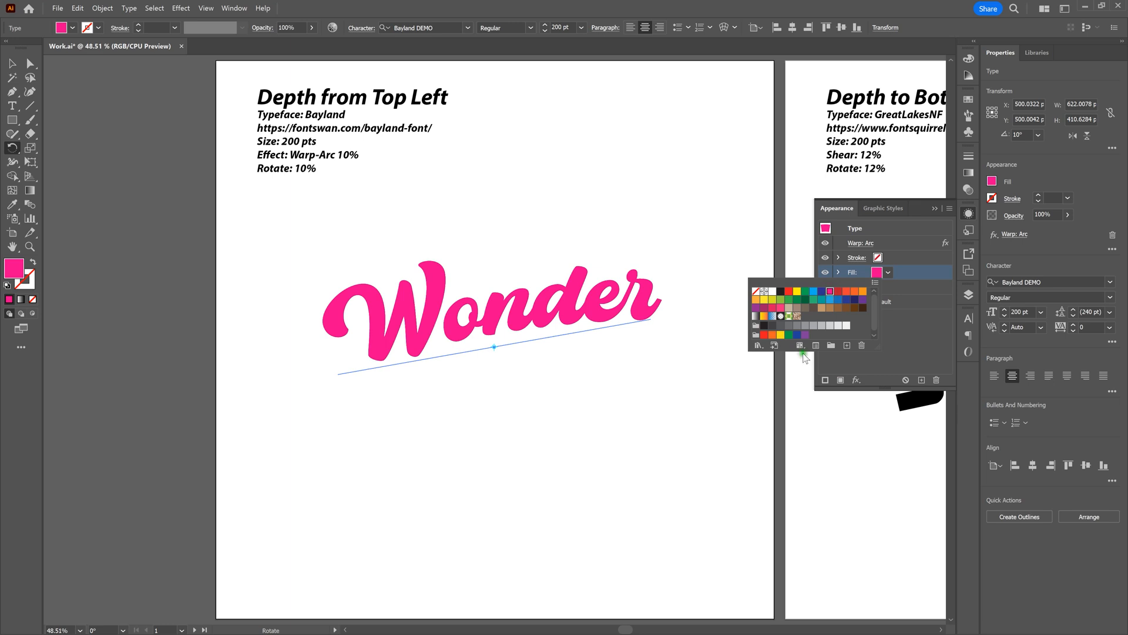
pyautogui.click(766, 390)
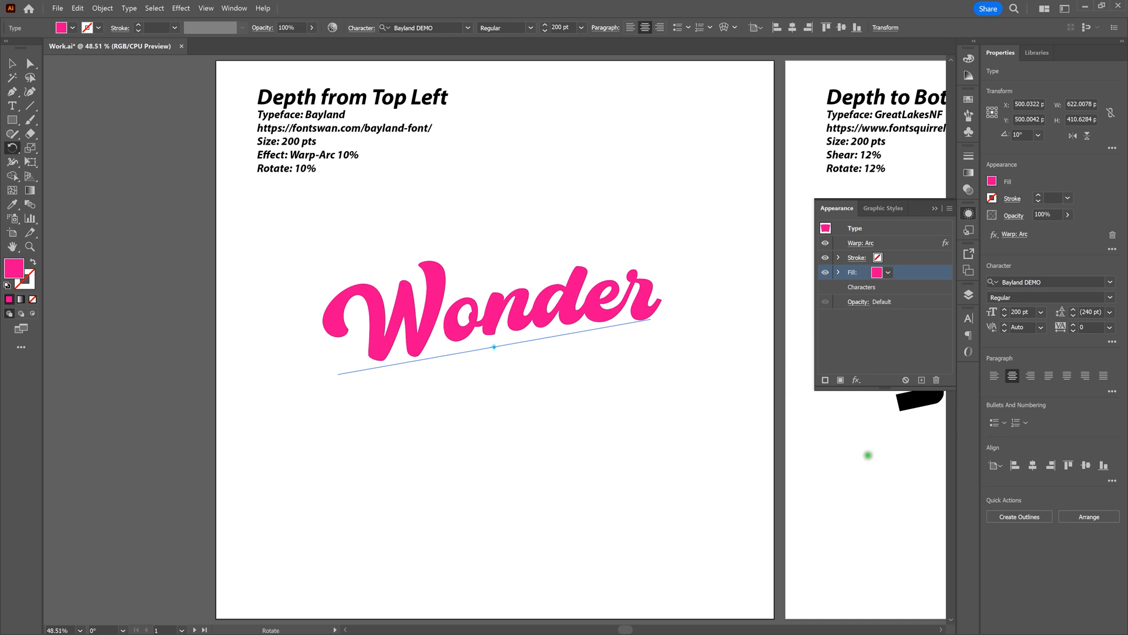
# - Add two new strokes to the Wonder text and move the magenta fill above all the strokes
pyautogui.click(826, 381)
pyautogui.click(825, 380)
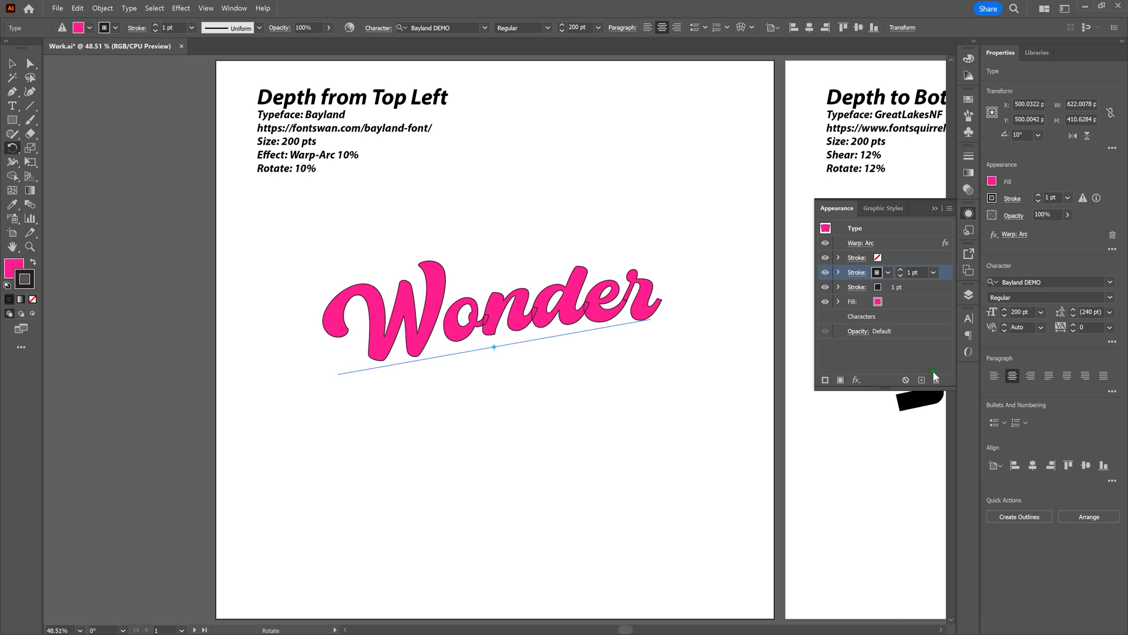
pyautogui.click(908, 304)
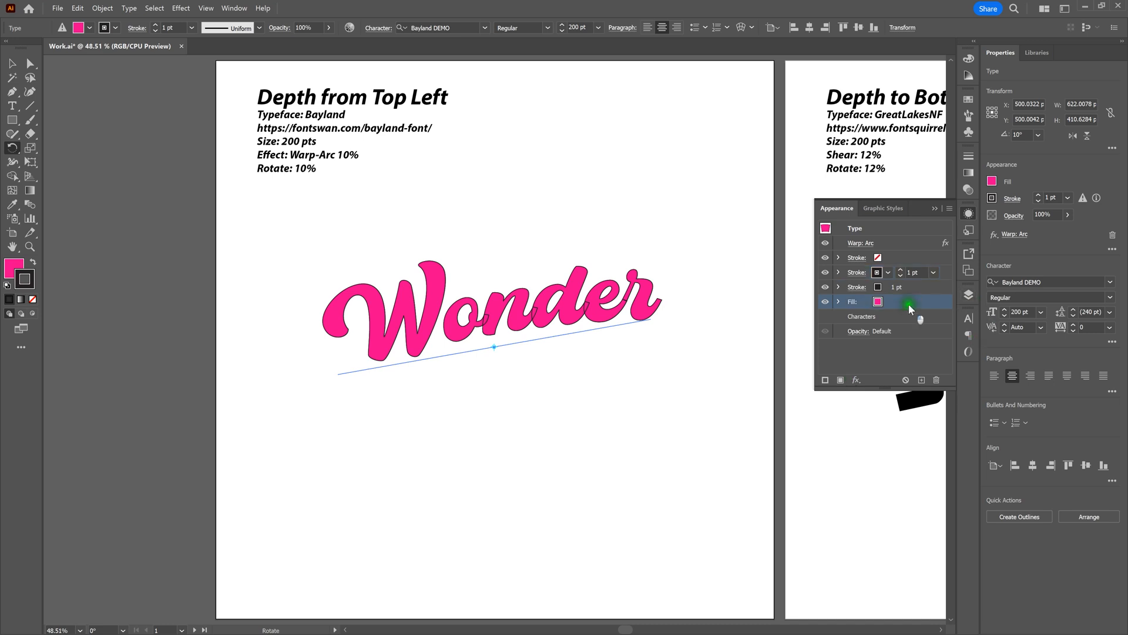
pyautogui.moveTo(908, 304); pyautogui.dragTo(909, 248)
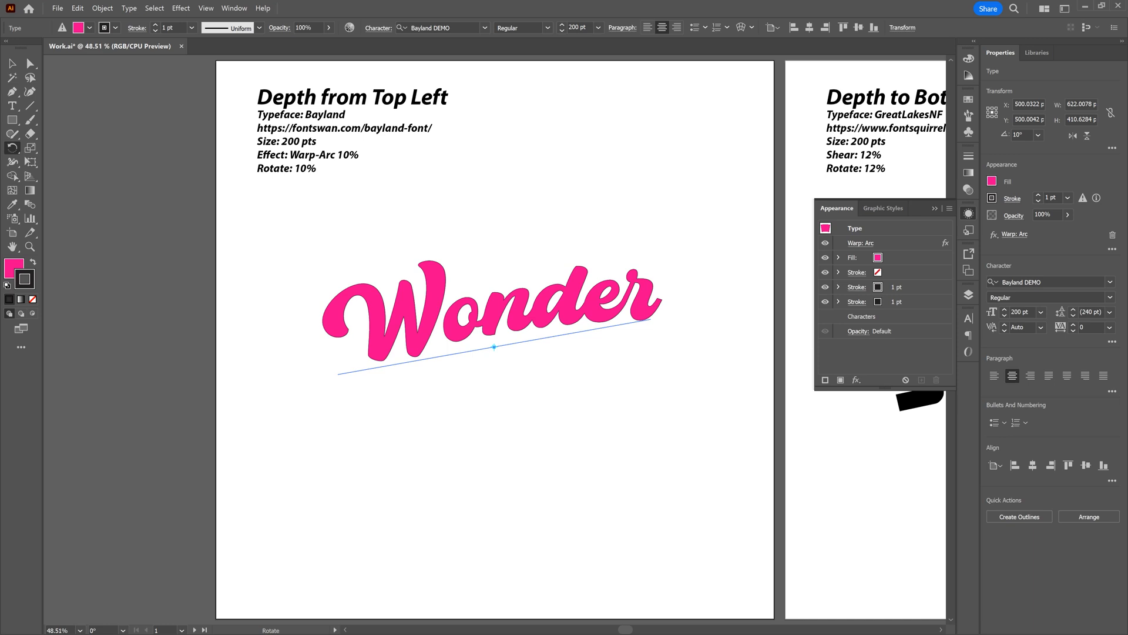
# - Color the upper of the two 1 pt black strokes with the cyan swatch
pyautogui.hotkey('ctrl', '+')
pyautogui.hotkey('ctrl', '+')
pyautogui.hotkey('ctrl', '+')
pyautogui.hotkey('ctrl', '+')
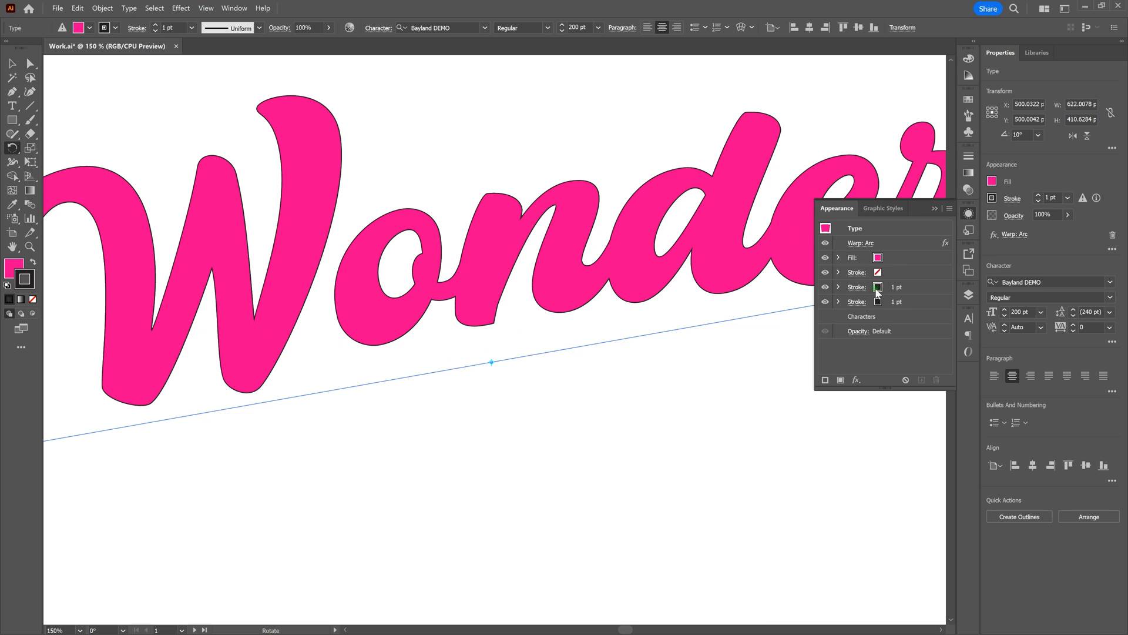
pyautogui.click(877, 292)
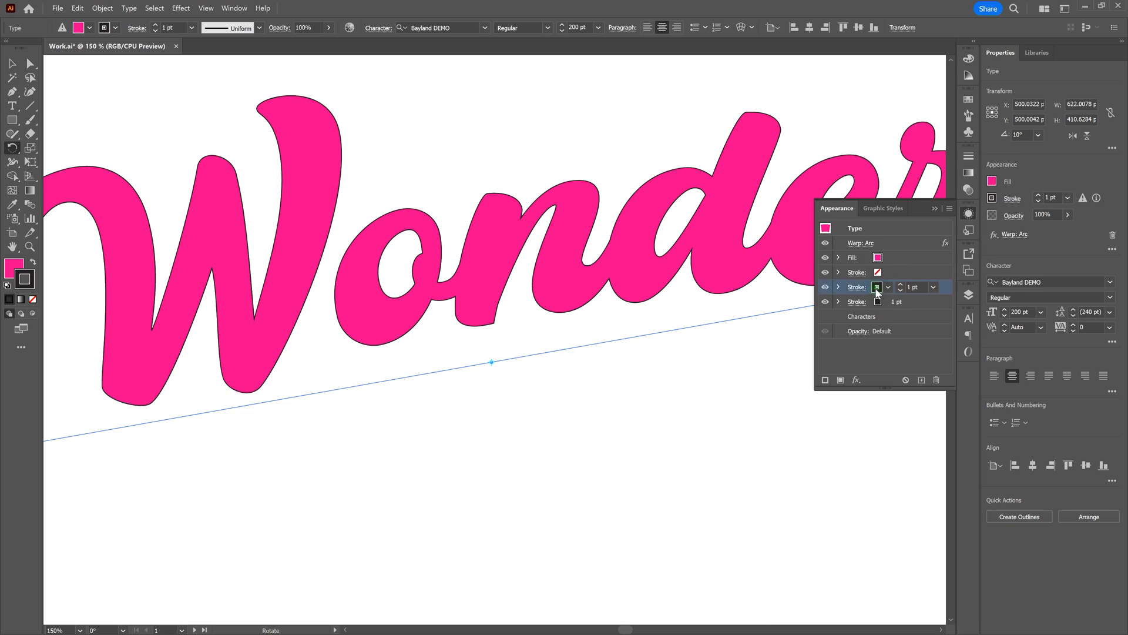
pyautogui.click(877, 288)
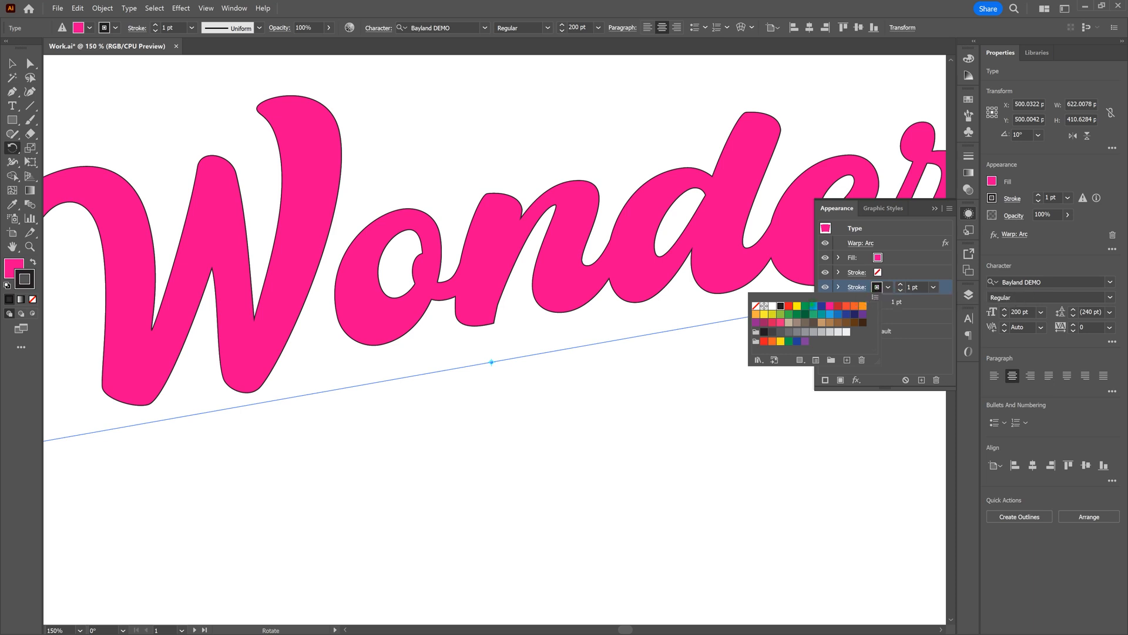
pyautogui.click(814, 306)
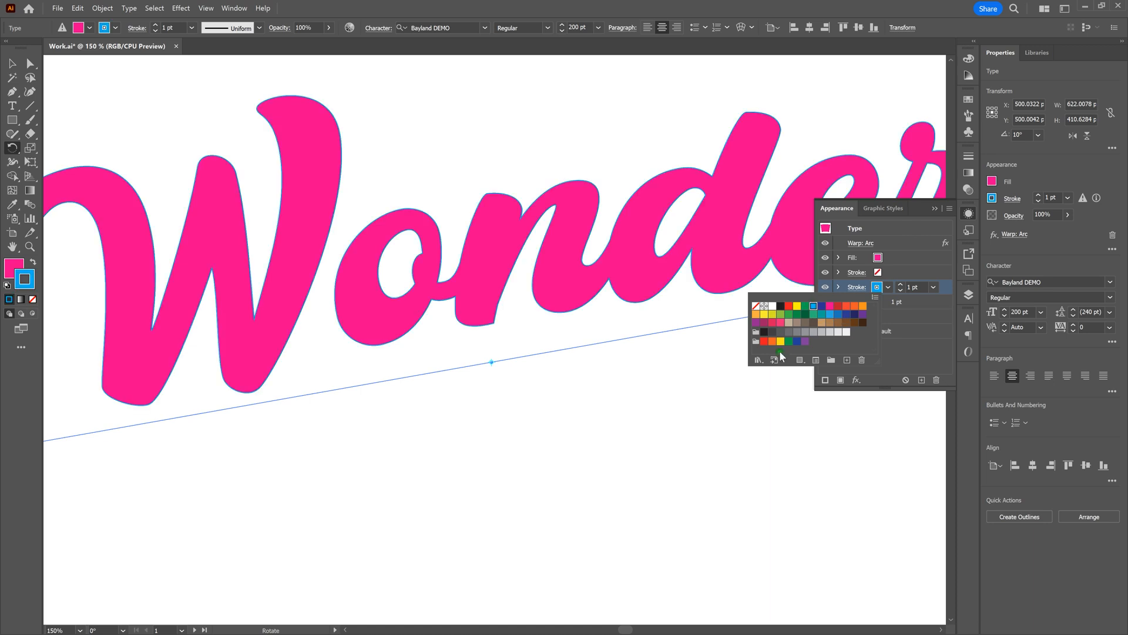
pyautogui.click(788, 385)
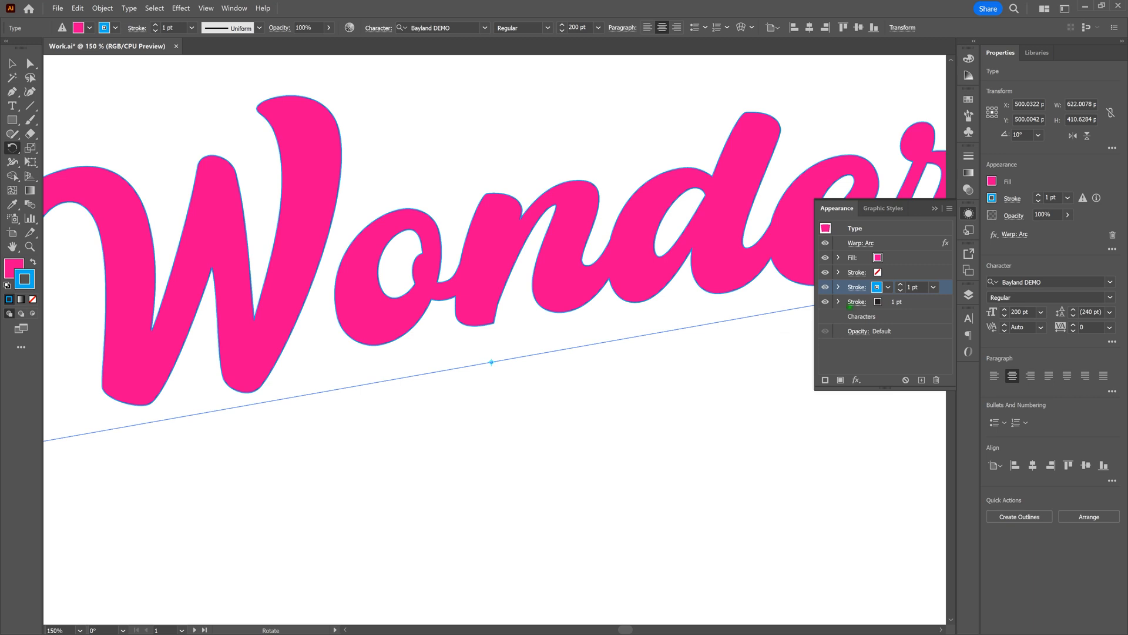
pyautogui.keyDown('shift'); pyautogui.click(877, 287); pyautogui.keyUp('shift')
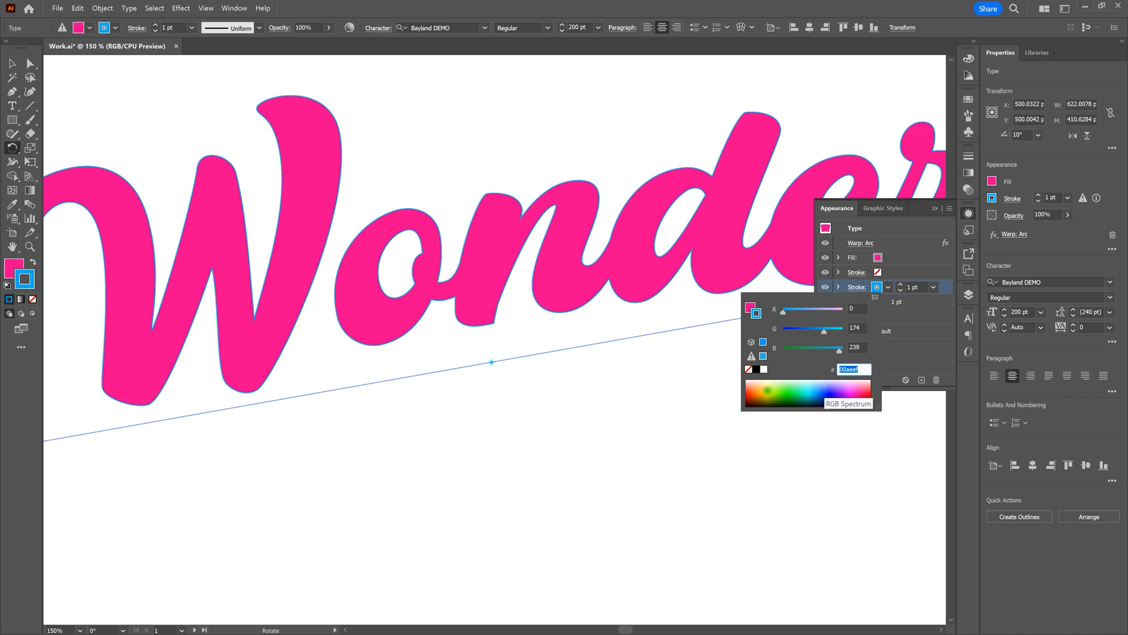
pyautogui.click(734, 434)
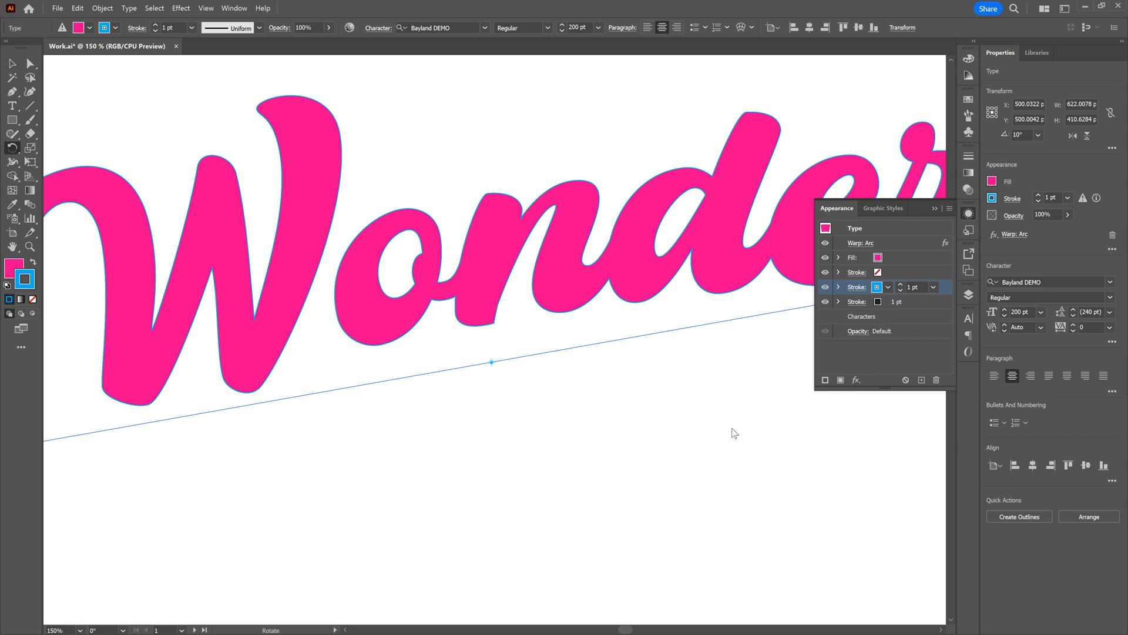
pyautogui.click(827, 371)
# - Color the lowest stroke of the text with the dark blue C=100 M=95 Y=5 K=0 swatch
pyautogui.click(875, 302)
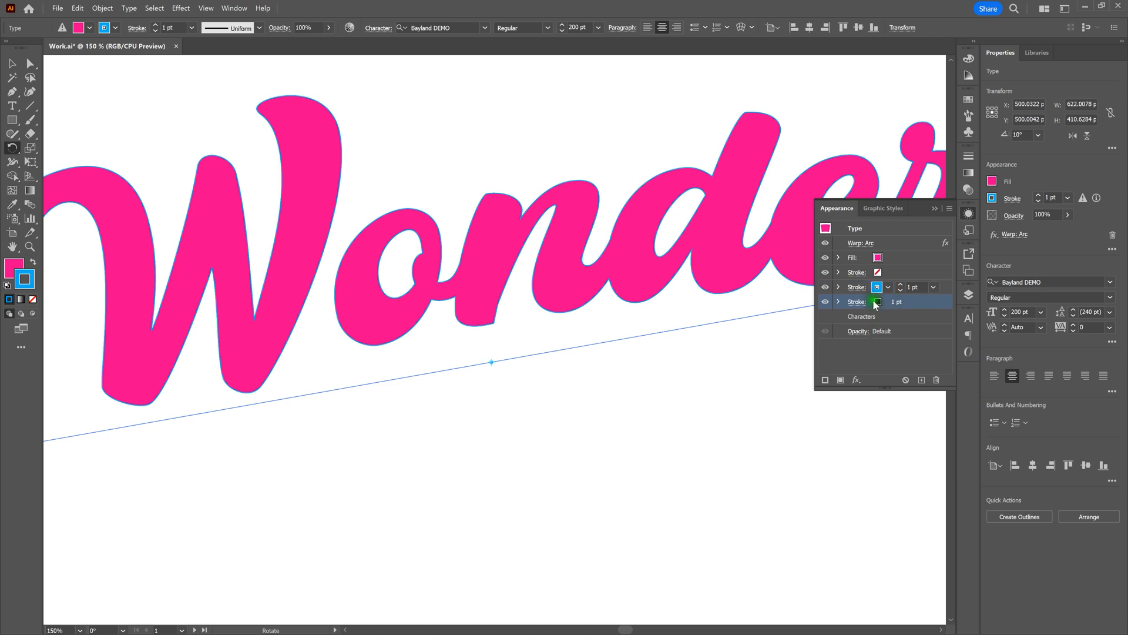
pyautogui.click(876, 302)
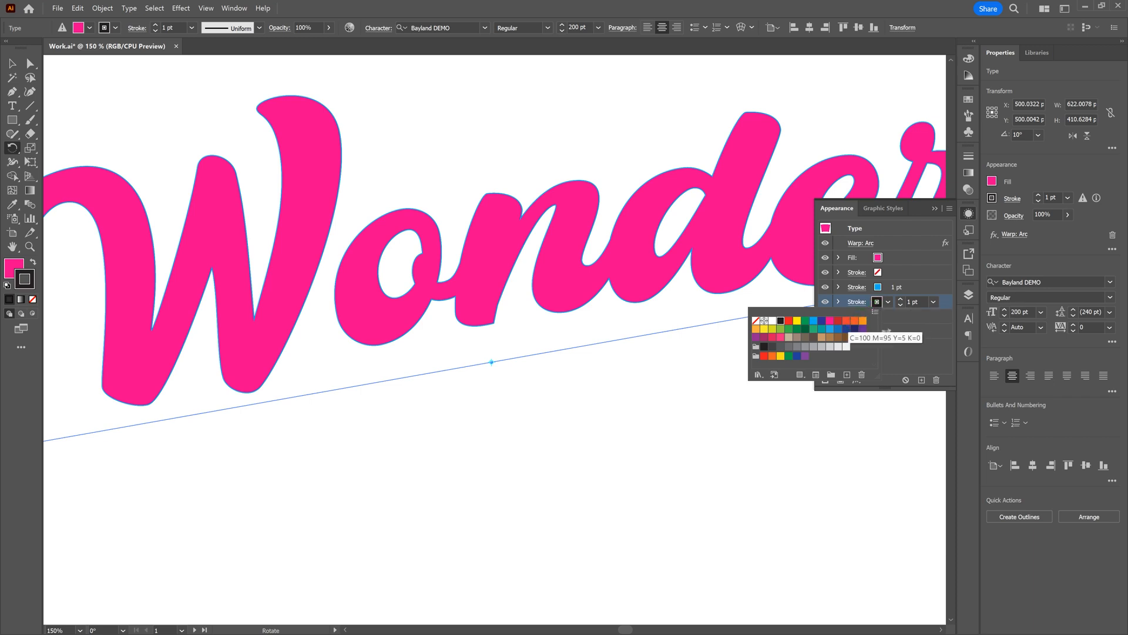
pyautogui.click(846, 329)
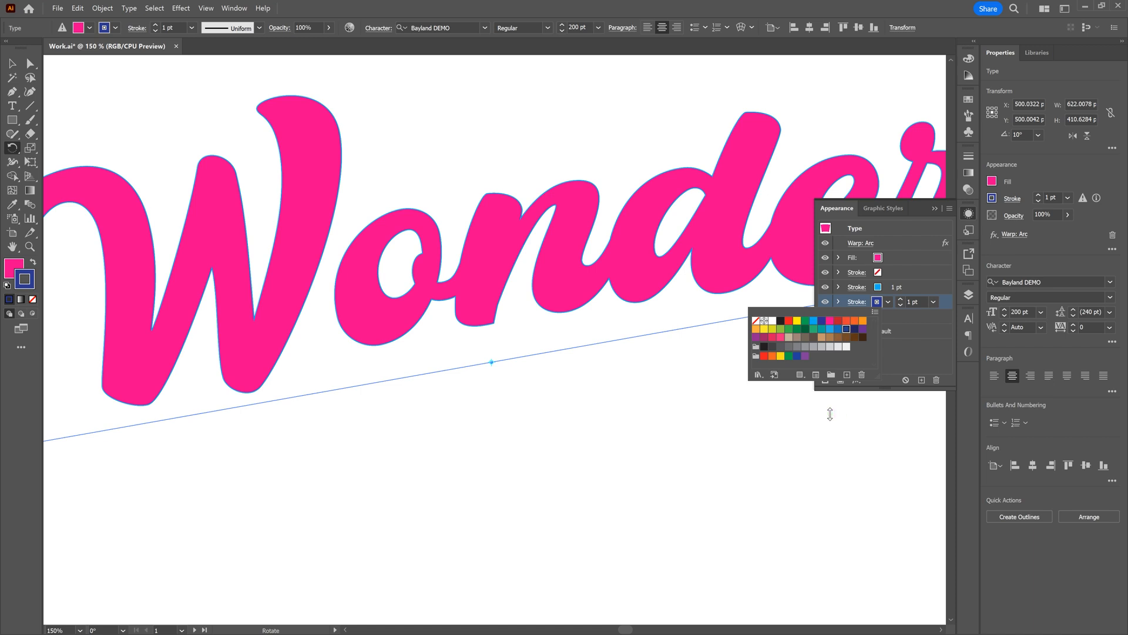
pyautogui.click(830, 413)
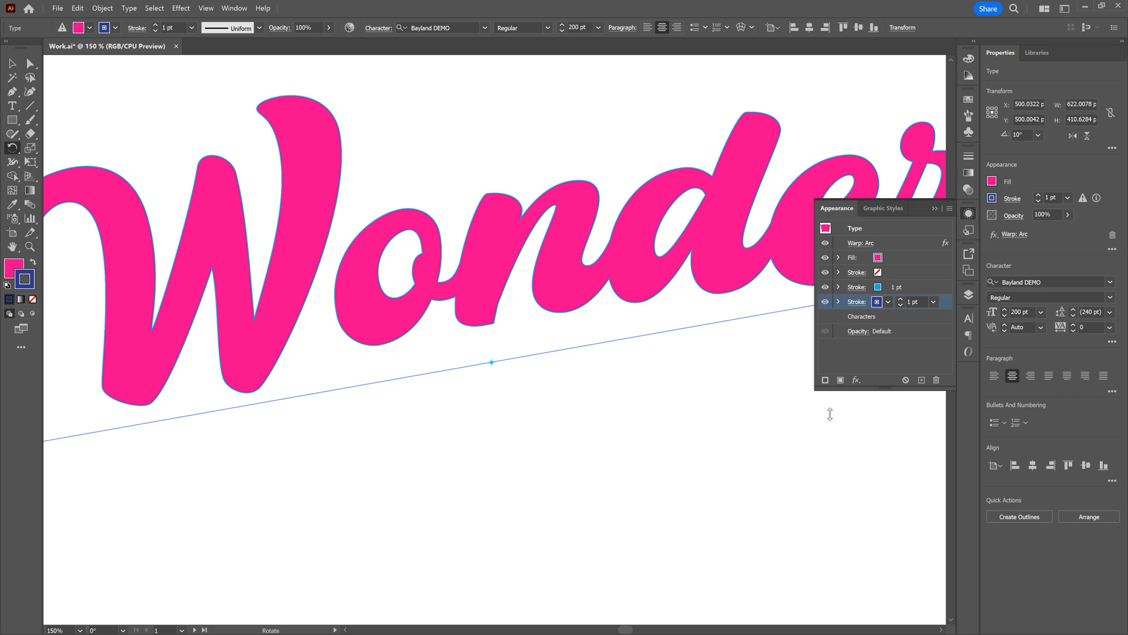
# - Set the weight of both the dark blue stroke and the cyan stroke to 0.5 pt
pyautogui.click(948, 412)
pyautogui.click(865, 383)
pyautogui.click(904, 319)
pyautogui.click(900, 305)
pyautogui.click(900, 305)
pyautogui.click(895, 287)
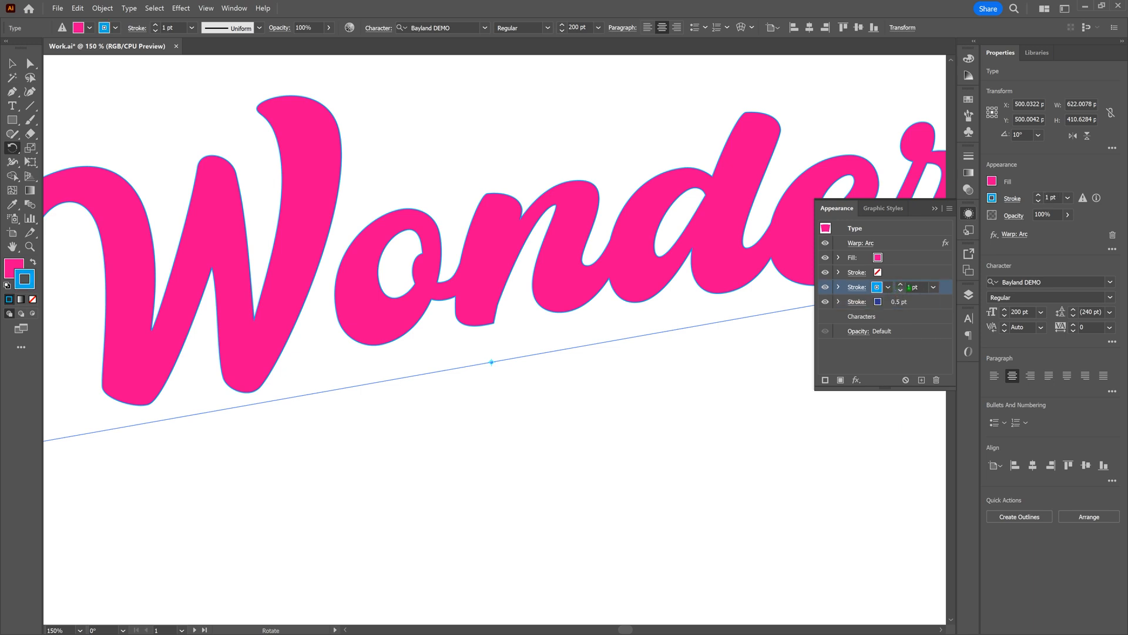
pyautogui.doubleClick(913, 287)
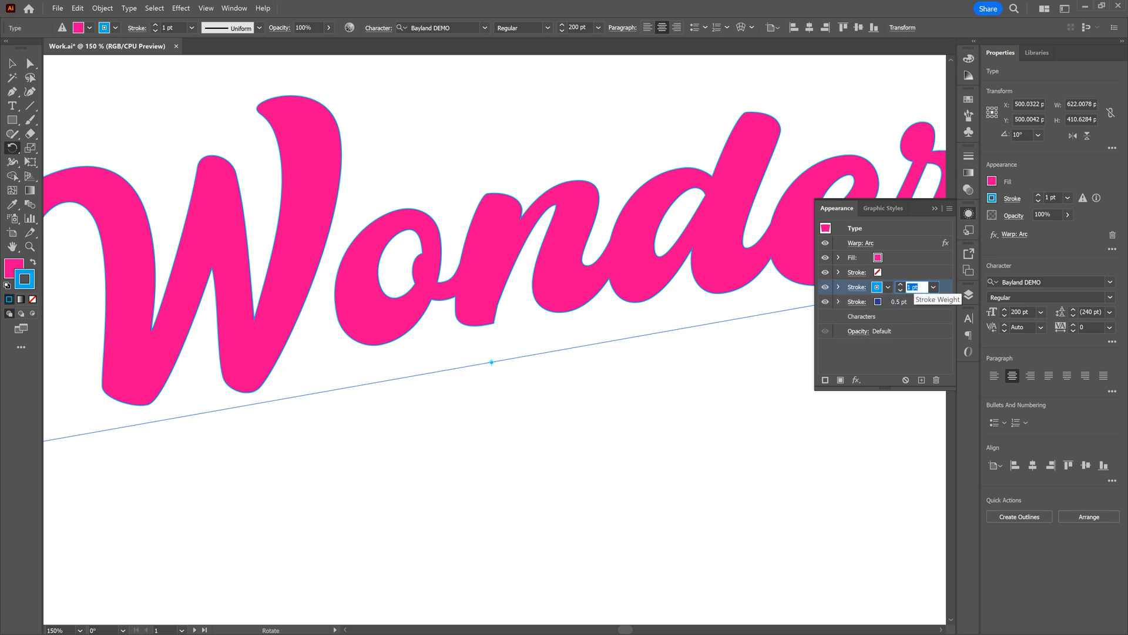
pyautogui.write('.5')
pyautogui.press('Return')
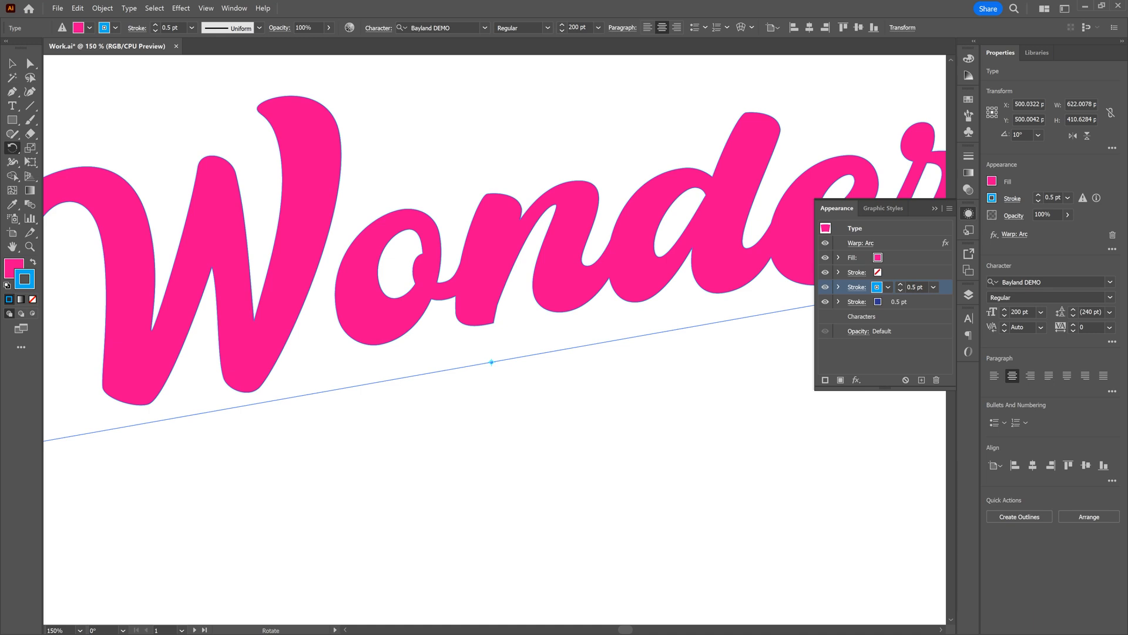
# - Add a Transform effect to the cyan stroke that moves it -0.25 pt horizontally and -0.25 pt vertically
pyautogui.hotkey('ctrl', '+')
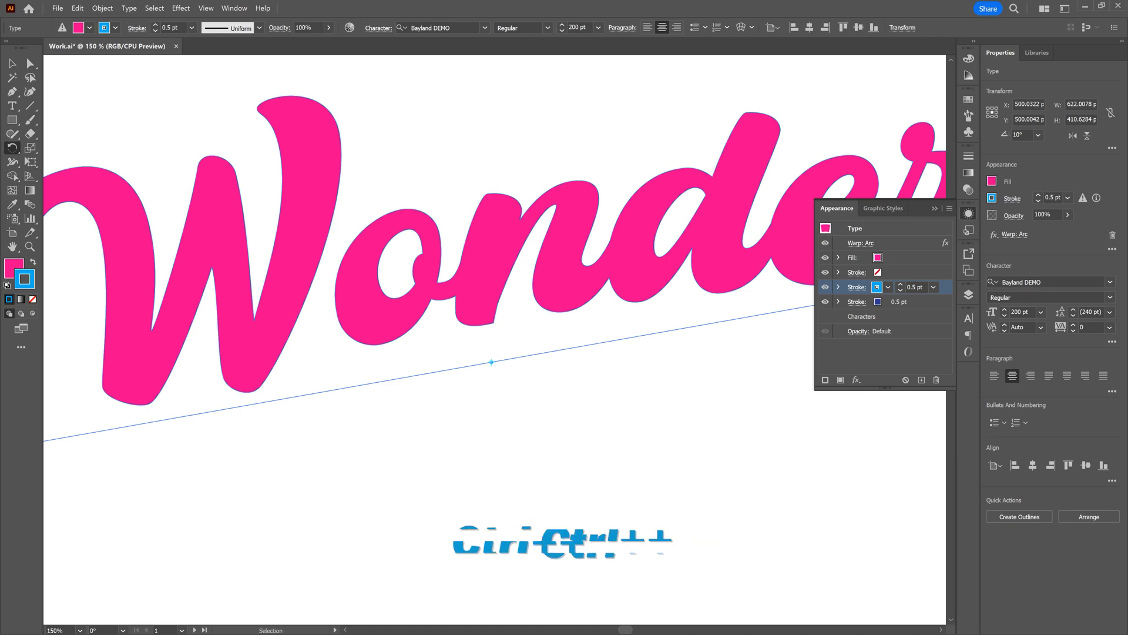
pyautogui.hotkey('ctrl', '+')
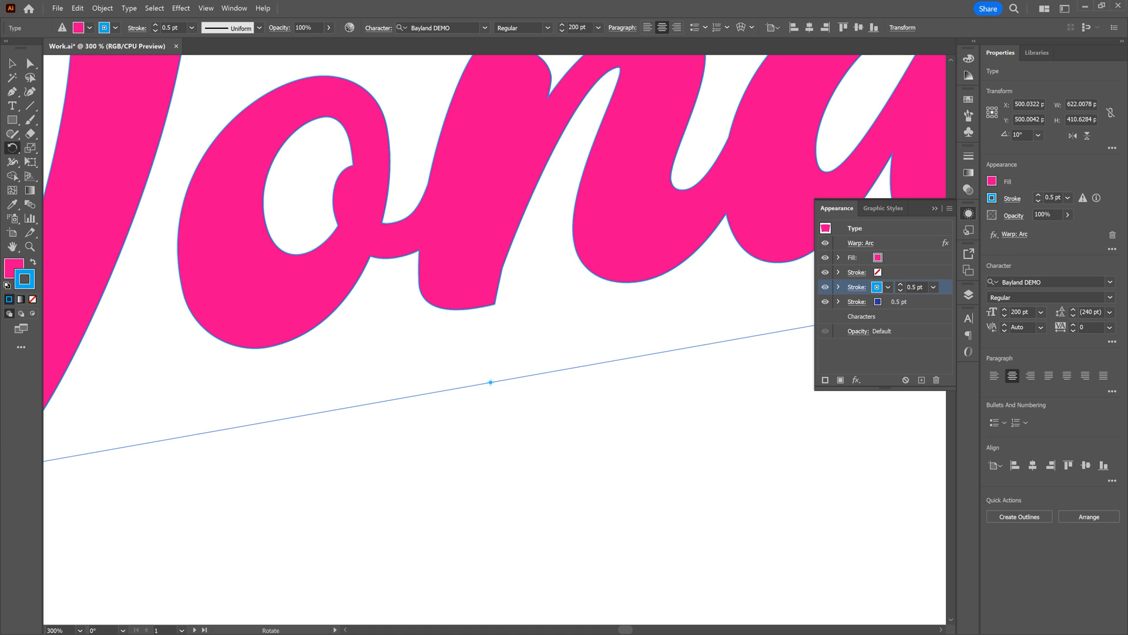
pyautogui.click(856, 380)
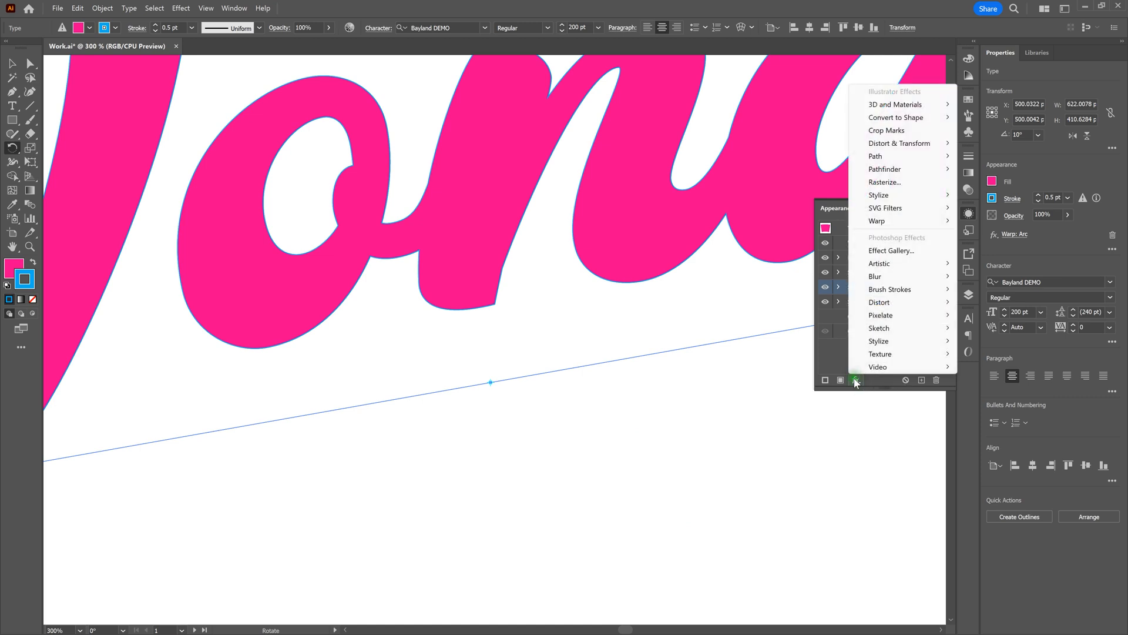
pyautogui.moveTo(935, 145)
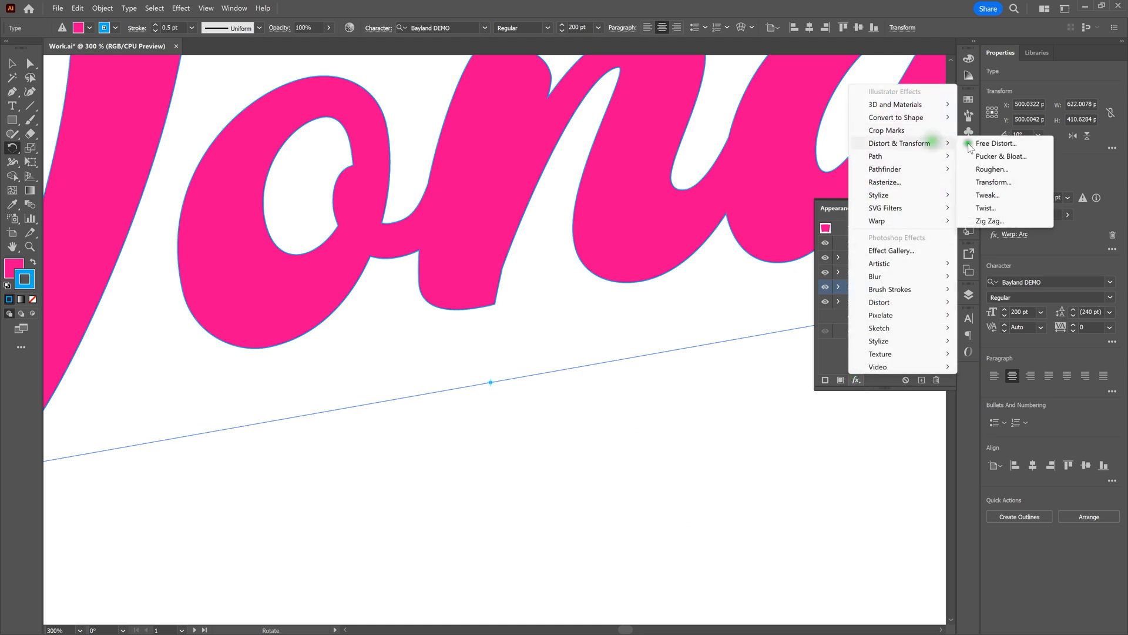
pyautogui.click(1006, 185)
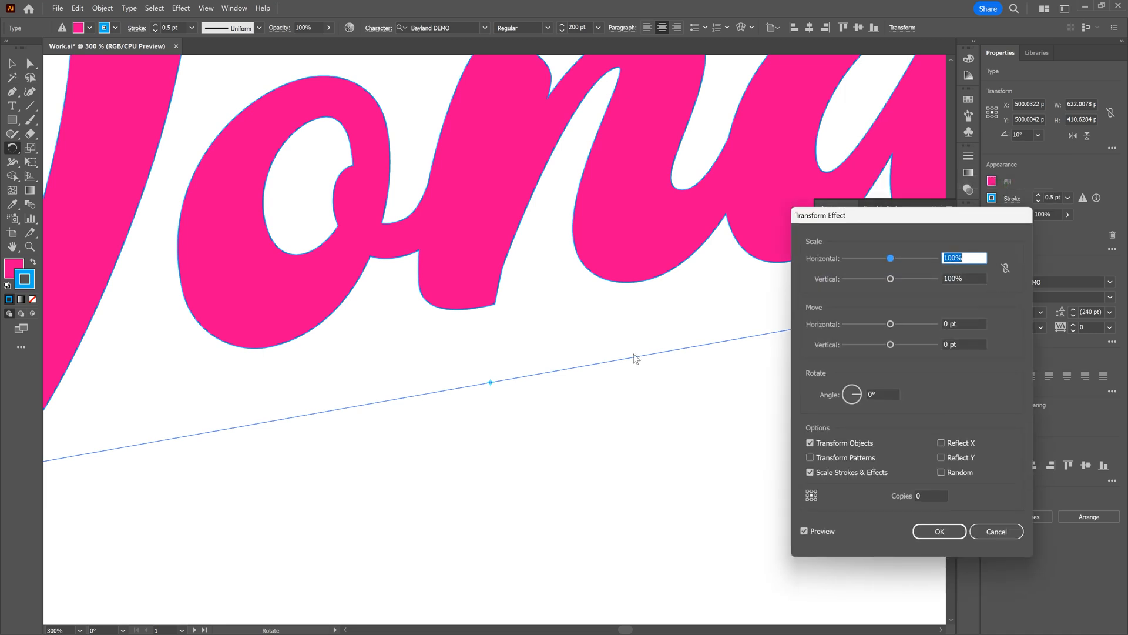
pyautogui.press('Tab')
pyautogui.press('Tab')
pyautogui.write('-0')
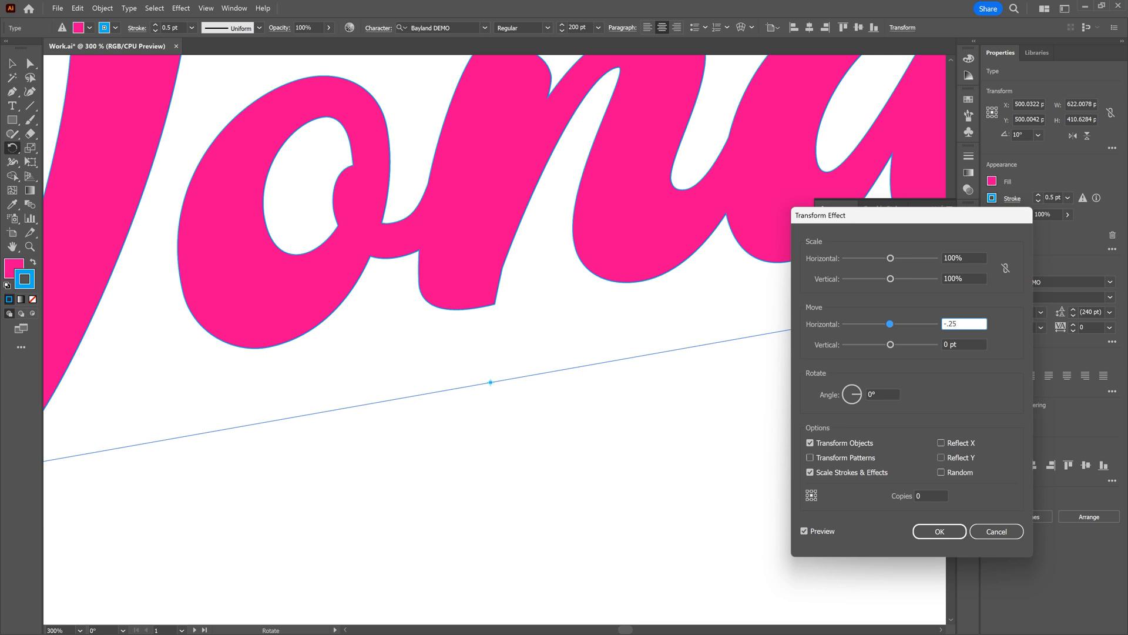
pyautogui.write('.25')
pyautogui.press('Tab')
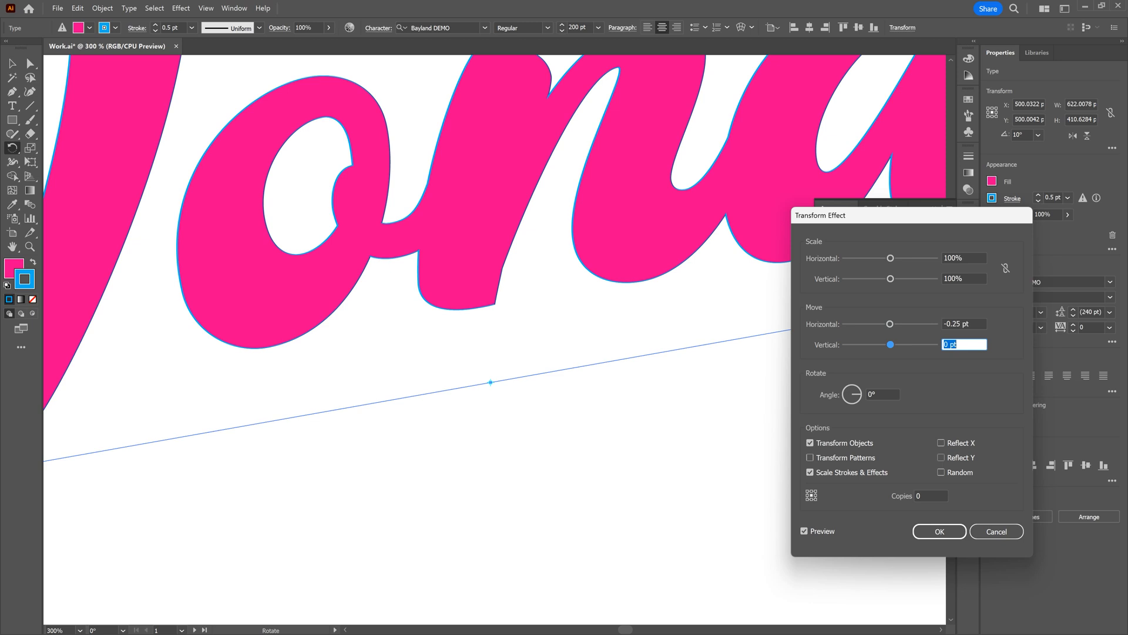
pyautogui.write('-.25')
pyautogui.press('Tab')
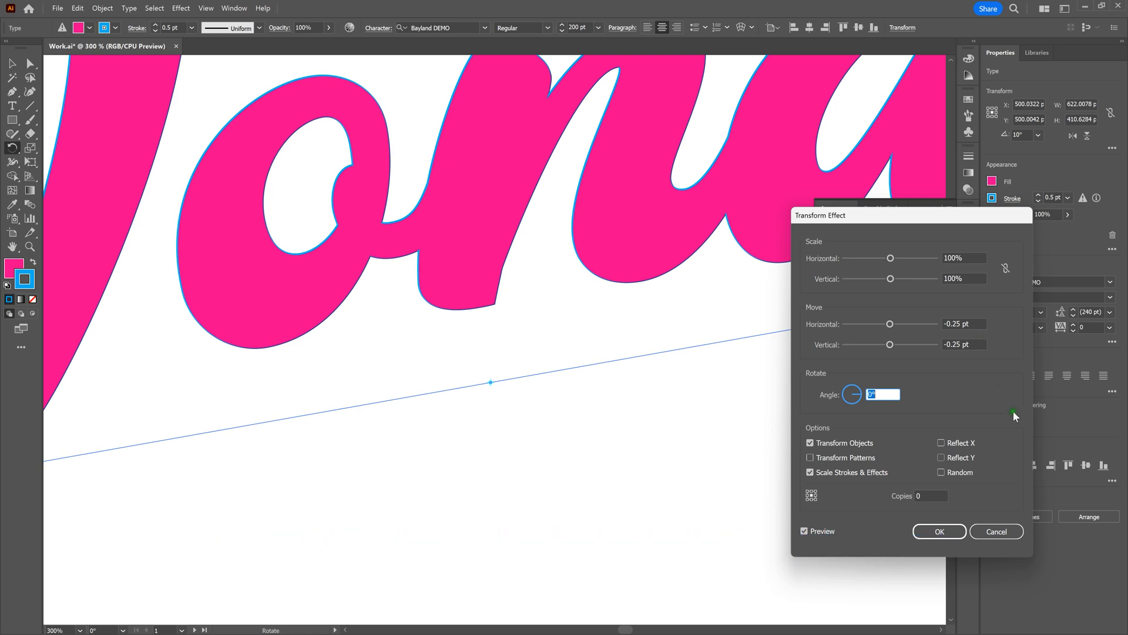
pyautogui.click(940, 531)
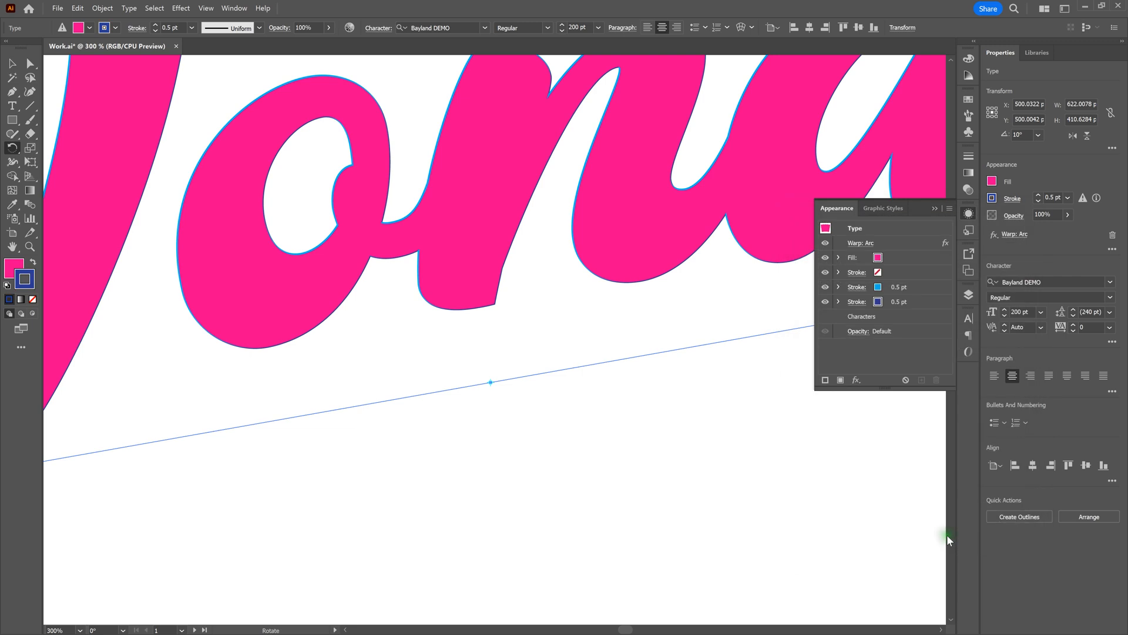
# - Add a Transform effect to the dark blue stroke that moves it -0.25 pt horizontally
pyautogui.click(919, 301)
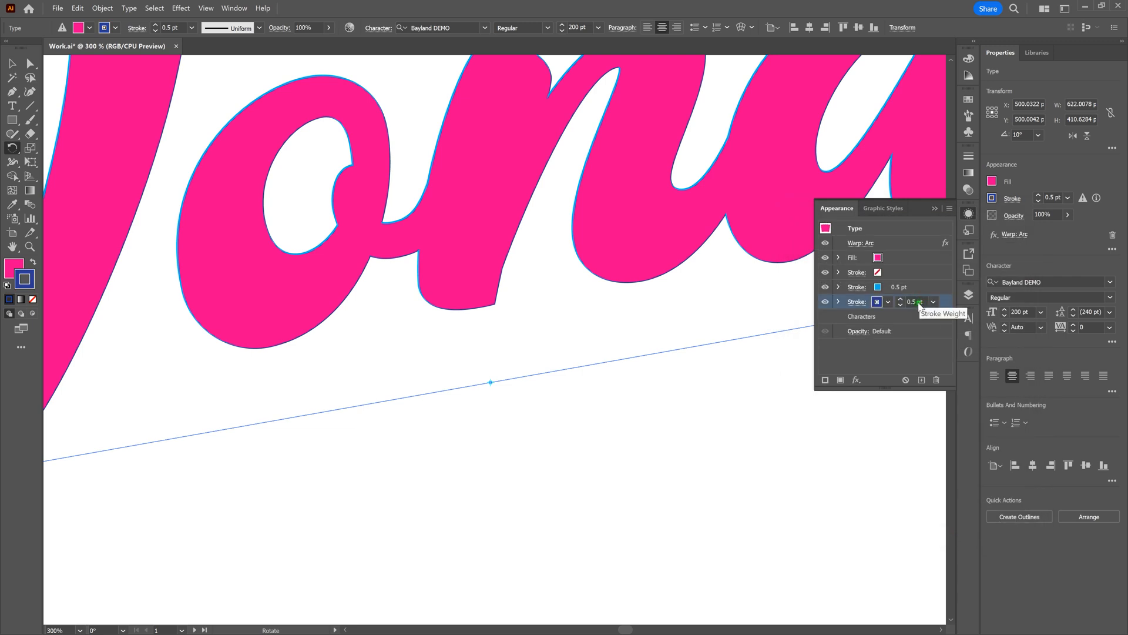
pyautogui.click(860, 381)
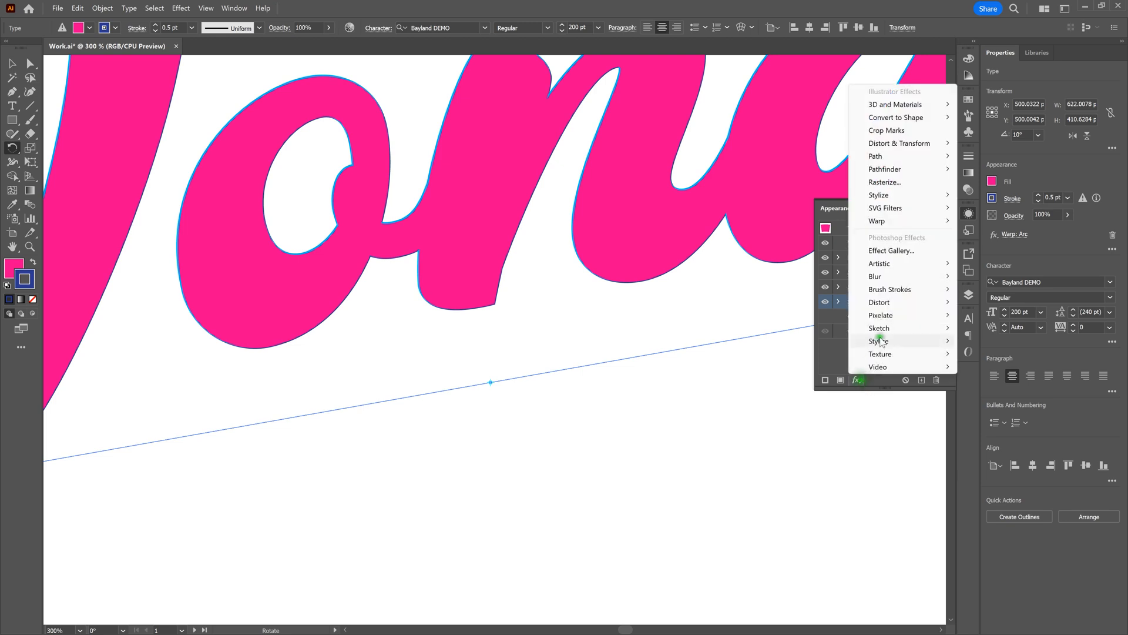
pyautogui.moveTo(944, 144)
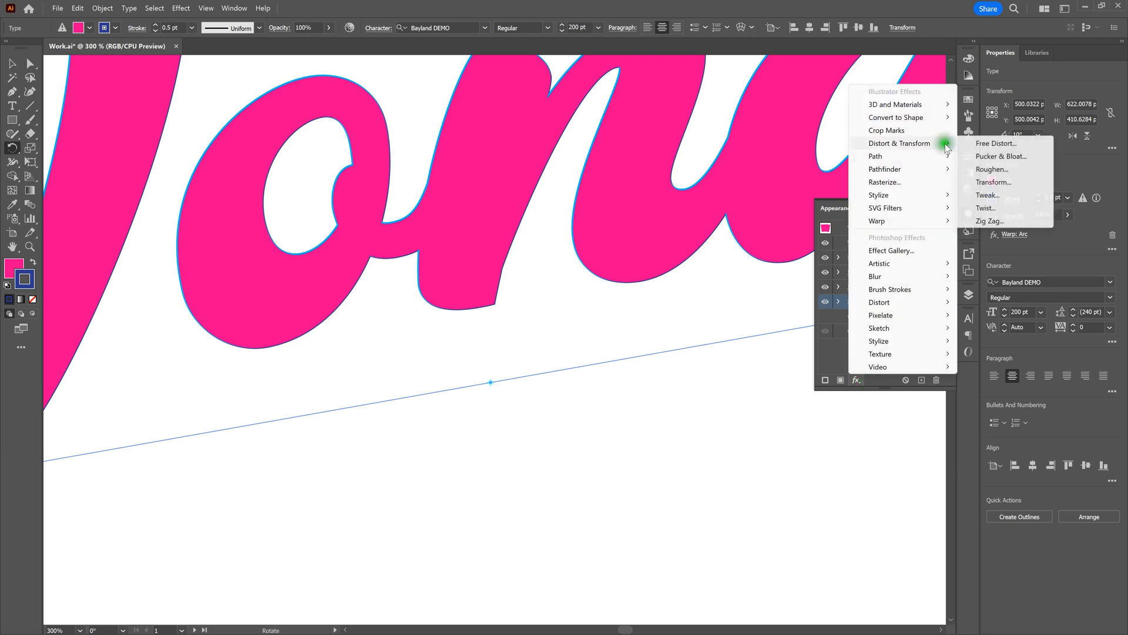
pyautogui.click(996, 182)
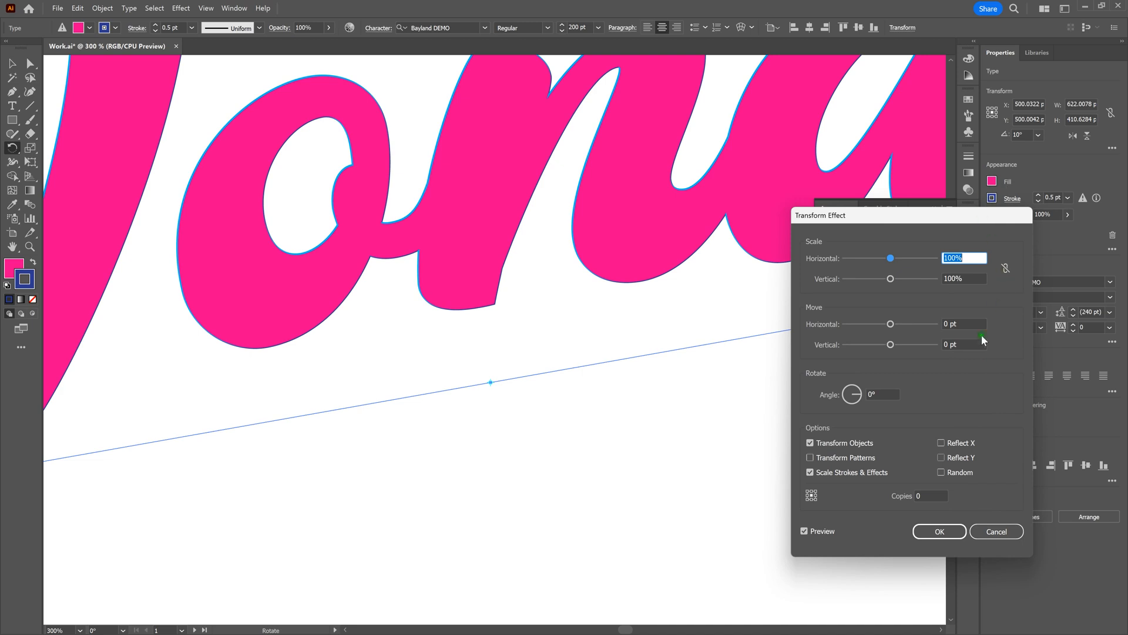
pyautogui.press('Tab')
pyautogui.press('Tab')
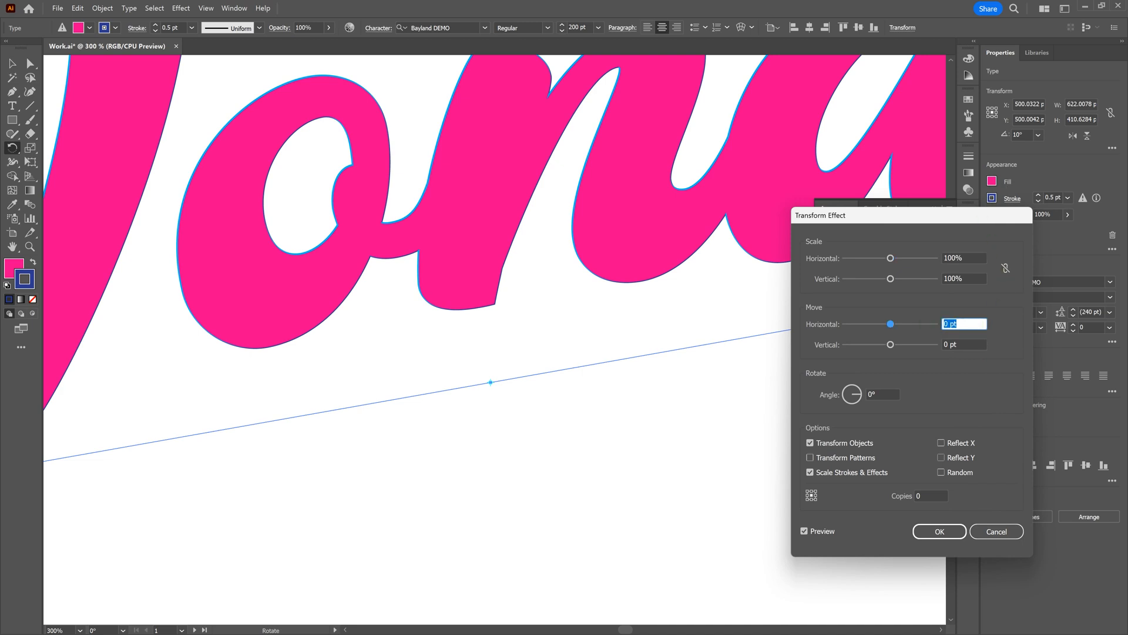
pyautogui.press('BackSpace')
pyautogui.write('-.25')
pyautogui.press('Tab')
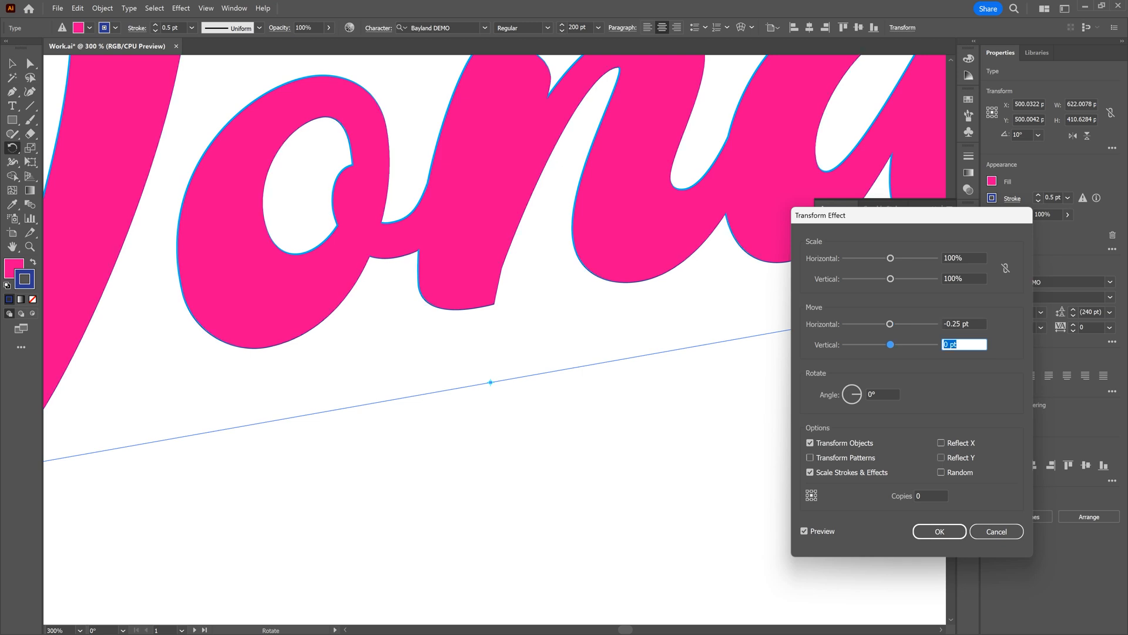
pyautogui.click(938, 531)
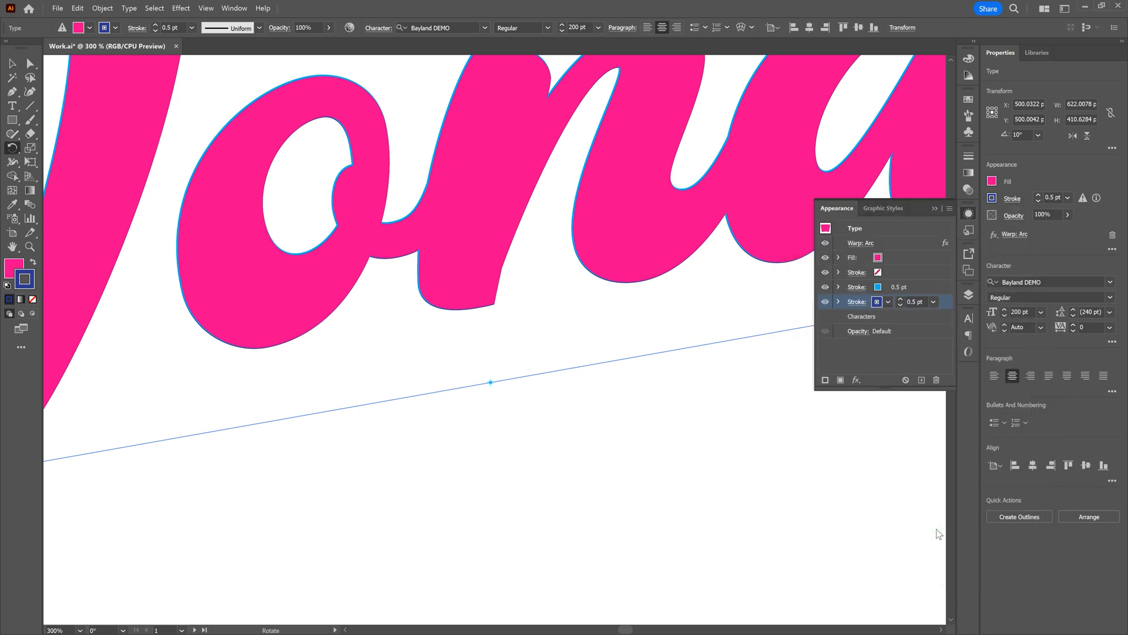
# - Start a Transform effect on the whole Wonder type object, moving it -0.25 pt horizontally and -0.15 pt vertically
pyautogui.hotkey('ctrl', '0')
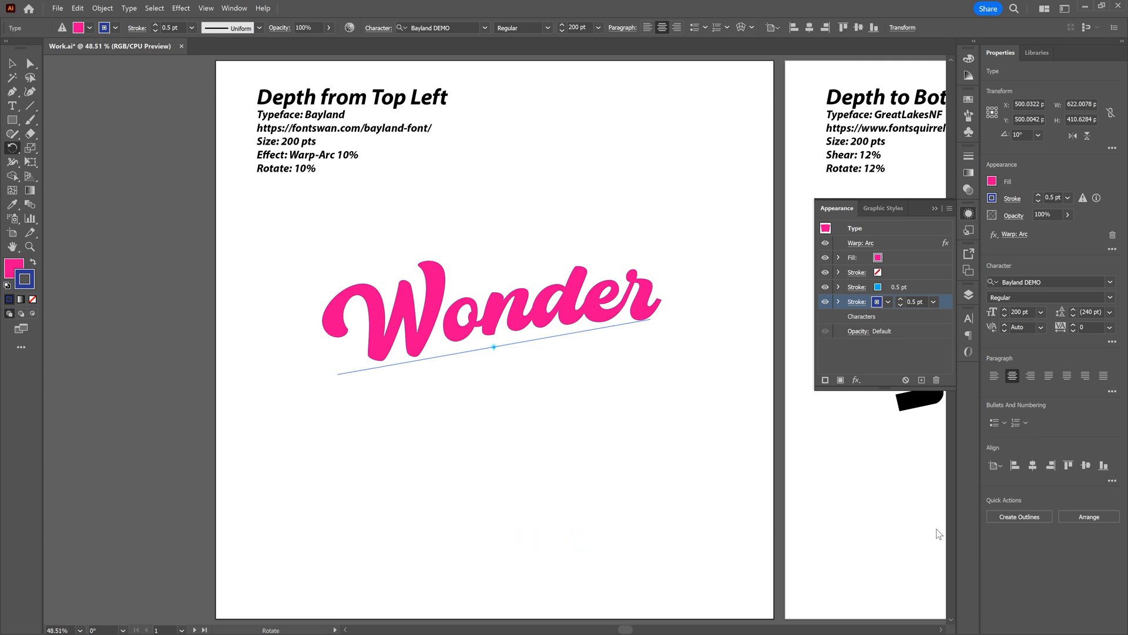
pyautogui.moveTo(939, 527); pyautogui.dragTo(939, 529)
pyautogui.click(871, 228)
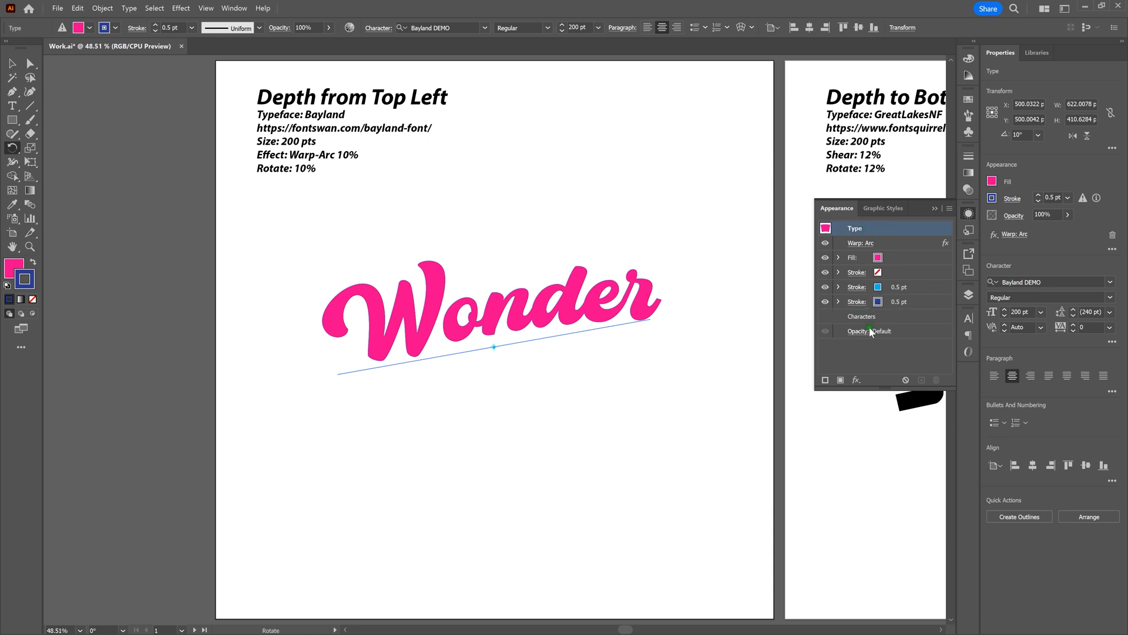
pyautogui.click(858, 380)
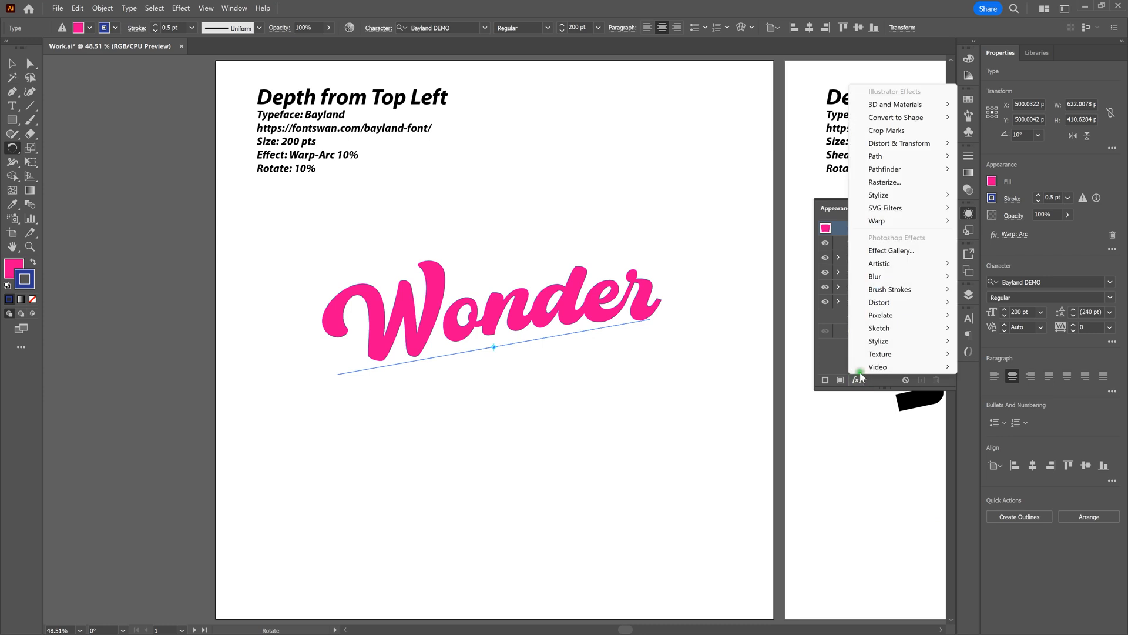
pyautogui.click(920, 144)
pyautogui.click(1003, 186)
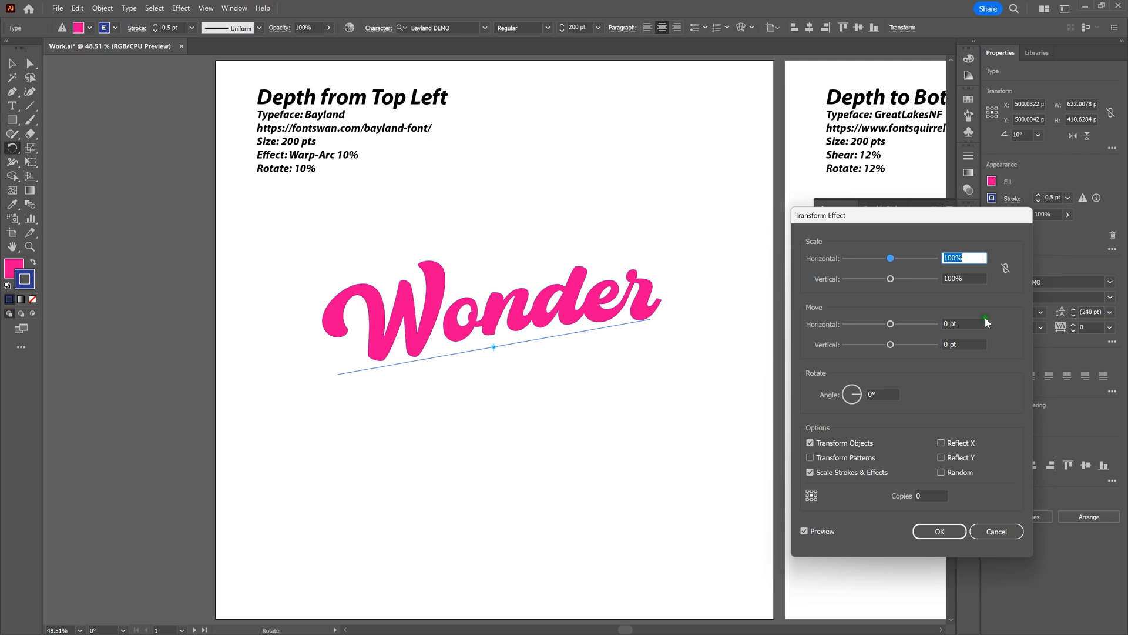
pyautogui.click(984, 322)
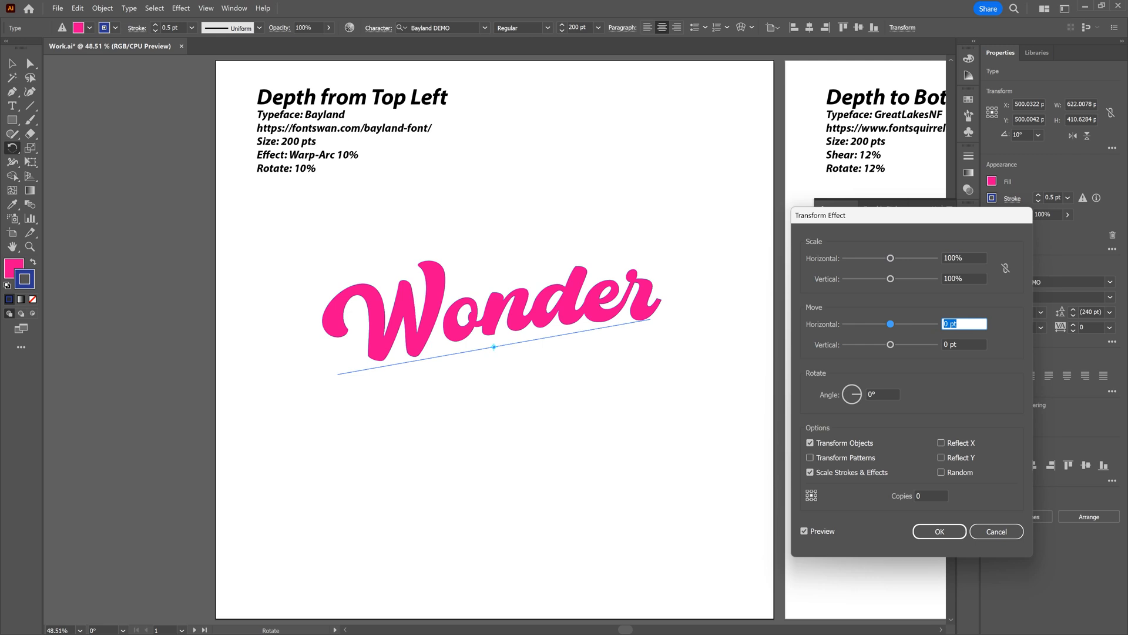
pyautogui.write('-.25')
pyautogui.press('Tab')
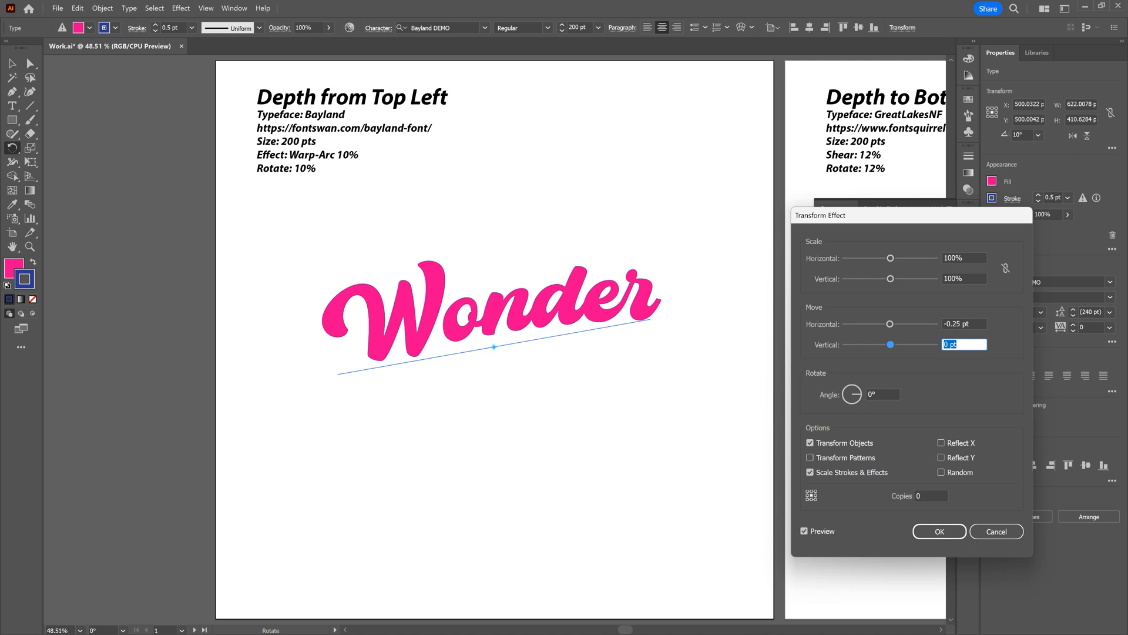
pyautogui.write('-.15')
pyautogui.press('Tab')
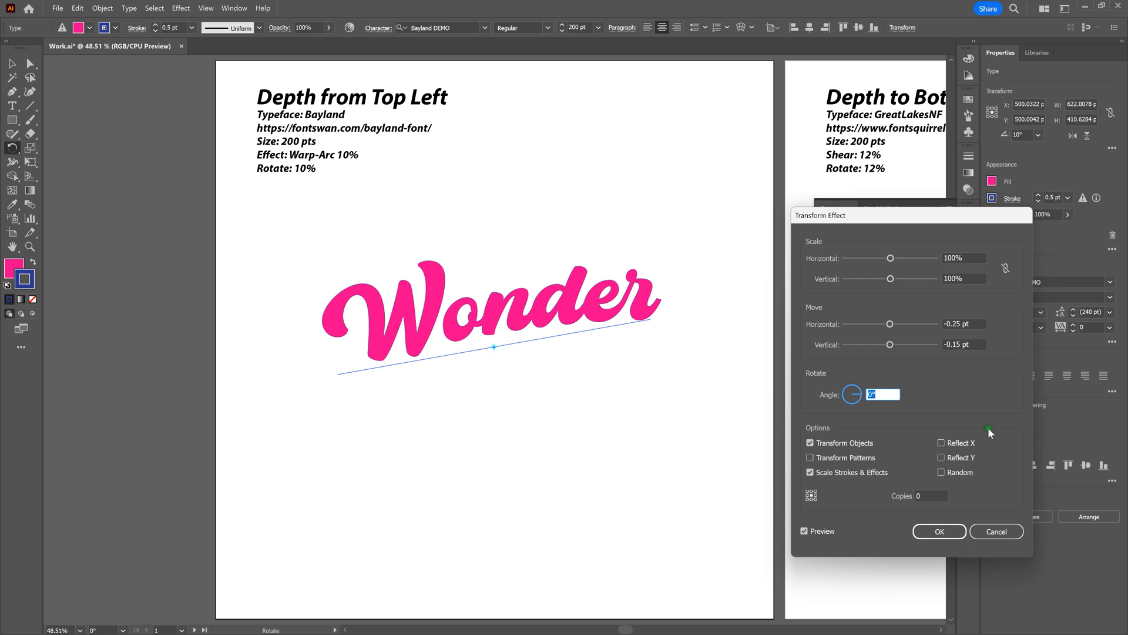
# - Set the Transform effect to 150 copies, apply it and deselect the lettering
pyautogui.click(925, 497)
pyautogui.write('1')
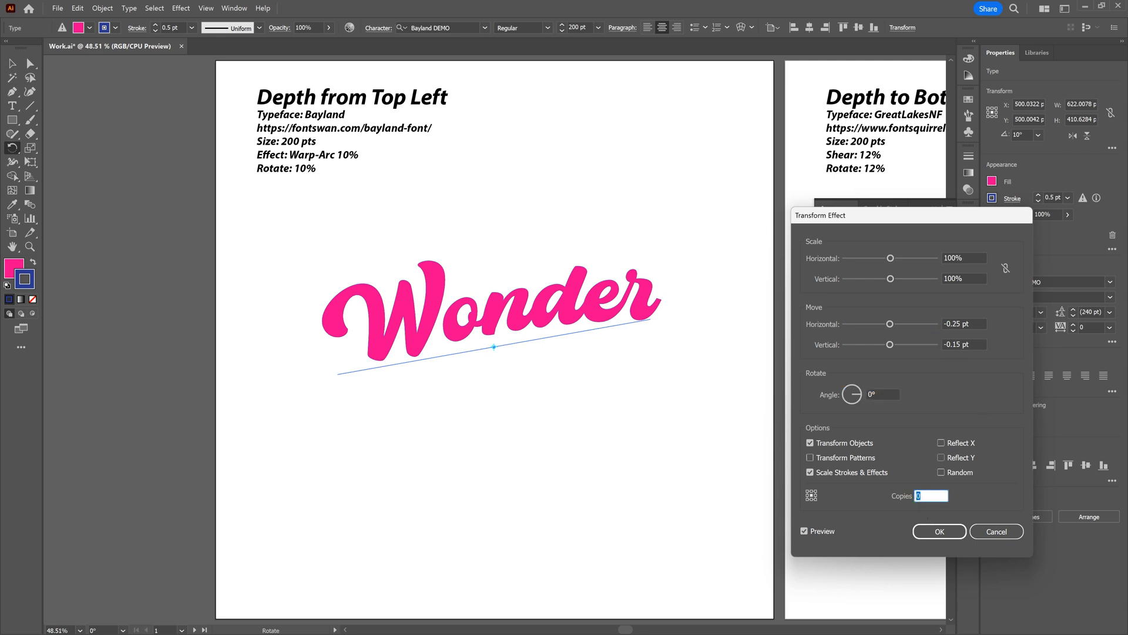
pyautogui.write('50')
pyautogui.press('Tab')
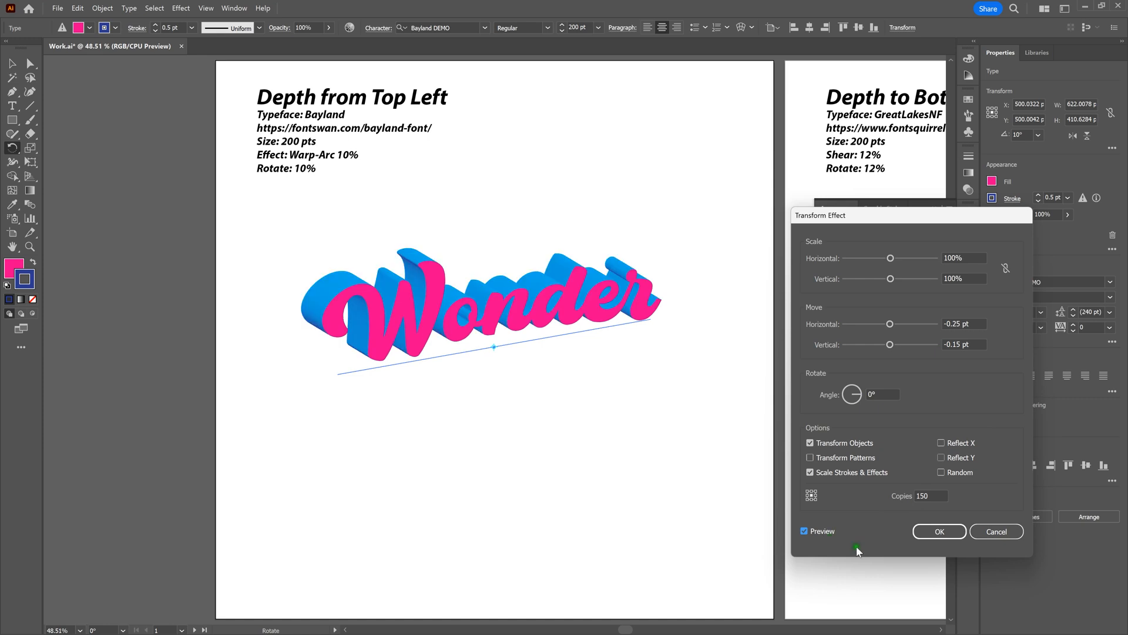
pyautogui.click(949, 534)
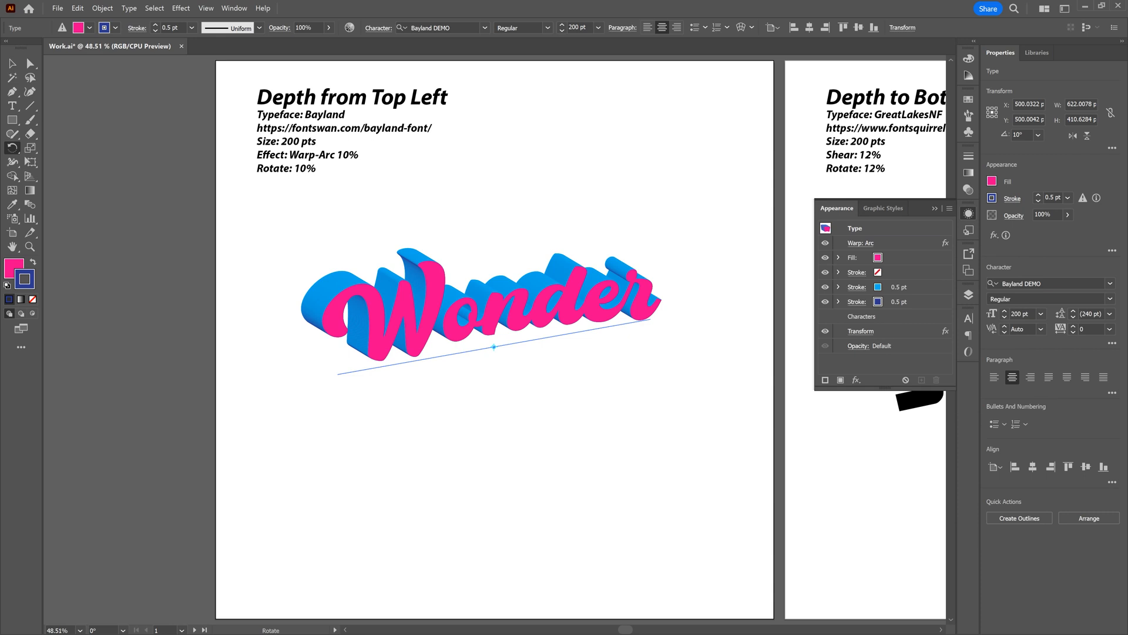
pyautogui.press('v')
pyautogui.click(570, 429)
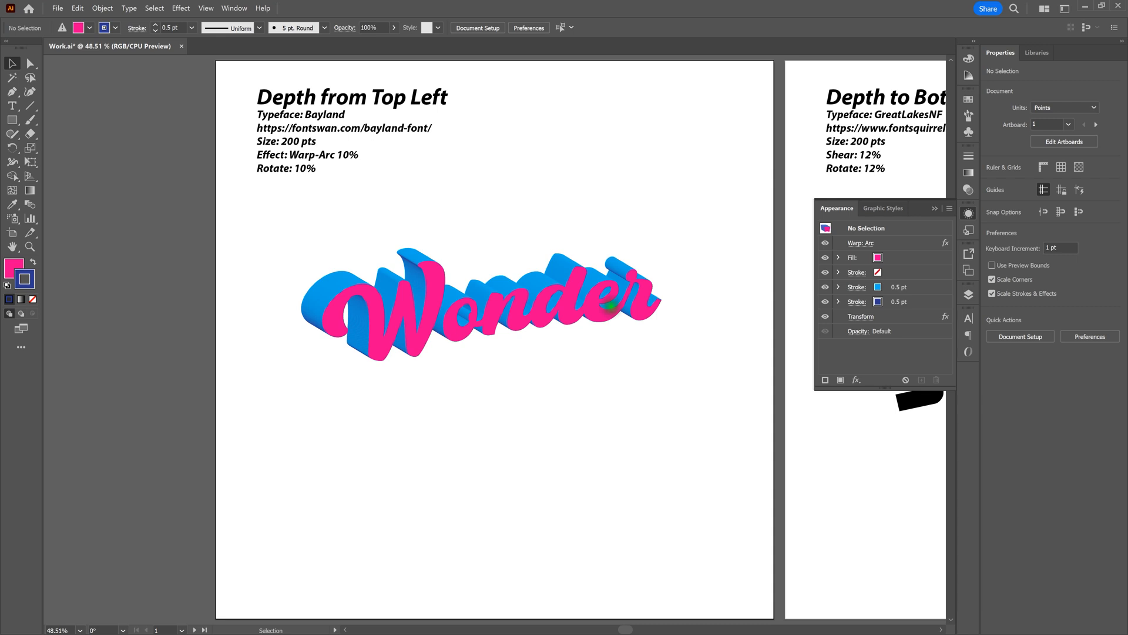
# - Change the horizontal move of the dark blue stroke's Transform effect on the Wonder text to -0.5 pt
pyautogui.click(611, 305)
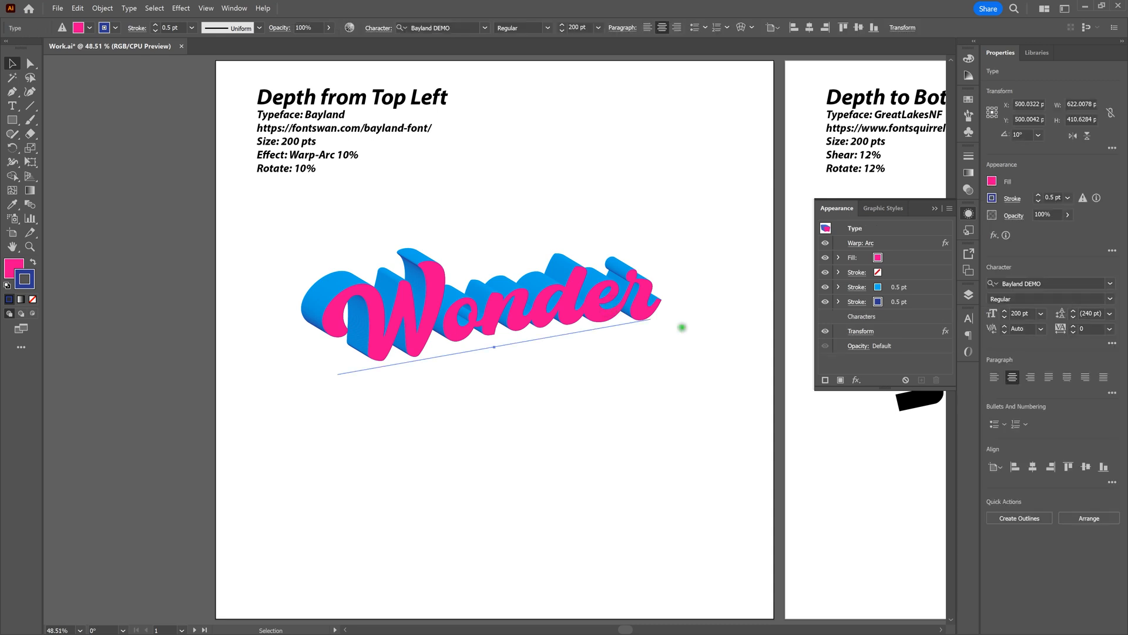
pyautogui.click(838, 301)
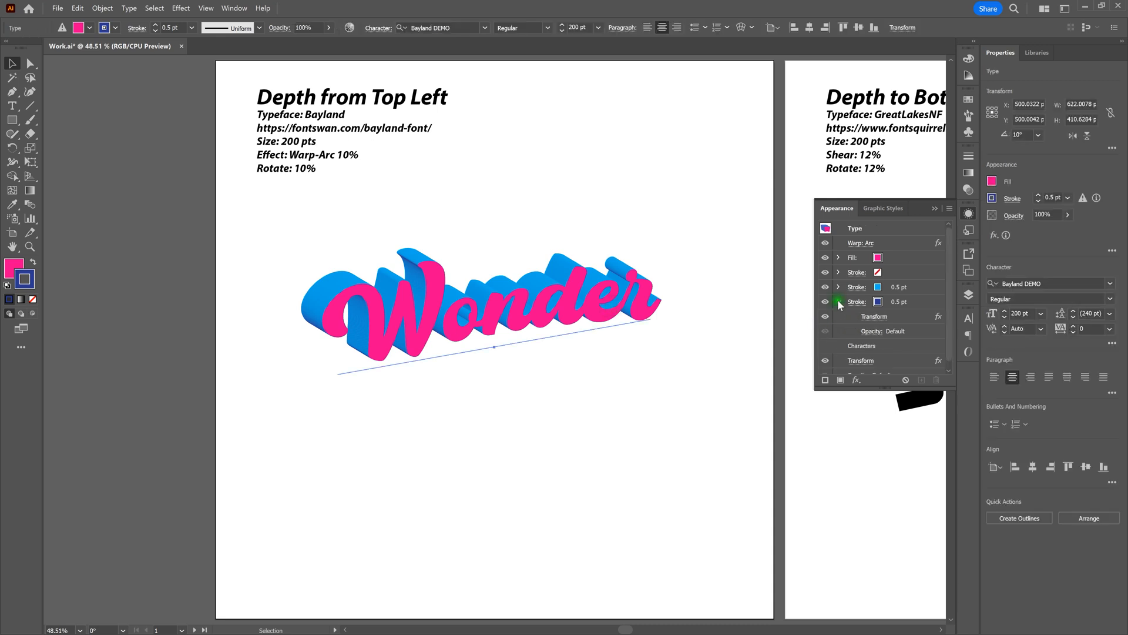
pyautogui.click(874, 316)
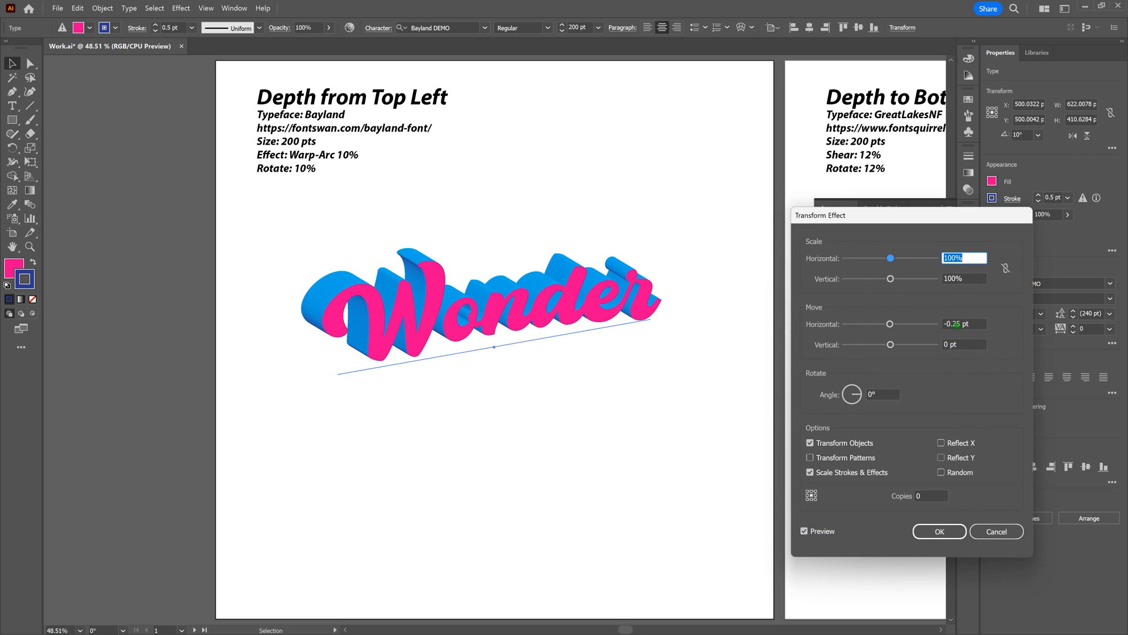
pyautogui.click(955, 324)
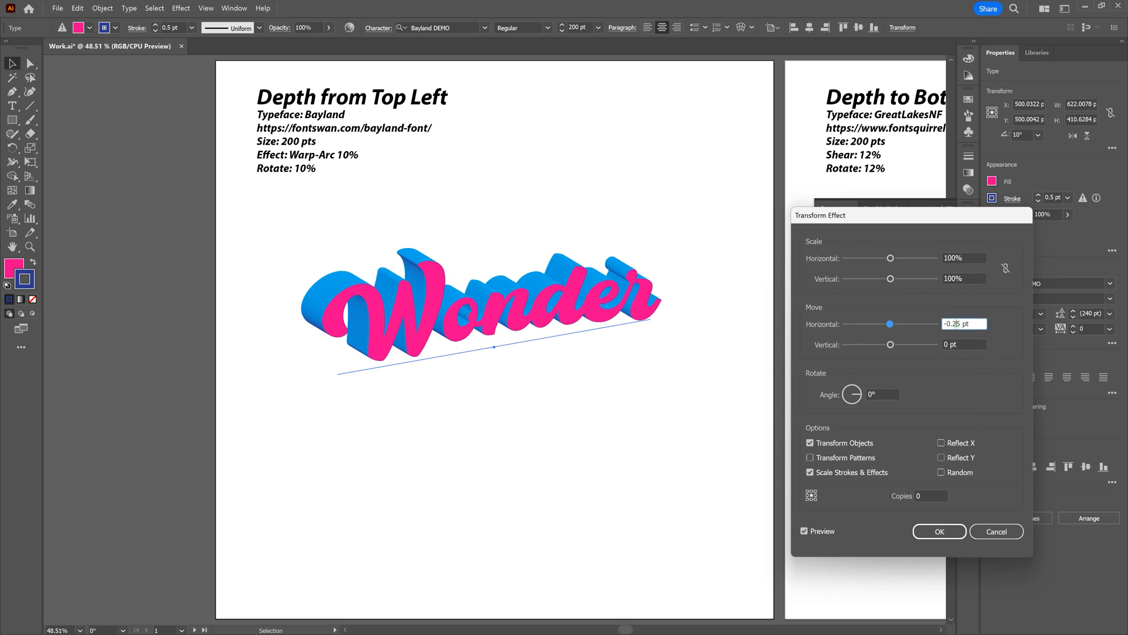
pyautogui.press('BackSpace')
pyautogui.press('Tab')
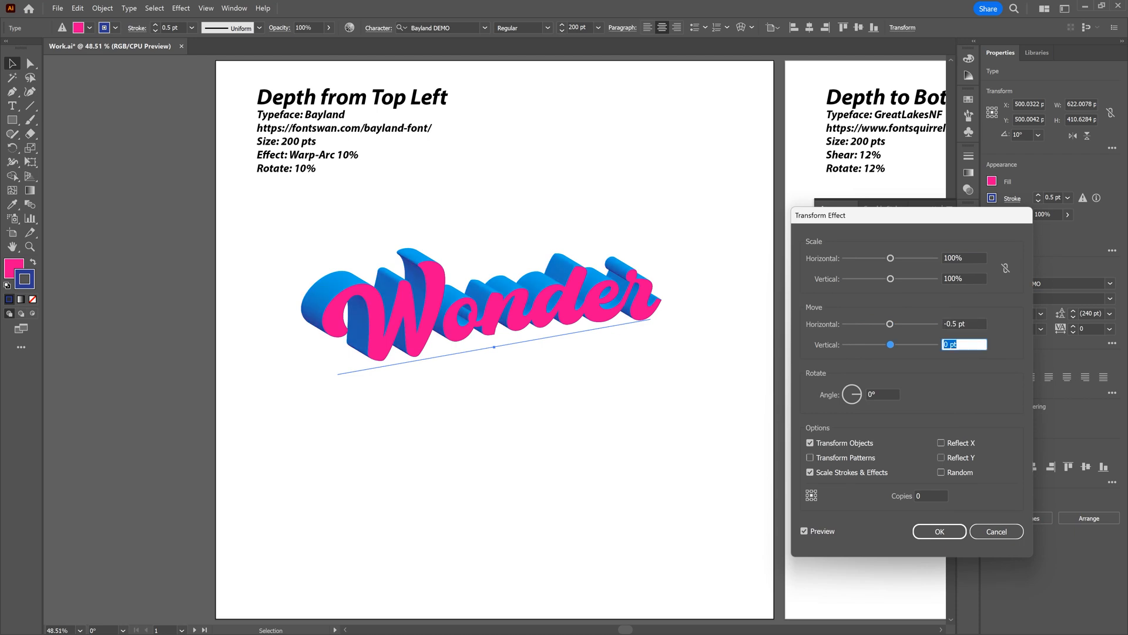
pyautogui.click(940, 531)
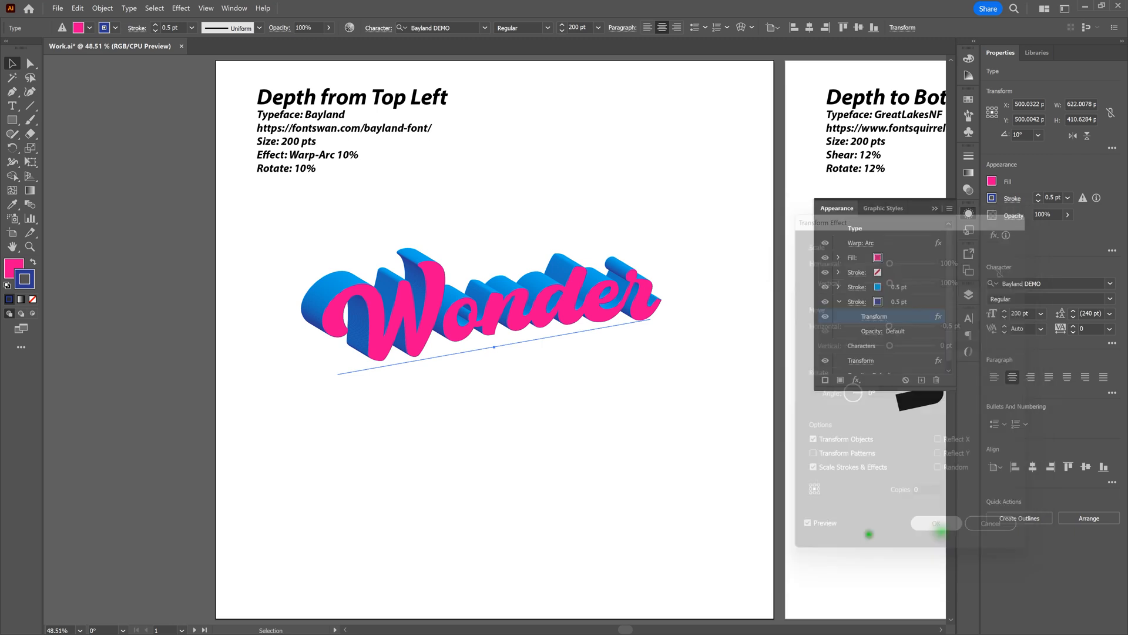
pyautogui.click(635, 486)
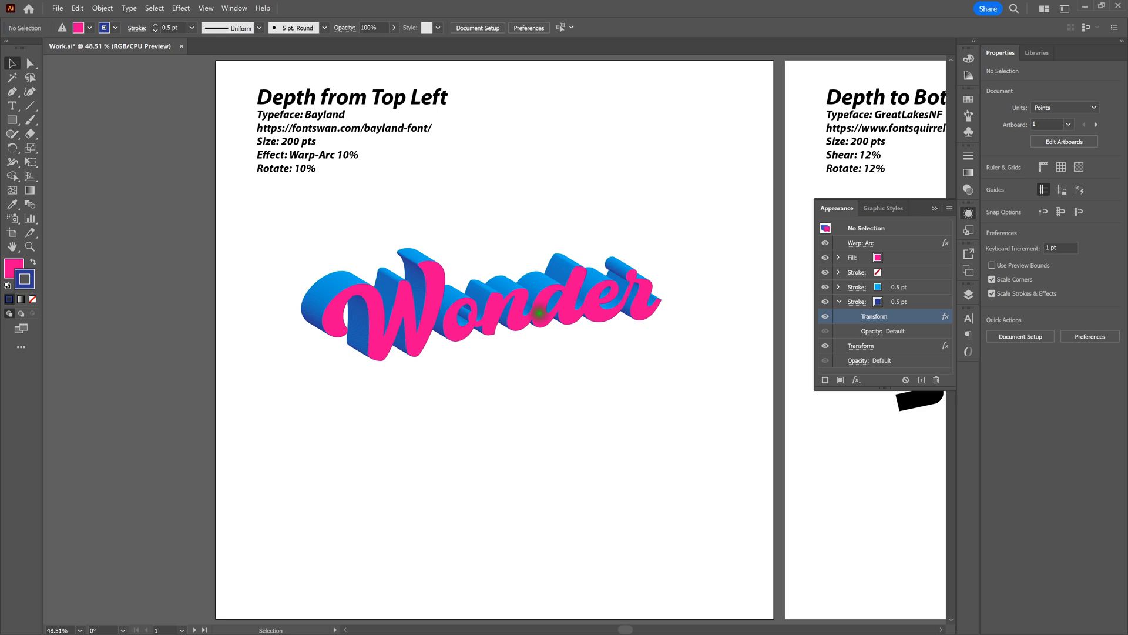
pyautogui.click(540, 313)
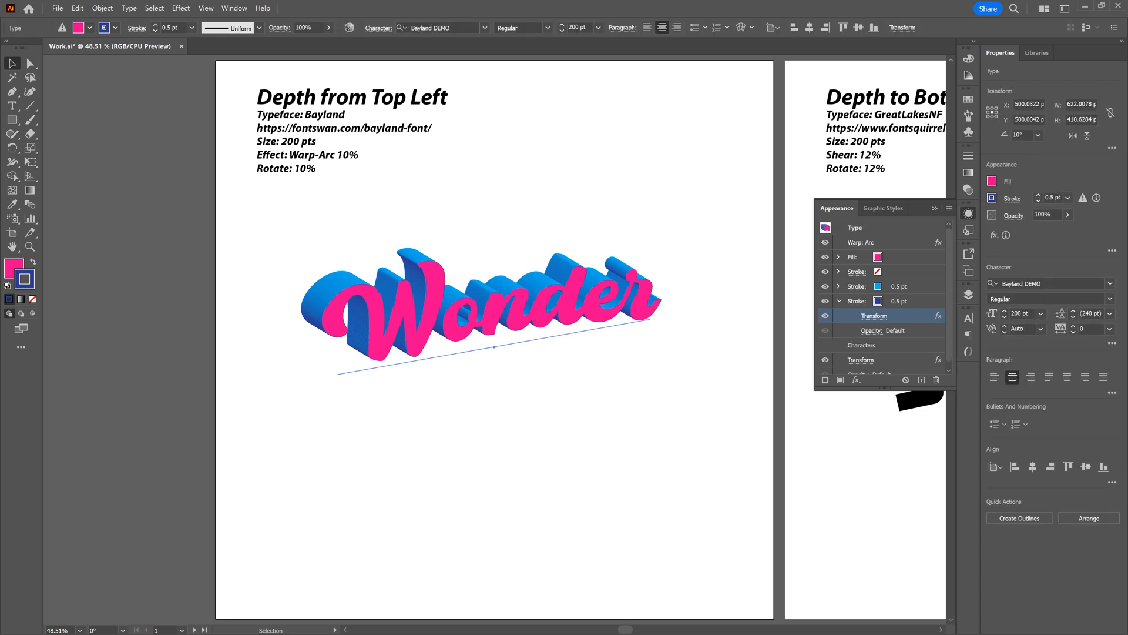
# - Try a vertical move of -0.25 pt in the Transform effect on the whole Wonder type object, and undo it
pyautogui.click(887, 229)
pyautogui.moveTo(950, 275); pyautogui.dragTo(951, 289)
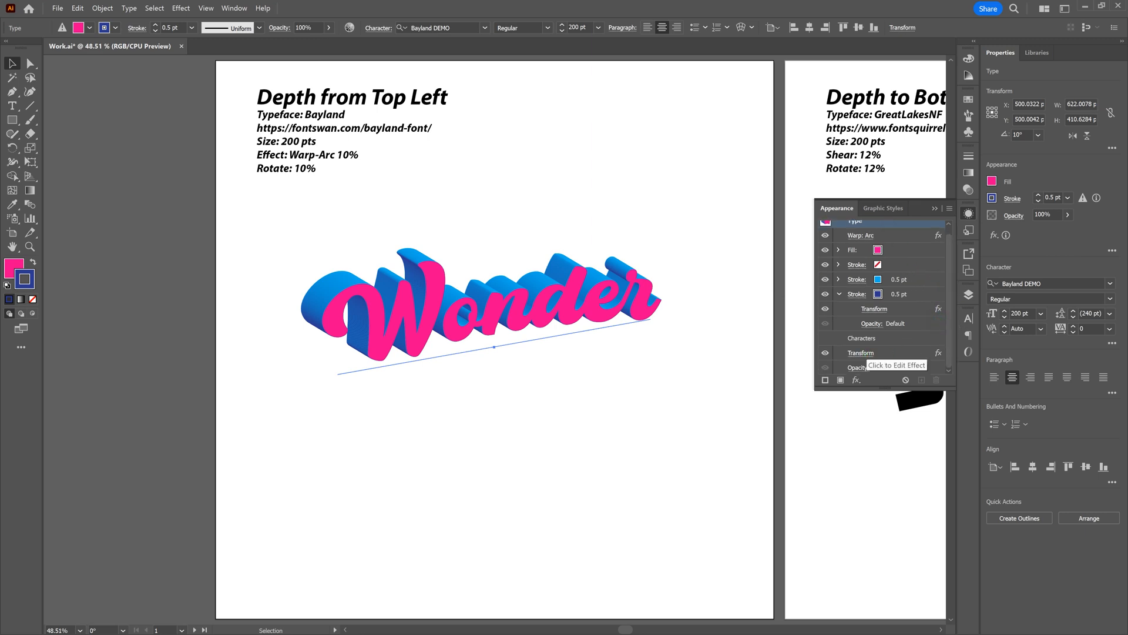
pyautogui.click(867, 353)
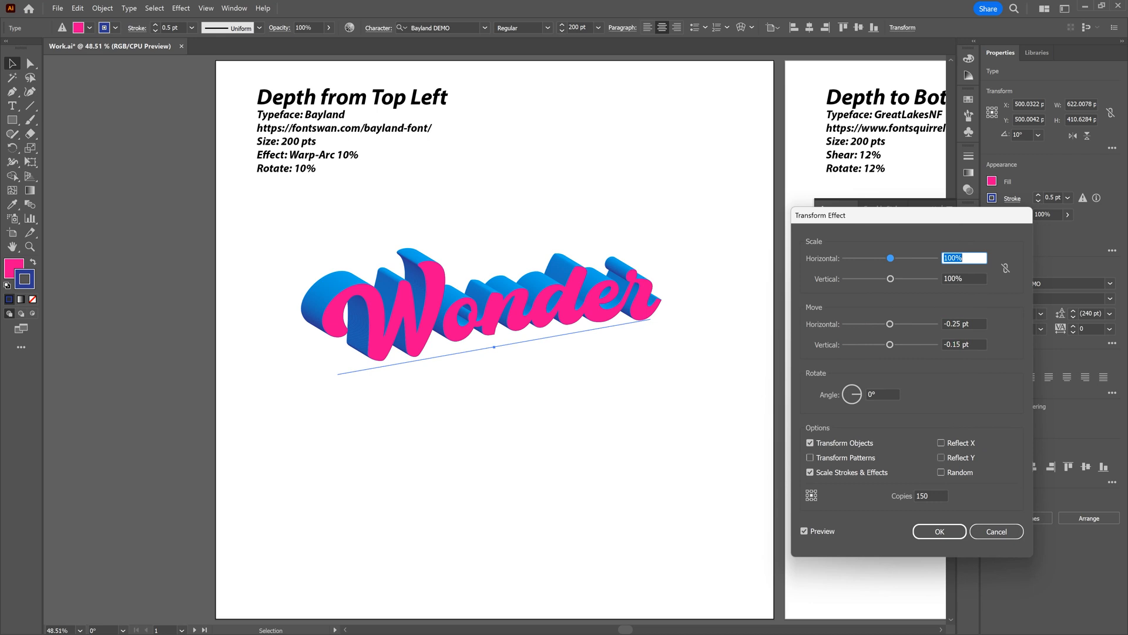
pyautogui.click(978, 344)
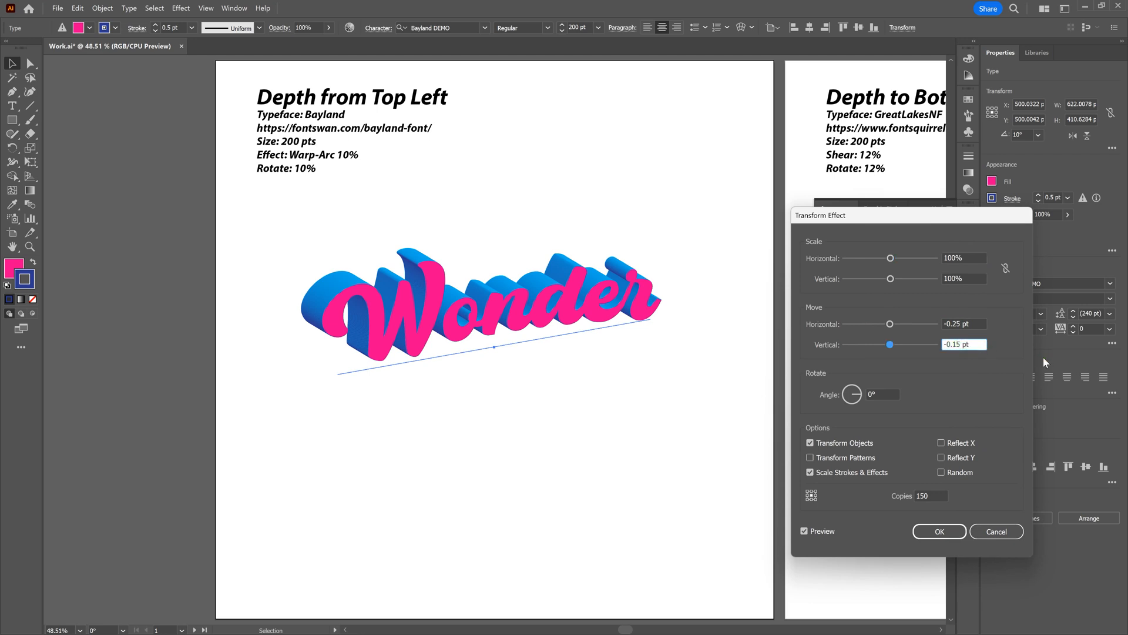
pyautogui.hotkey('shift', 'Left')
pyautogui.write('2')
pyautogui.click(951, 526)
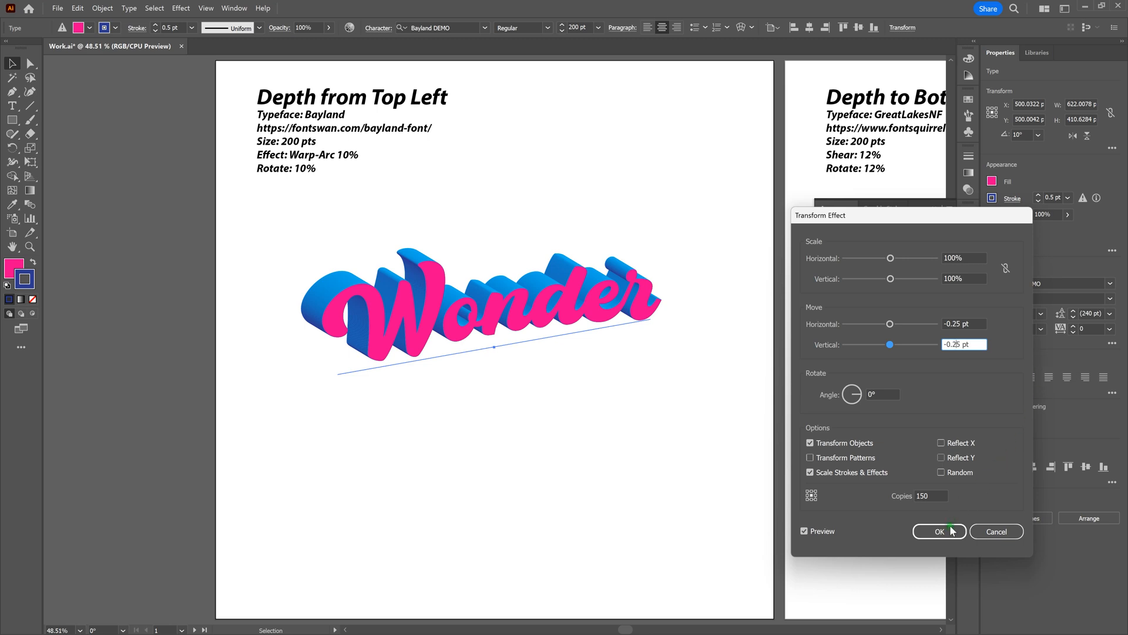
pyautogui.click(537, 463)
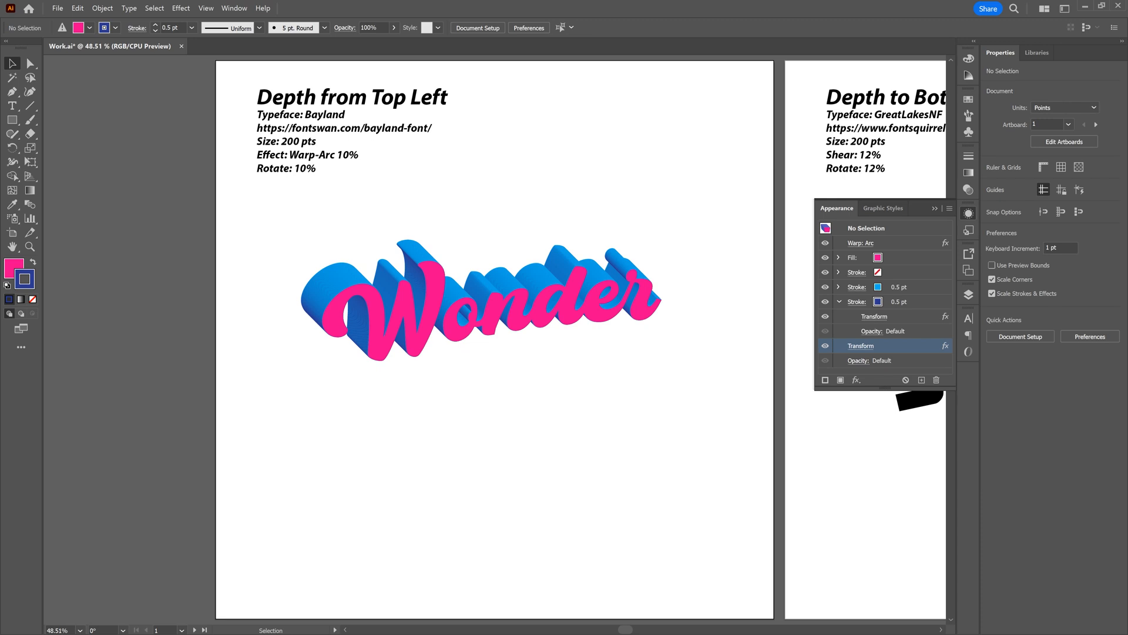
pyautogui.press('a')
pyautogui.hotkey('ctrl', 'z')
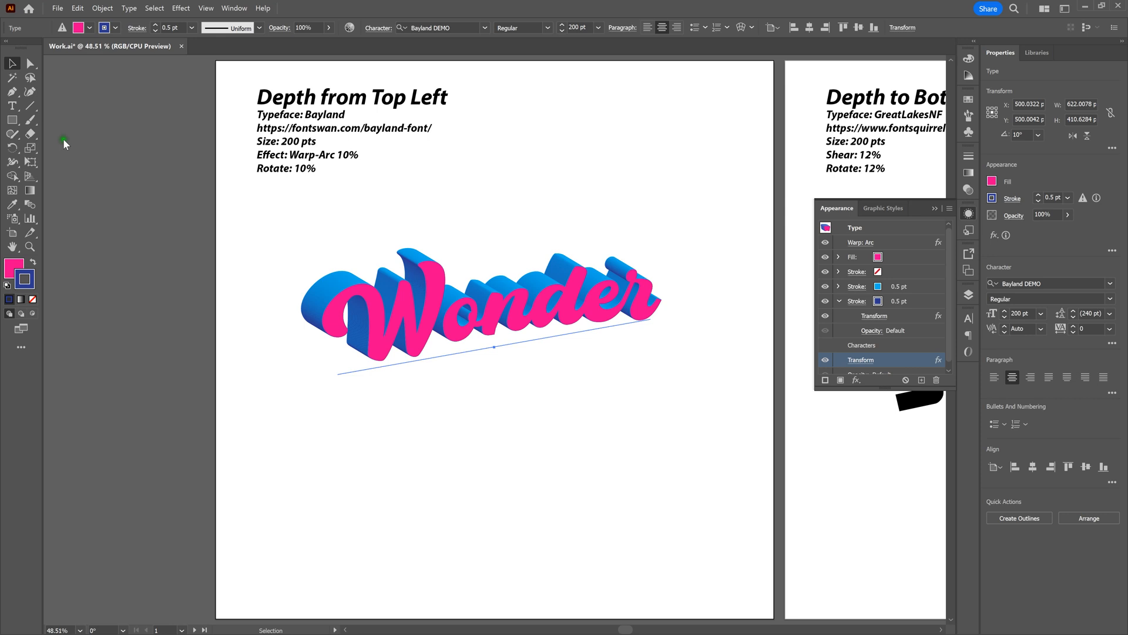
# - Replace the Wonder text with "Insane" while keeping its depth effect, and deselect the lettering
pyautogui.press('t')
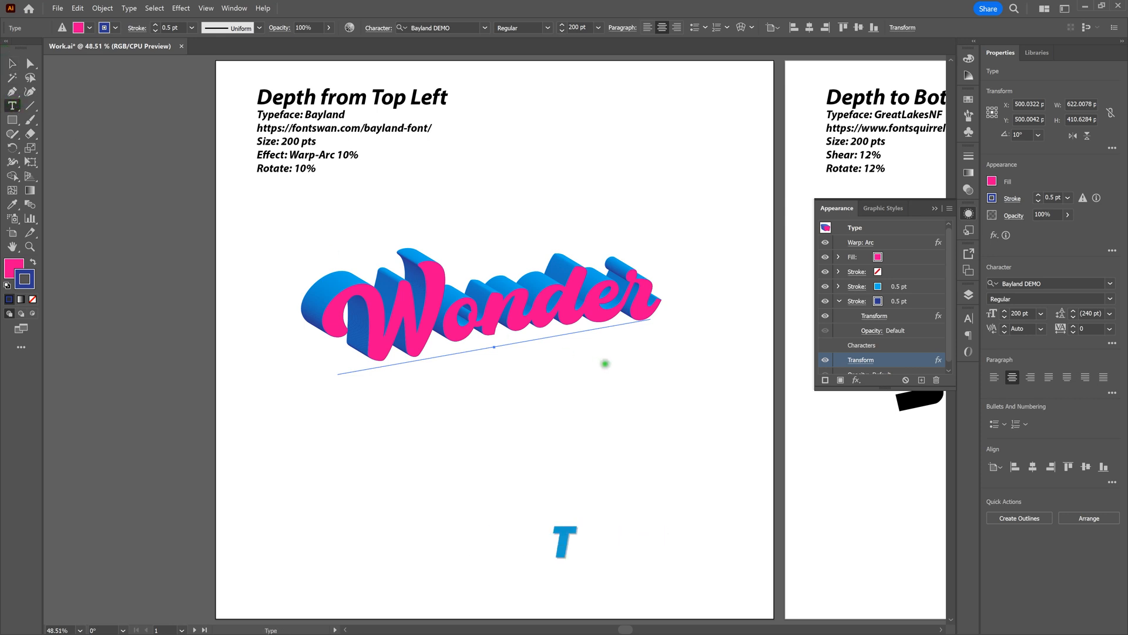
pyautogui.click(578, 321)
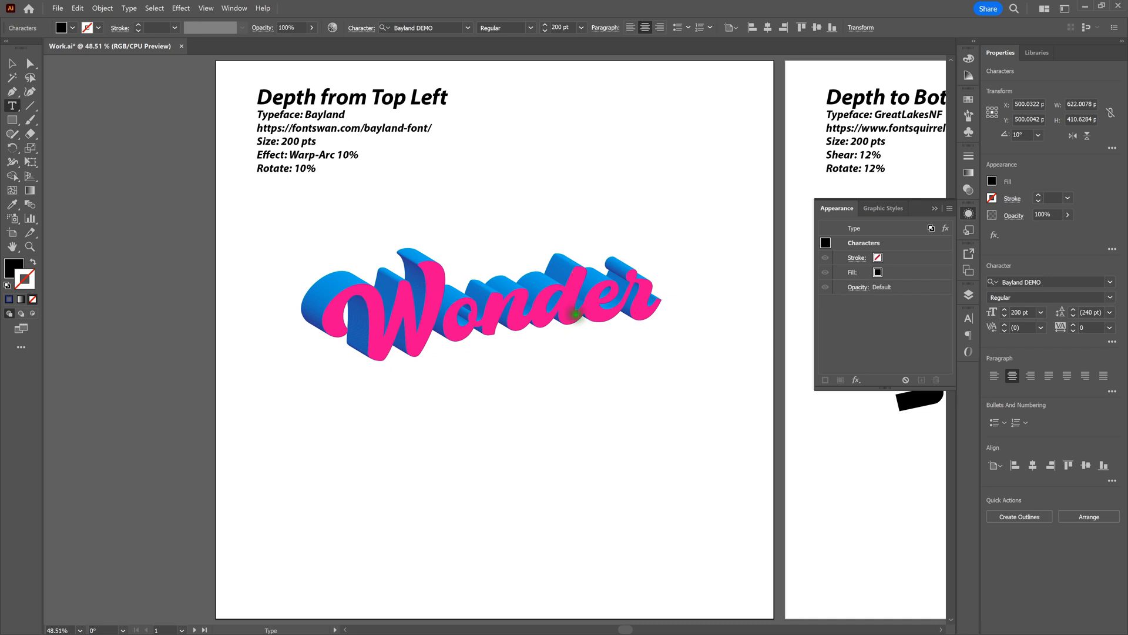
pyautogui.doubleClick(578, 318)
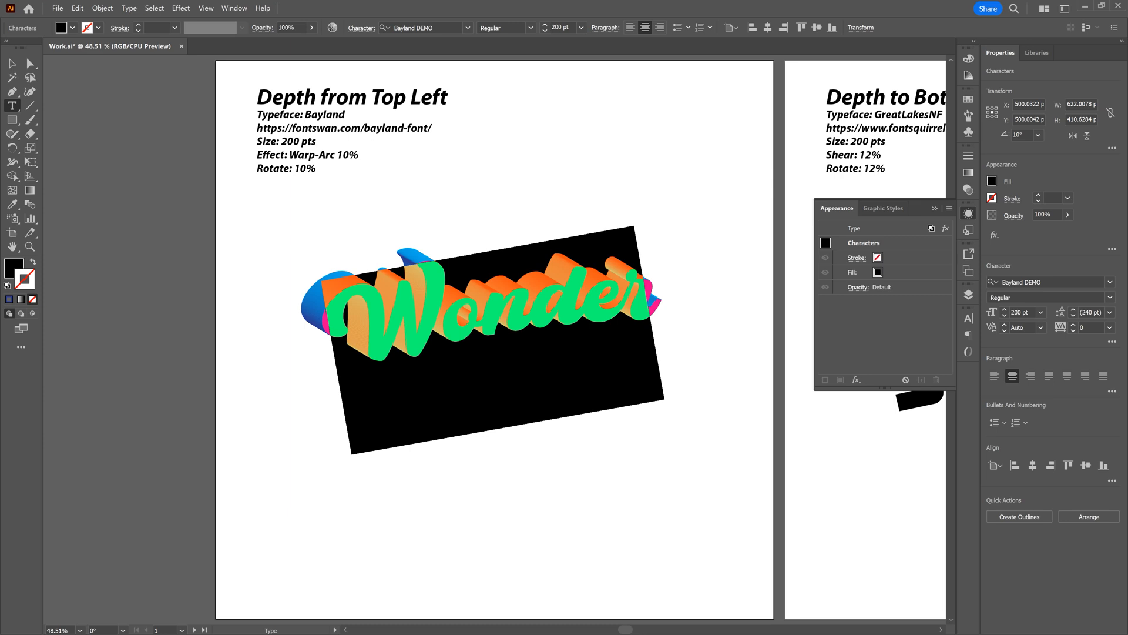
pyautogui.write('Jn')
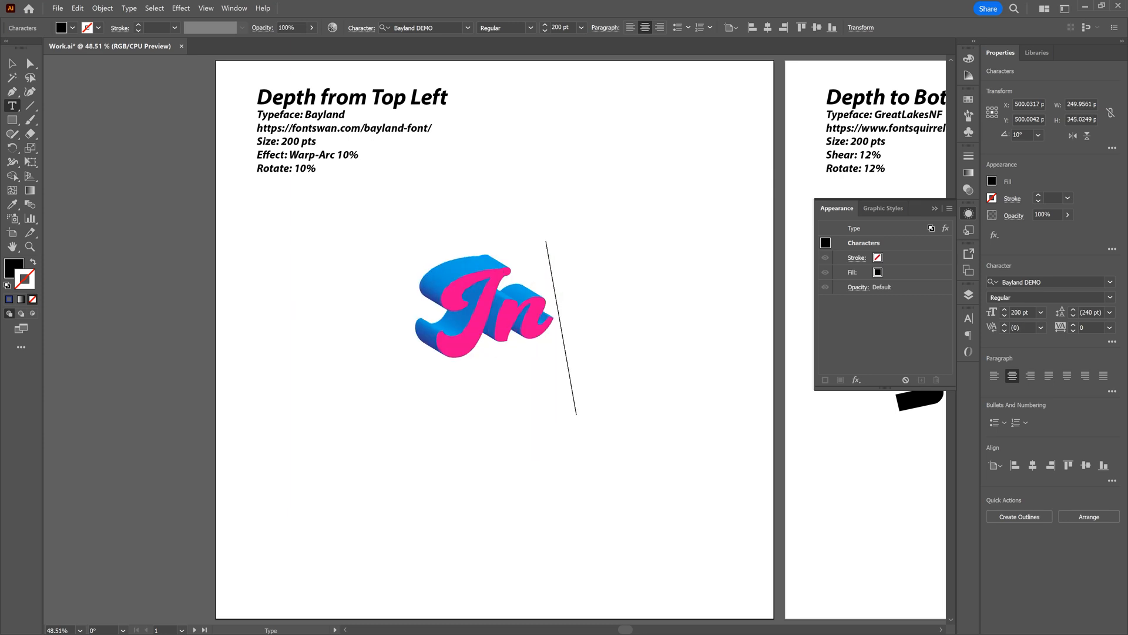
pyautogui.write('sane')
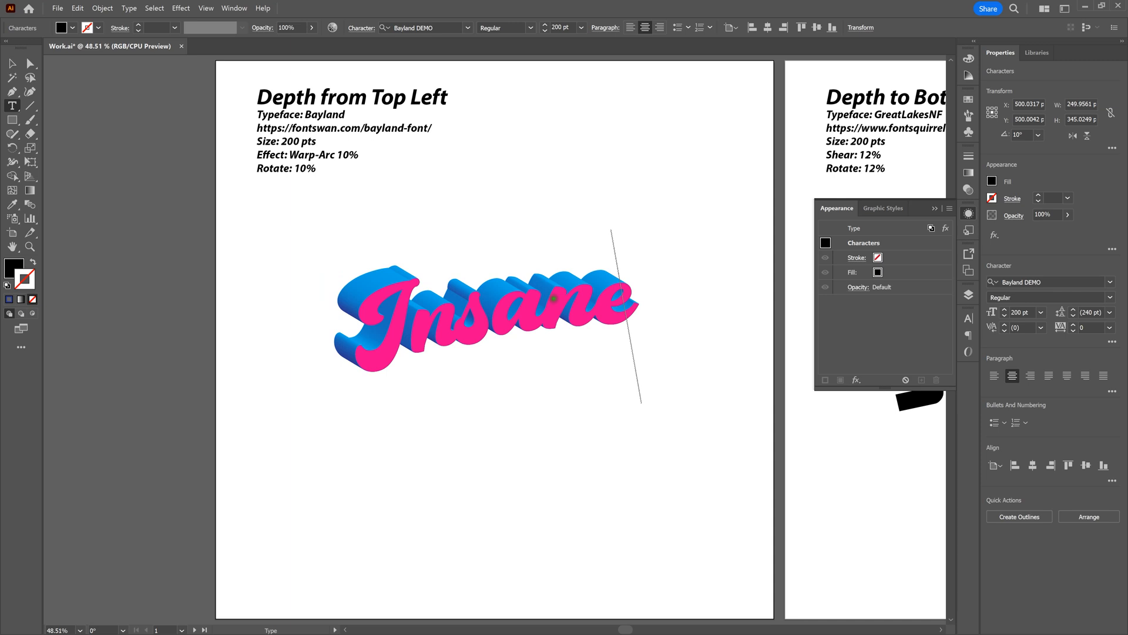
pyautogui.click(12, 63)
pyautogui.click(305, 431)
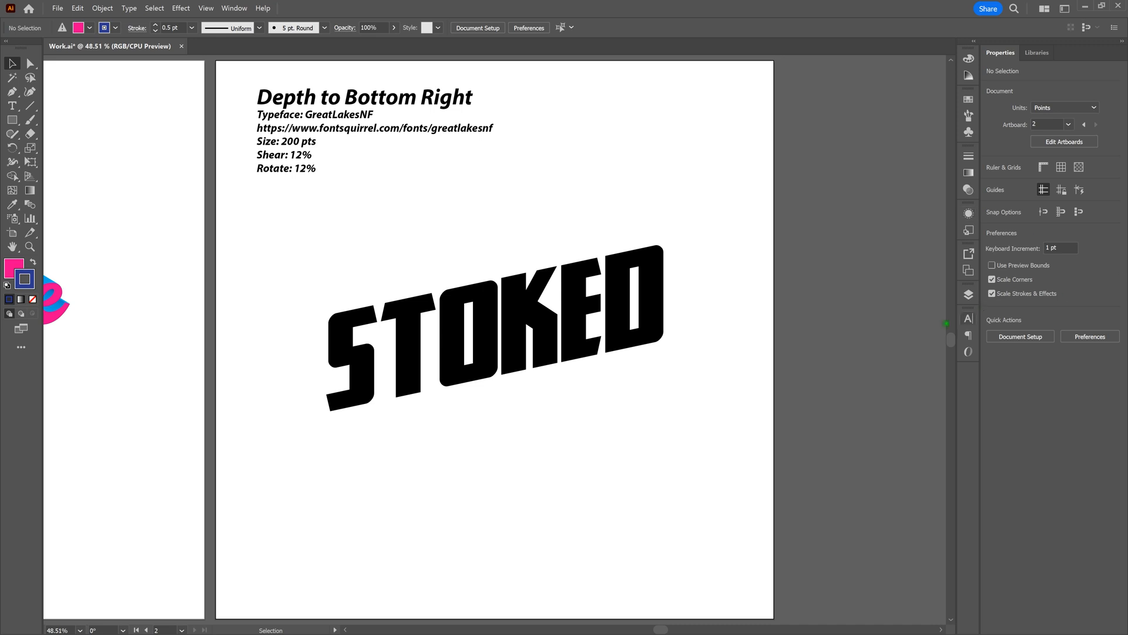
# - Examine the shear and rotation settings of the STOKED type object on the Depth to Bottom Right artboard
pyautogui.click(611, 334)
pyautogui.click(234, 9)
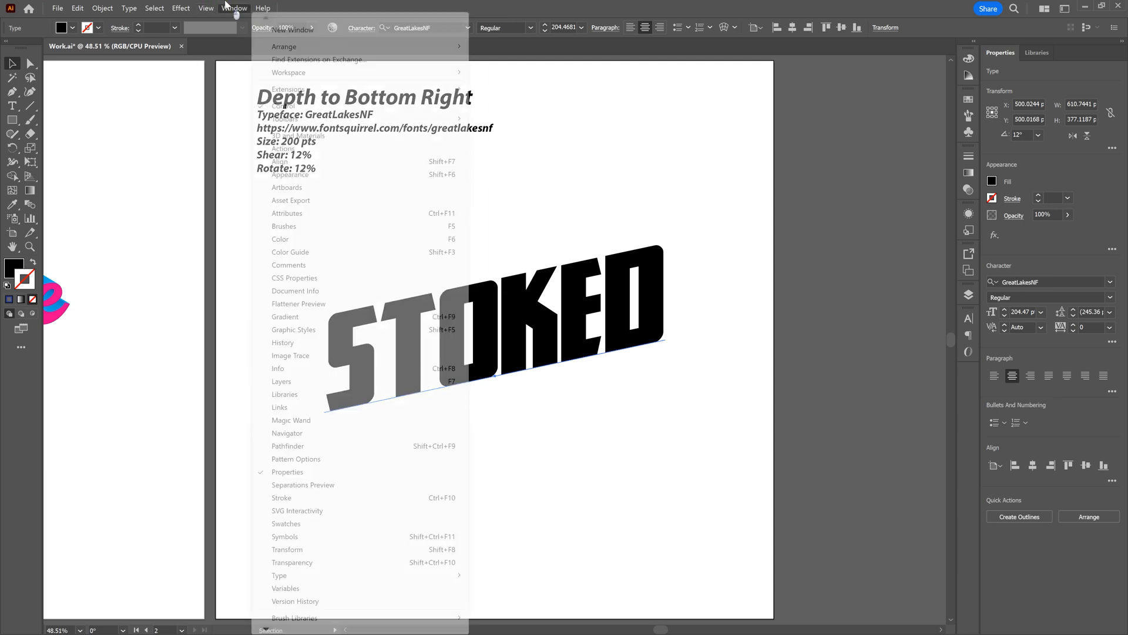
pyautogui.click(375, 548)
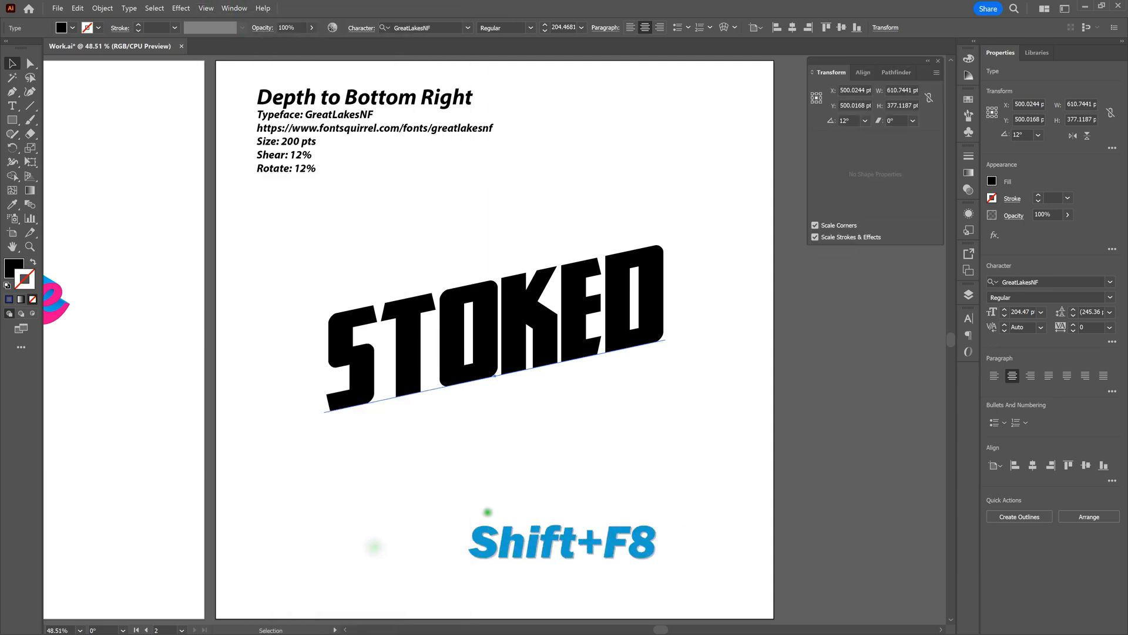
pyautogui.click(893, 121)
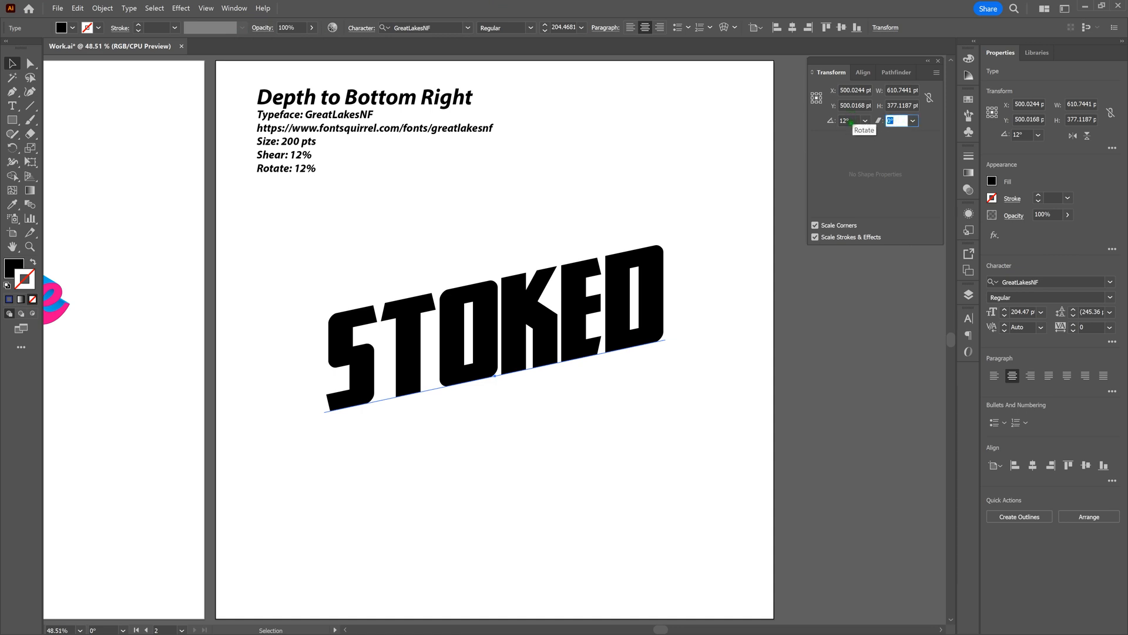
pyautogui.click(938, 60)
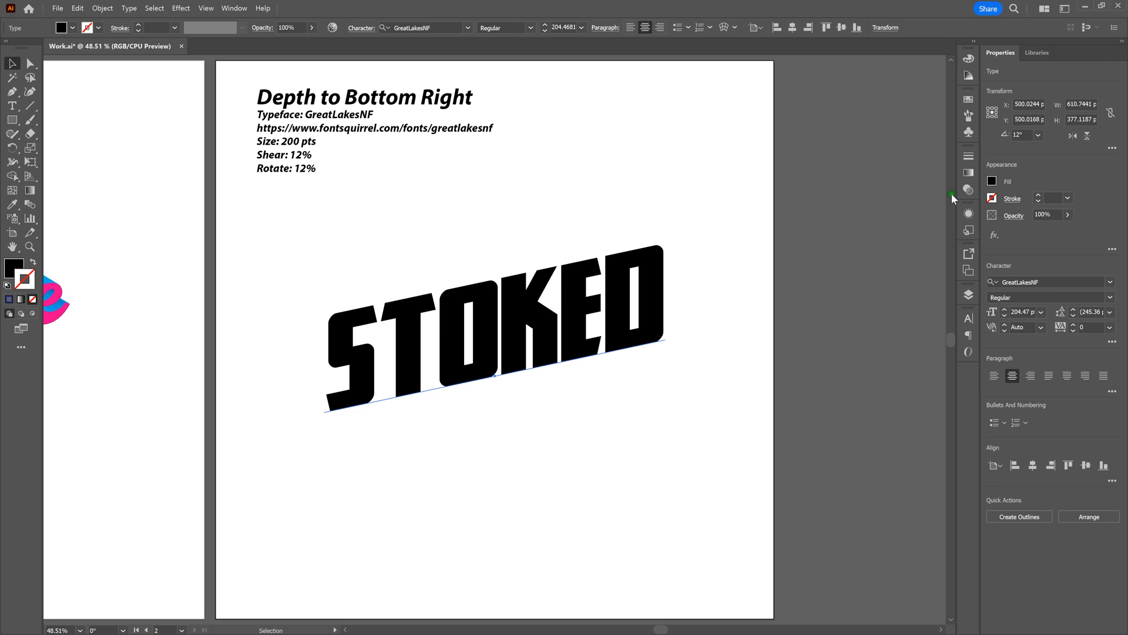
# - Add a new fill to the STOKED type object's appearance and color it CMYK Magenta
pyautogui.click(969, 214)
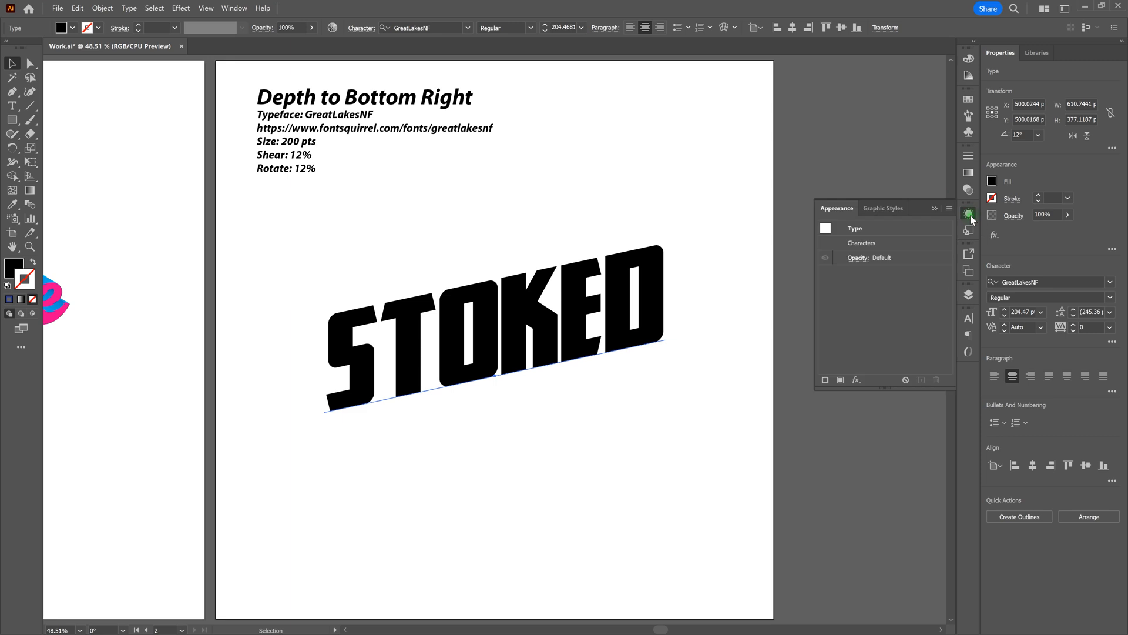
pyautogui.click(969, 213)
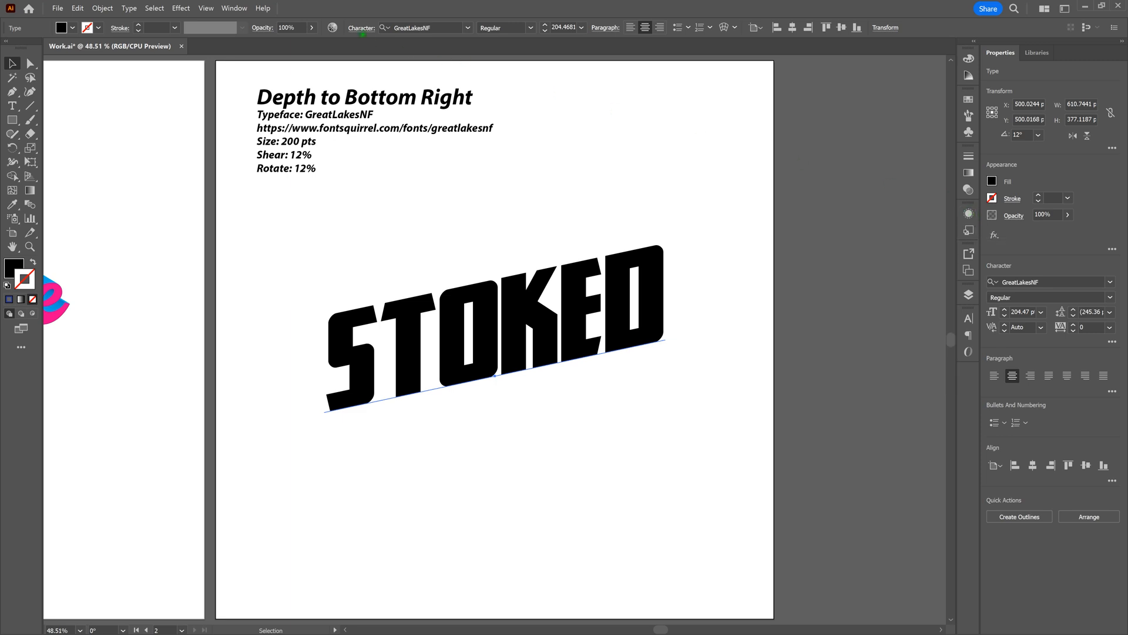
pyautogui.click(238, 8)
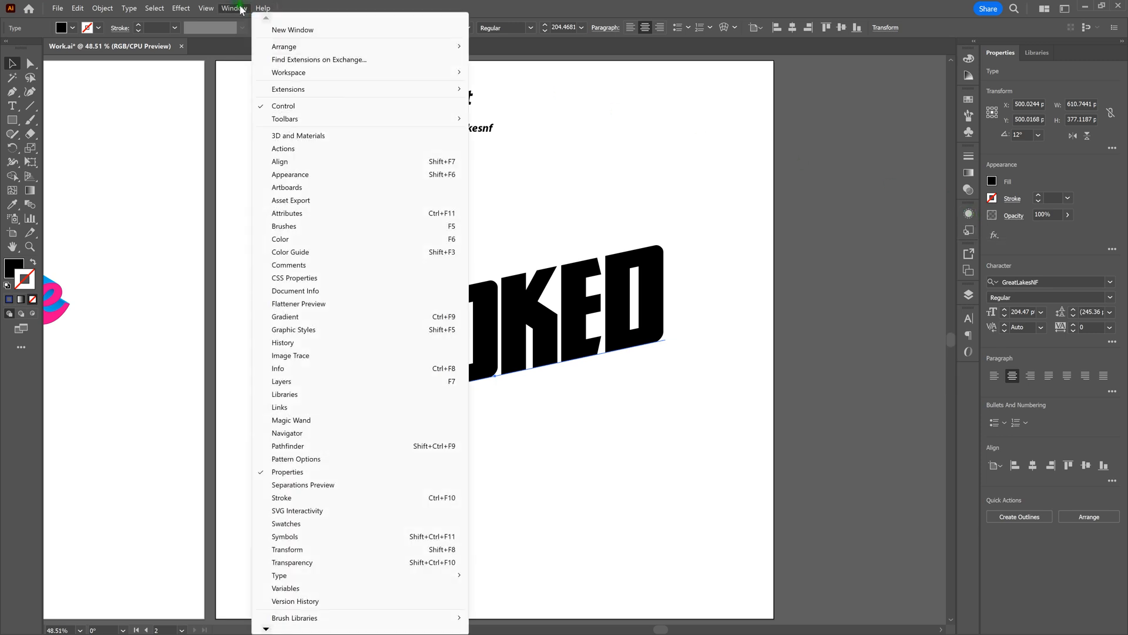
pyautogui.click(292, 172)
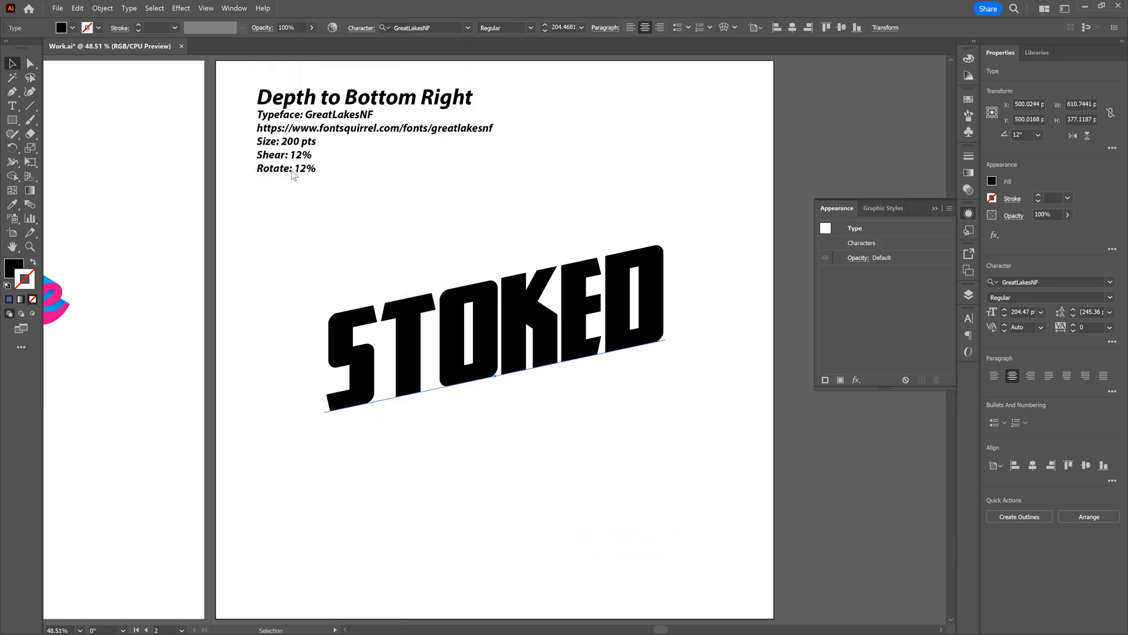
pyautogui.click(841, 380)
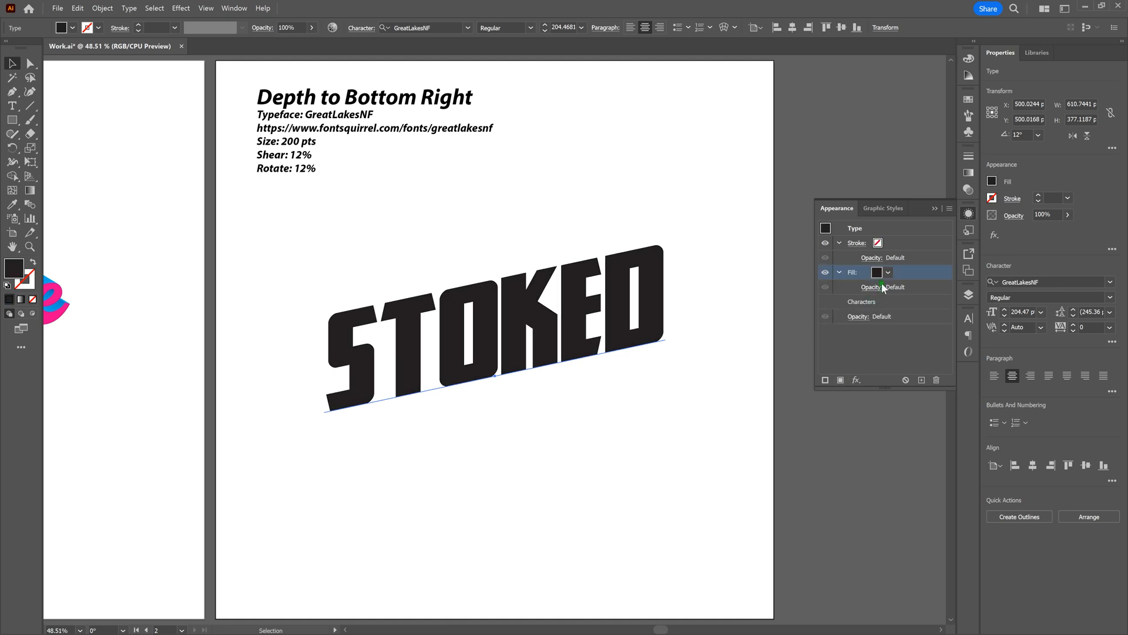
pyautogui.click(877, 273)
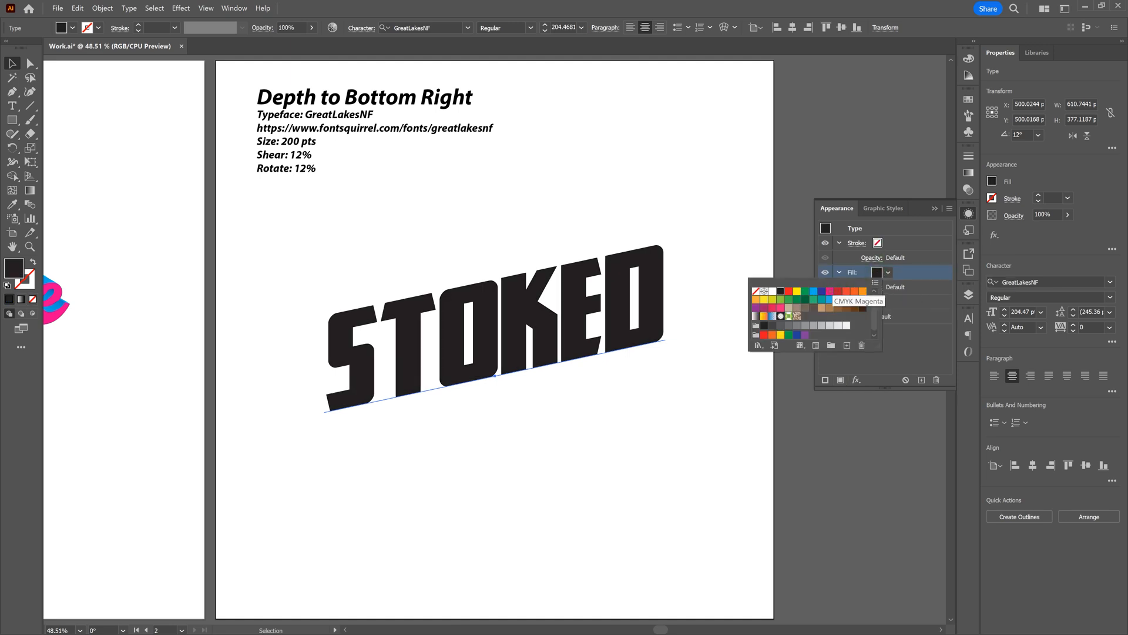
pyautogui.click(830, 292)
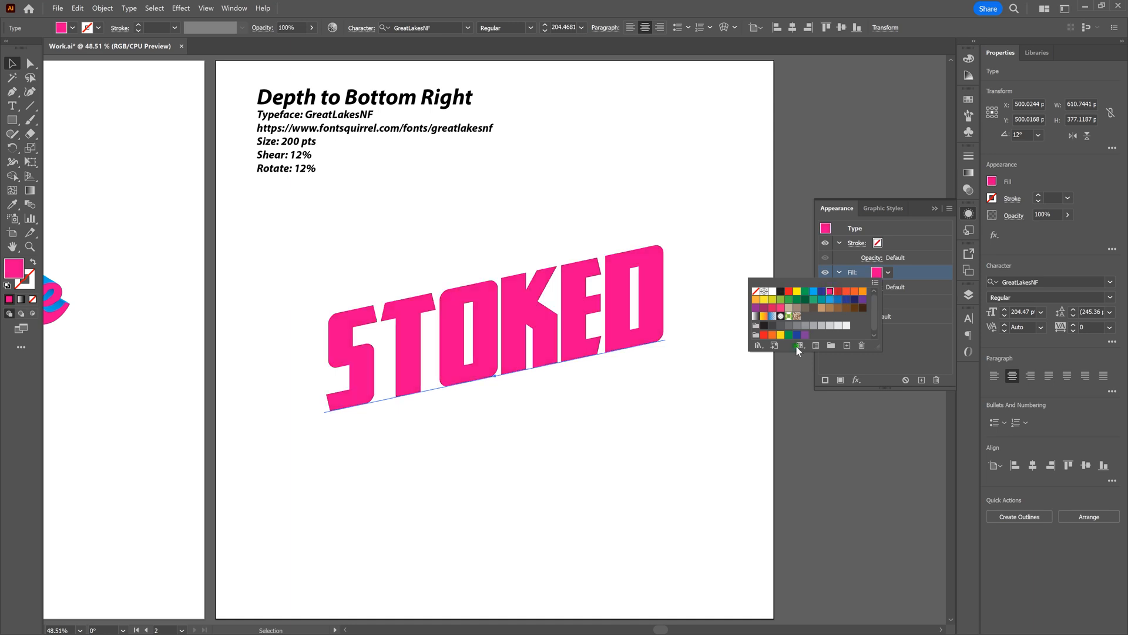
pyautogui.click(759, 383)
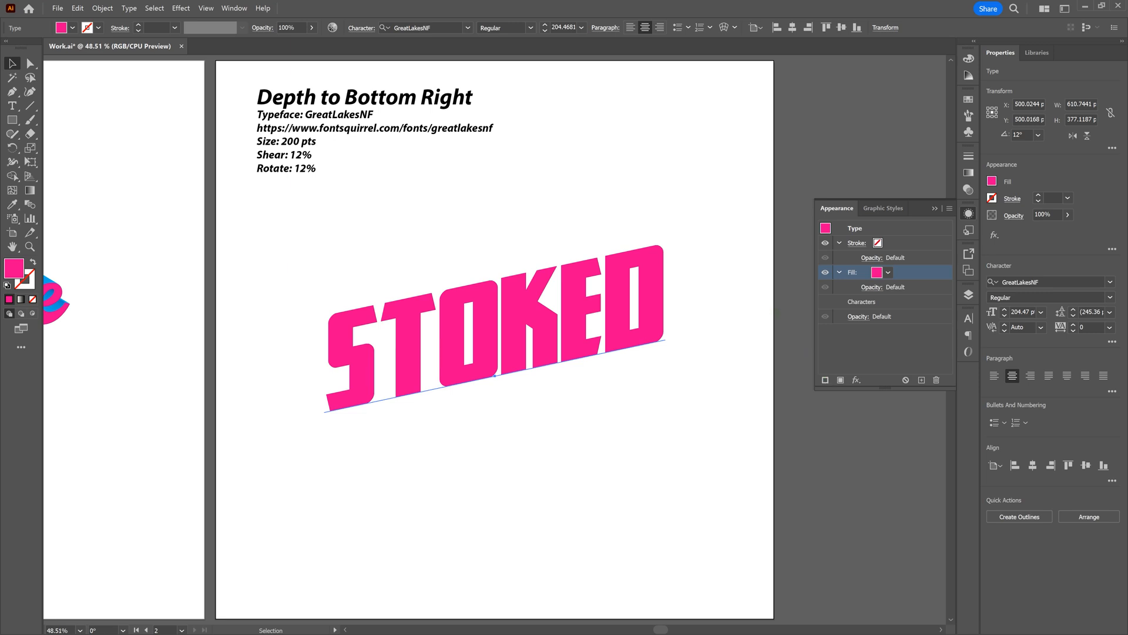
# - Add two new strokes to the STOKED type object and move the magenta fill above all strokes in the appearance stack
pyautogui.click(826, 380)
pyautogui.click(825, 380)
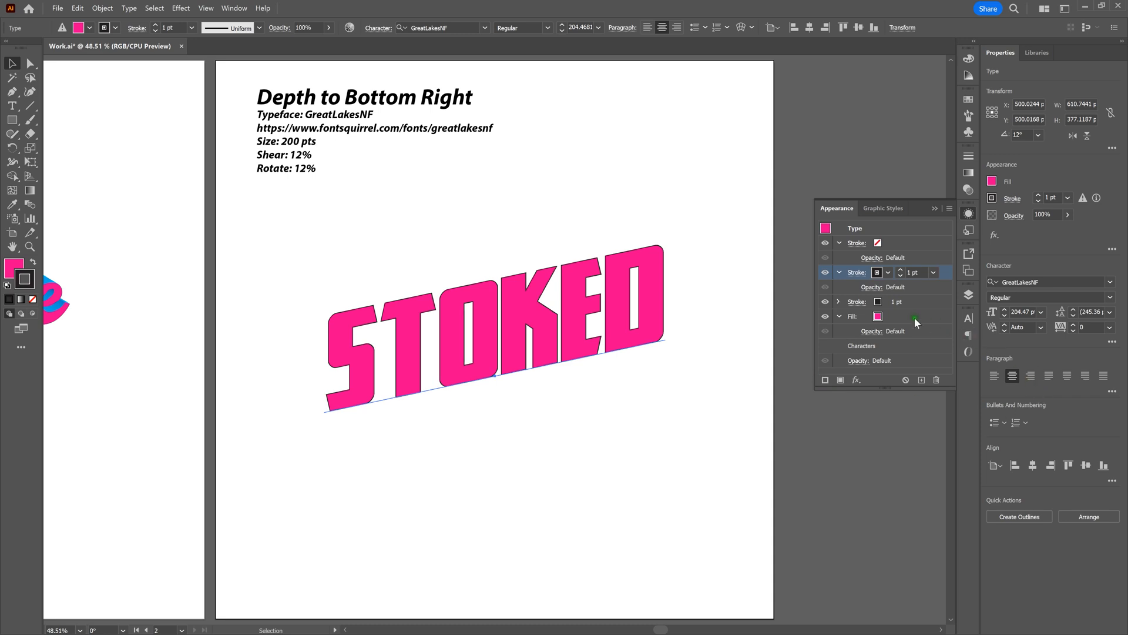
pyautogui.moveTo(914, 317); pyautogui.dragTo(910, 236)
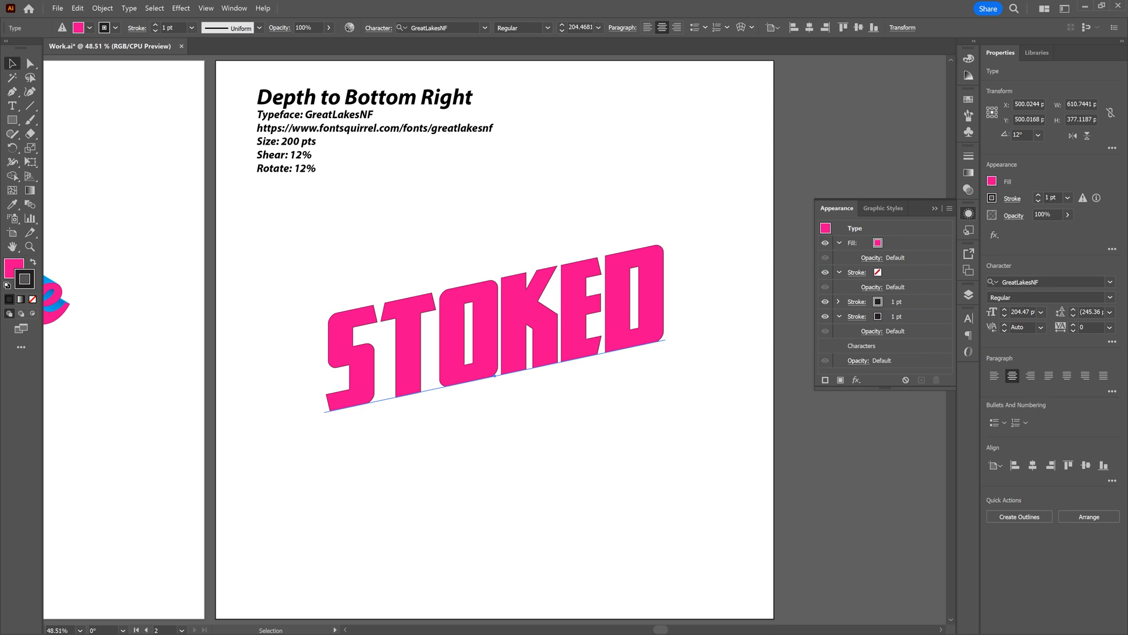
# - Set the weight of both black strokes on the STOKED type object to 6 pt
pyautogui.click(913, 301)
pyautogui.write('3')
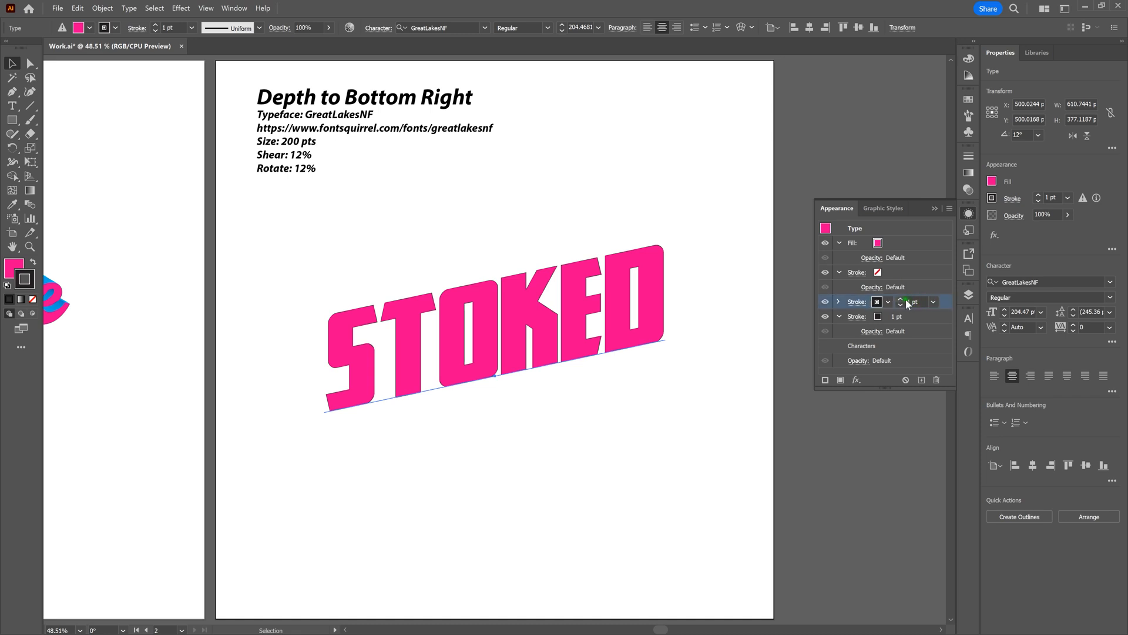
pyautogui.press('Return')
pyautogui.click(900, 299)
pyautogui.click(901, 299)
pyautogui.click(900, 300)
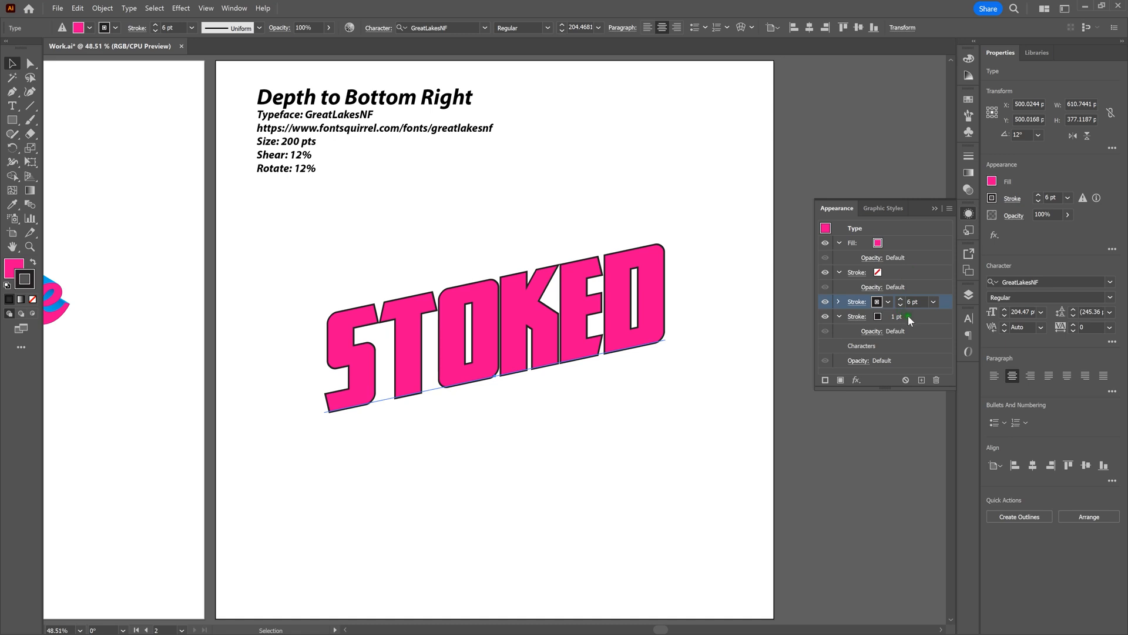
pyautogui.click(909, 318)
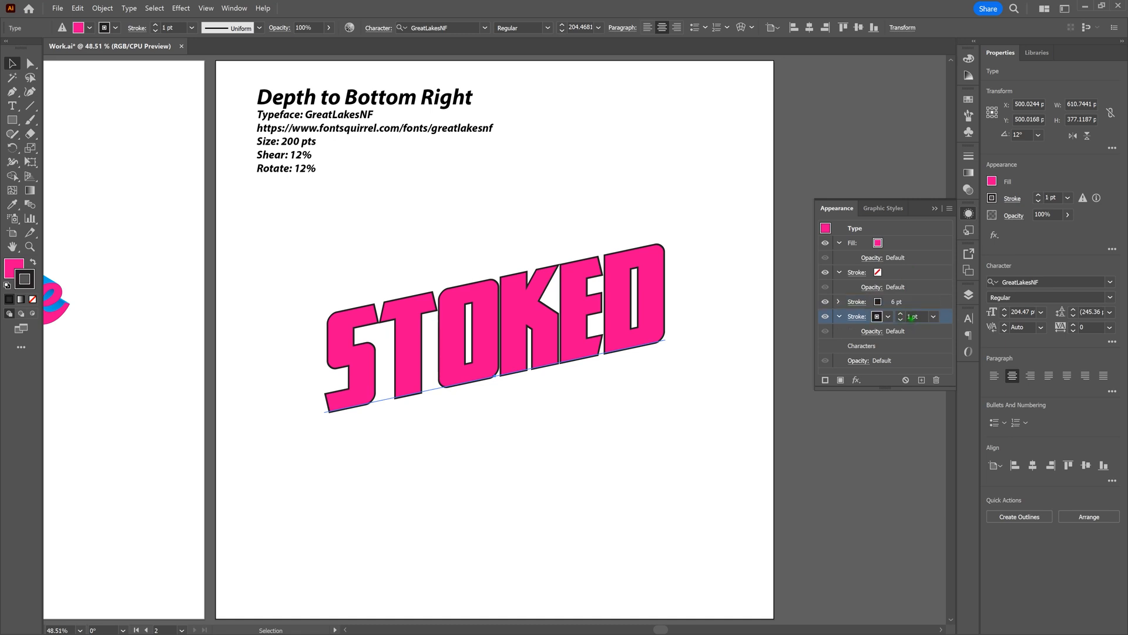
pyautogui.click(914, 317)
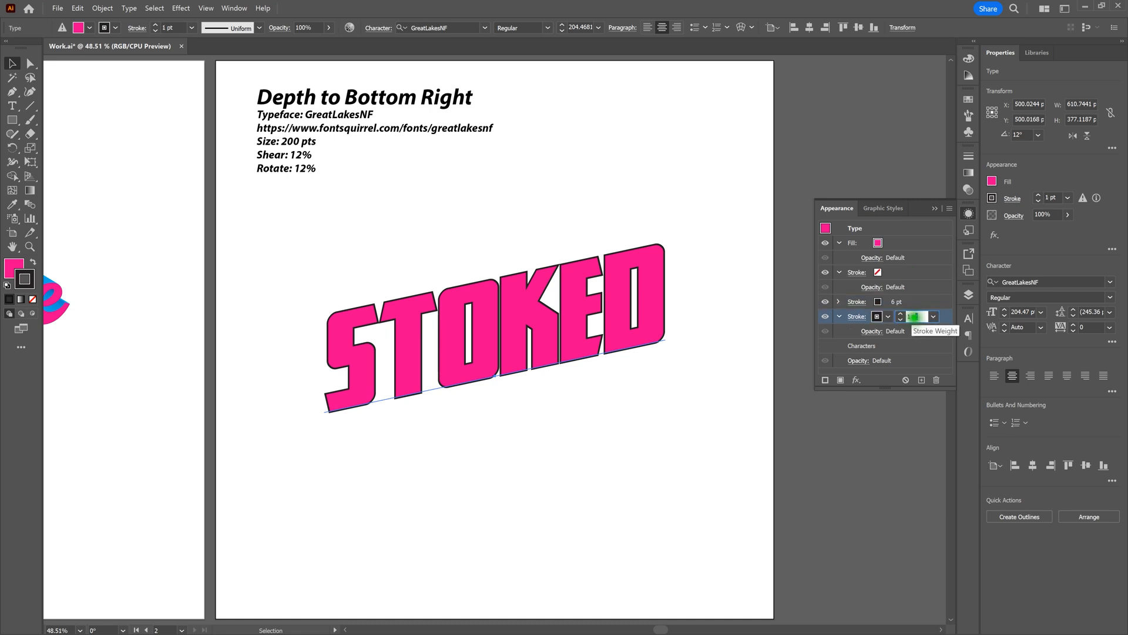
pyautogui.write('6')
pyautogui.press('Return')
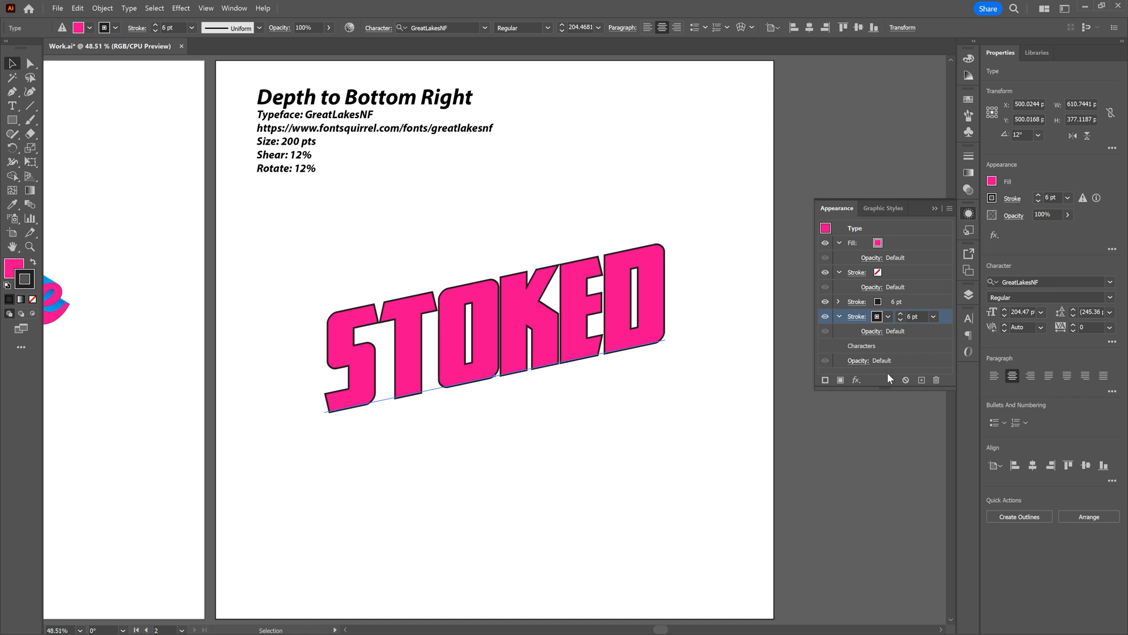
# - Color the upper of the two 6 pt strokes on the STOKED type object light blue
pyautogui.click(877, 302)
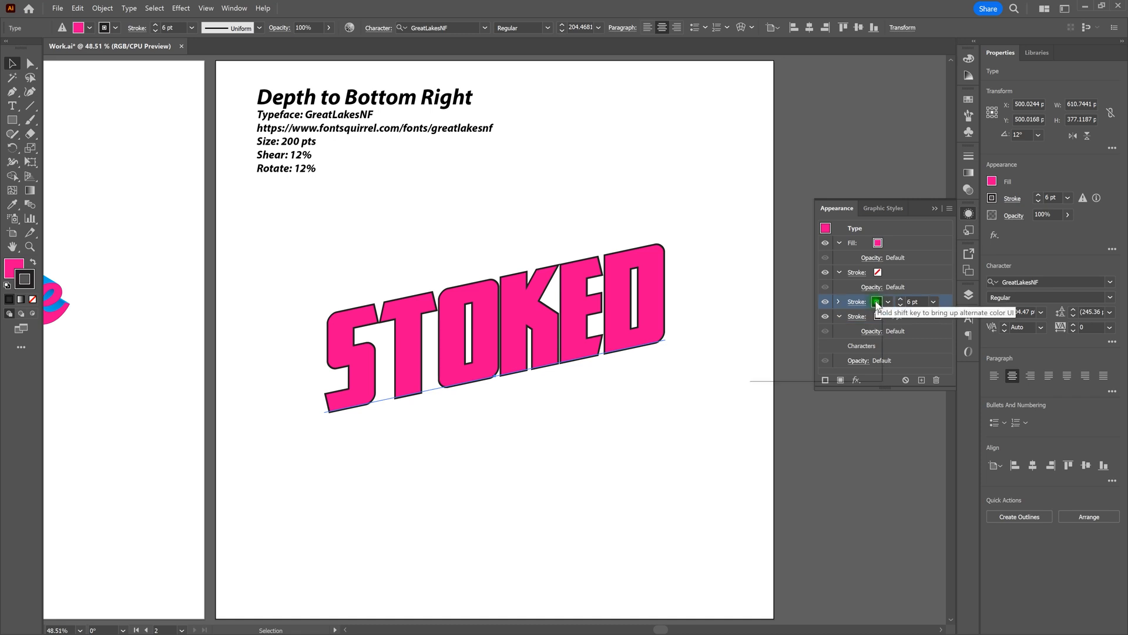
pyautogui.click(877, 303)
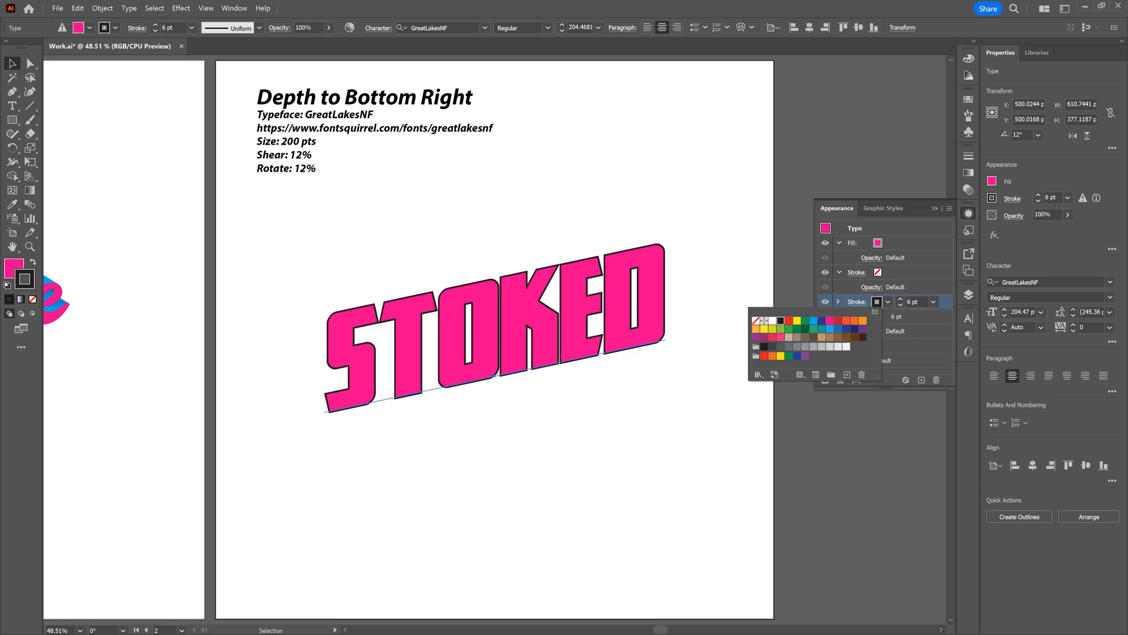
pyautogui.click(813, 321)
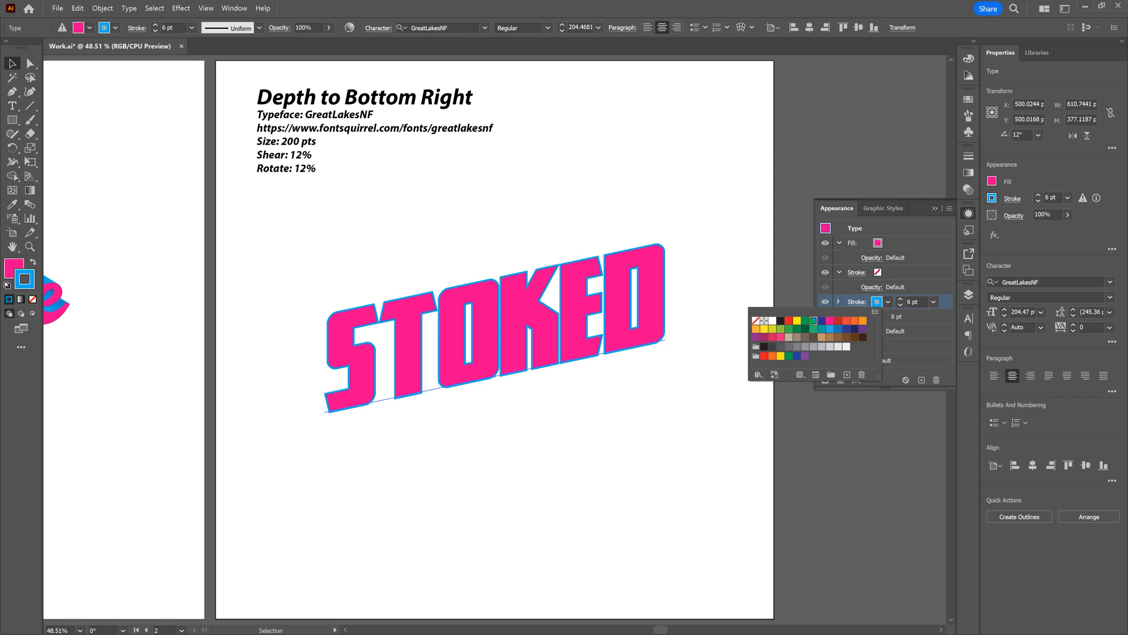
pyautogui.click(770, 278)
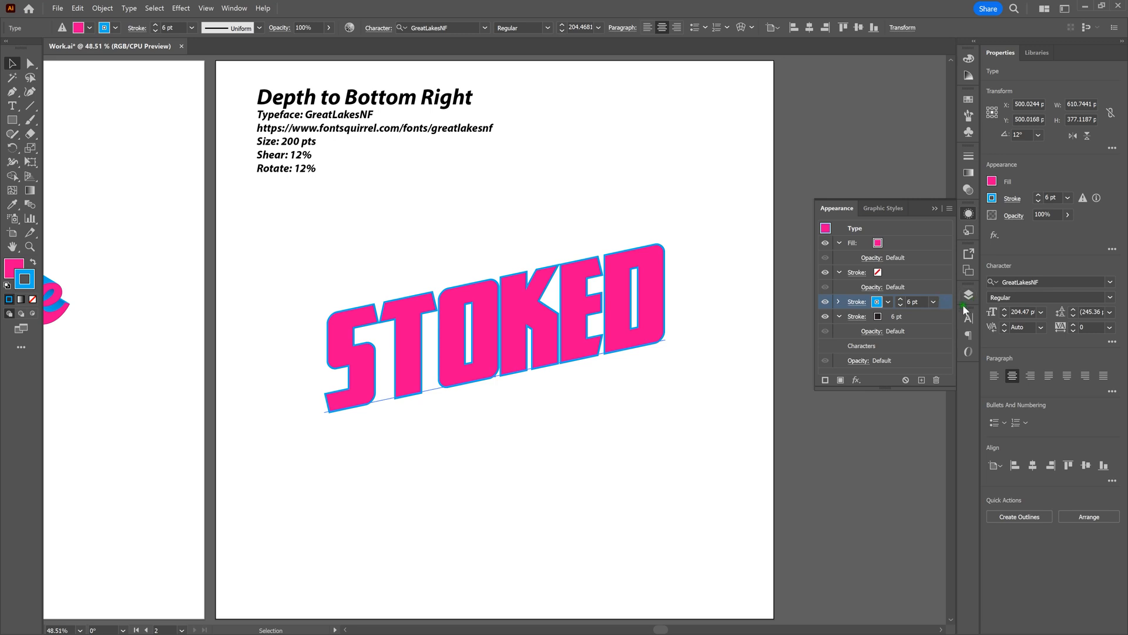
# - Color the lower 6 pt stroke on the STOKED type object dark blue with the C=100 M=95 Y=5 K=0 swatch
pyautogui.click(918, 317)
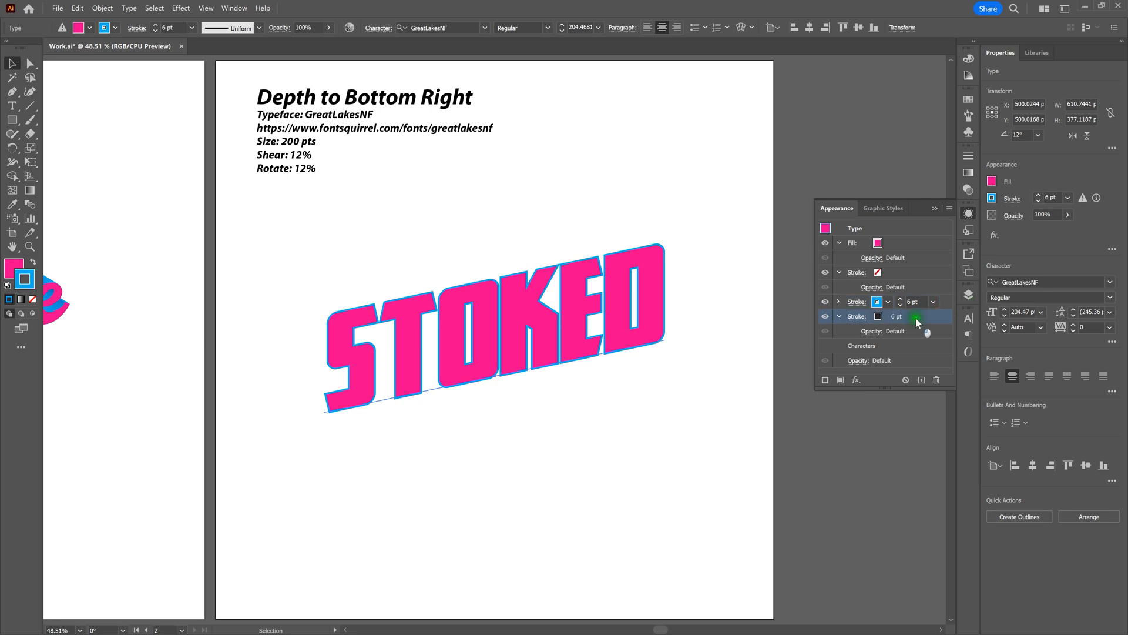
pyautogui.click(879, 316)
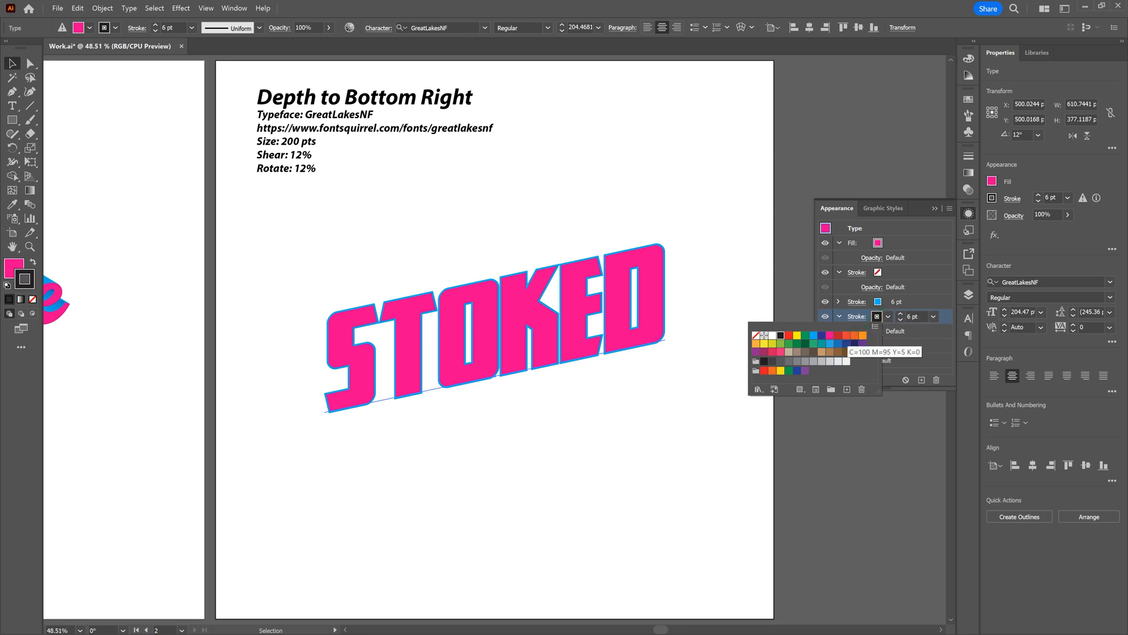
pyautogui.click(846, 344)
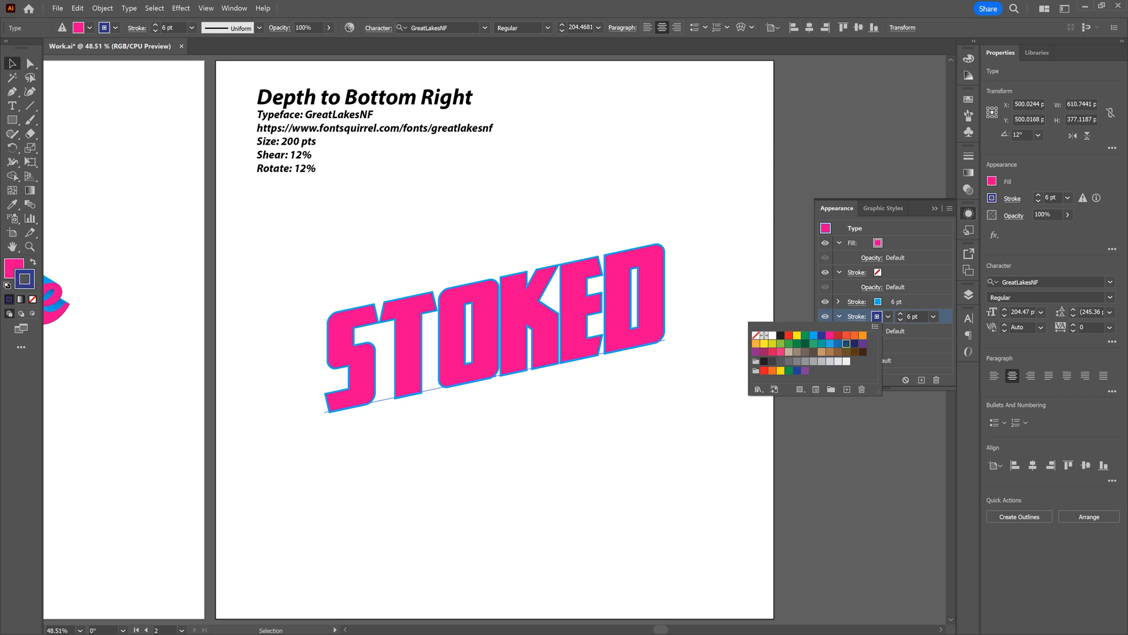
pyautogui.click(706, 407)
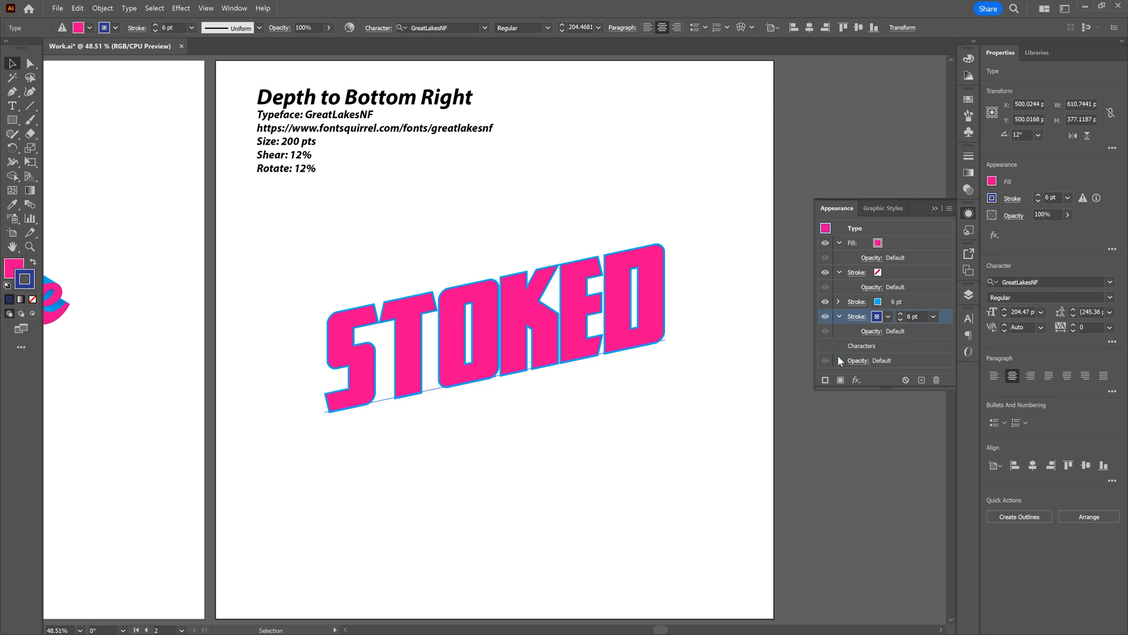
# - Apply a Transform effect to the light blue stroke on STOKED, moving it 0.5 pt horizontally
pyautogui.hotkey('ctrl', '+')
pyautogui.hotkey('ctrl', '+')
pyautogui.hotkey('ctrl', '+')
pyautogui.hotkey('ctrl', '+')
pyautogui.hotkey('ctrl', '+')
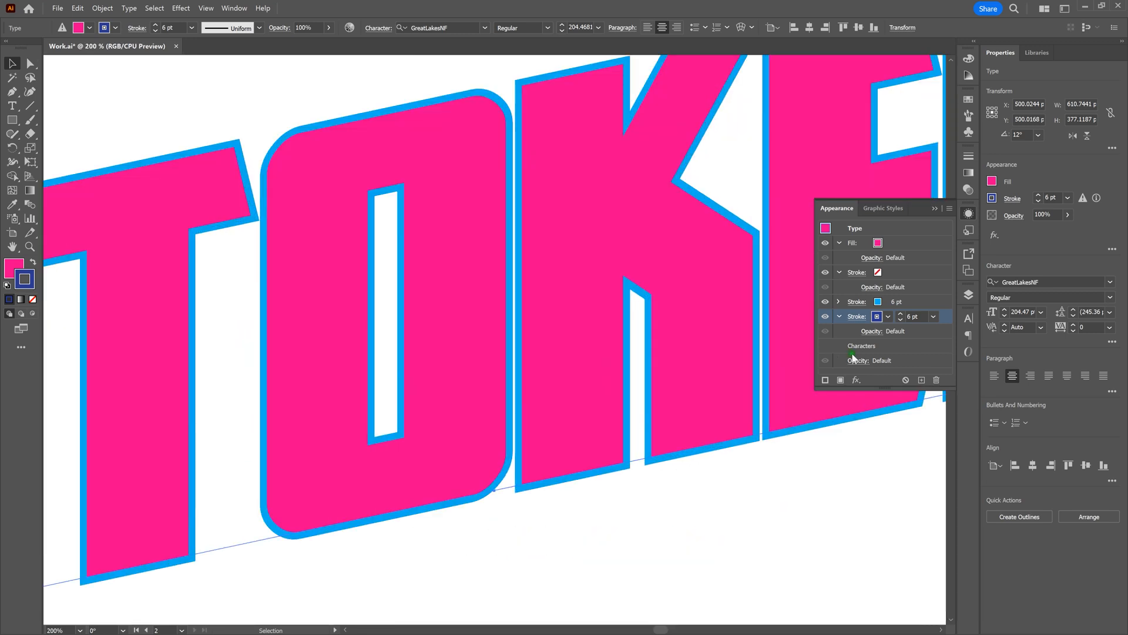
pyautogui.click(921, 301)
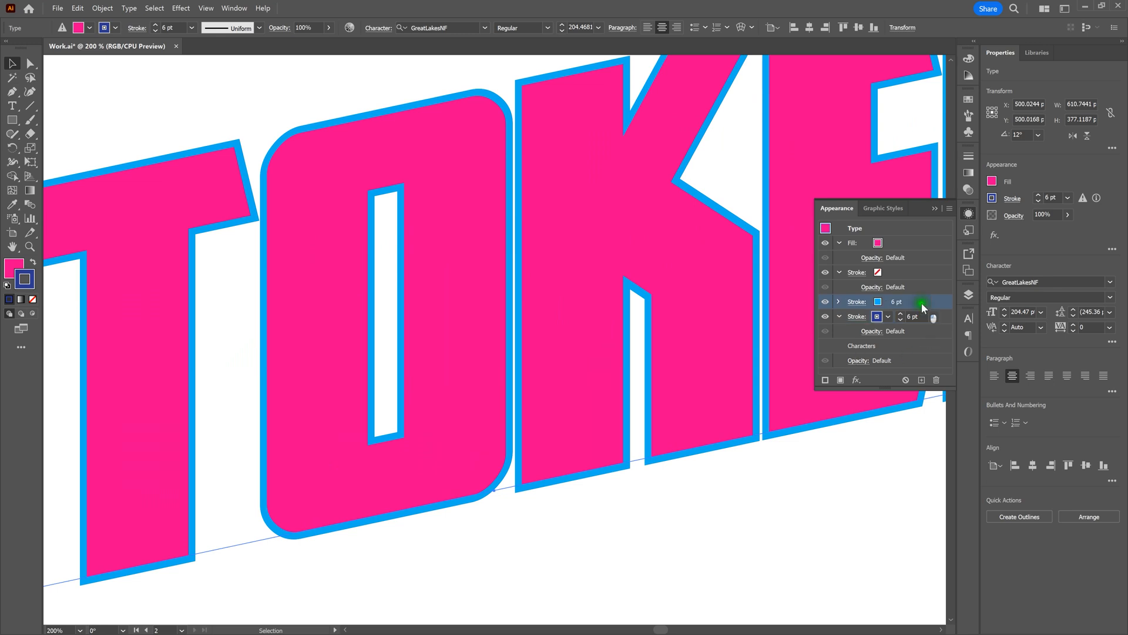
pyautogui.click(858, 380)
pyautogui.moveTo(917, 146)
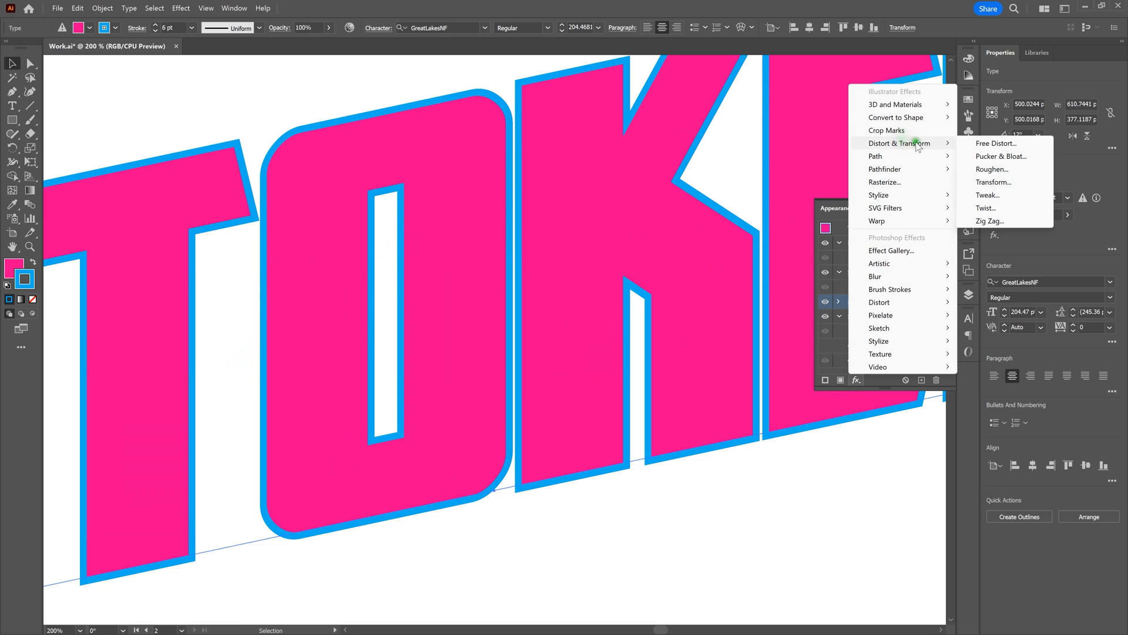
pyautogui.click(993, 183)
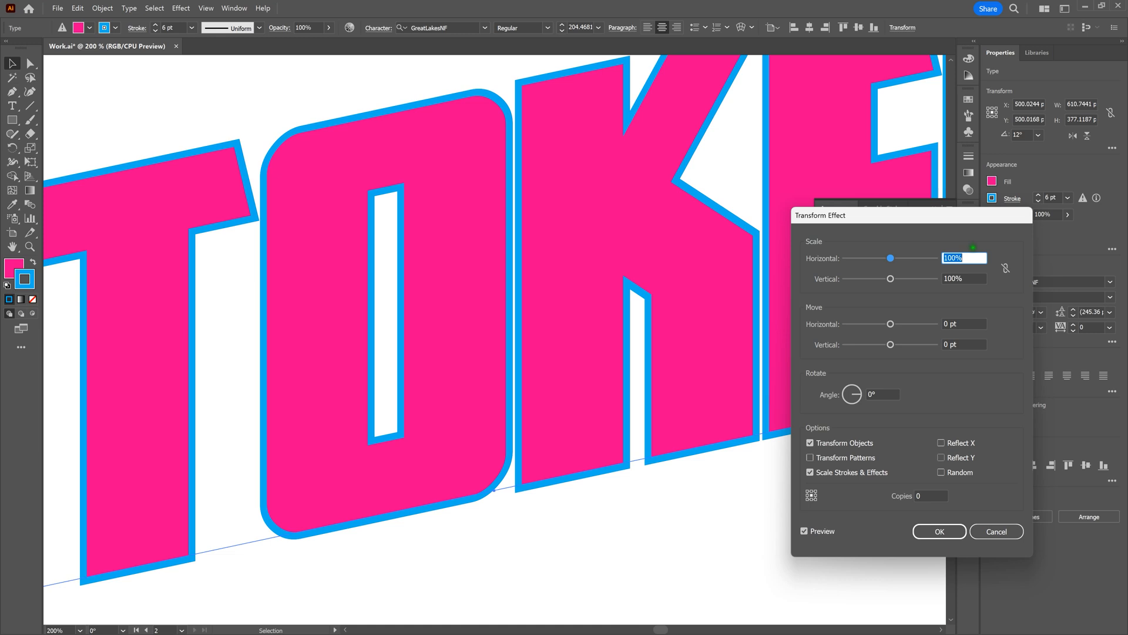
pyautogui.click(939, 325)
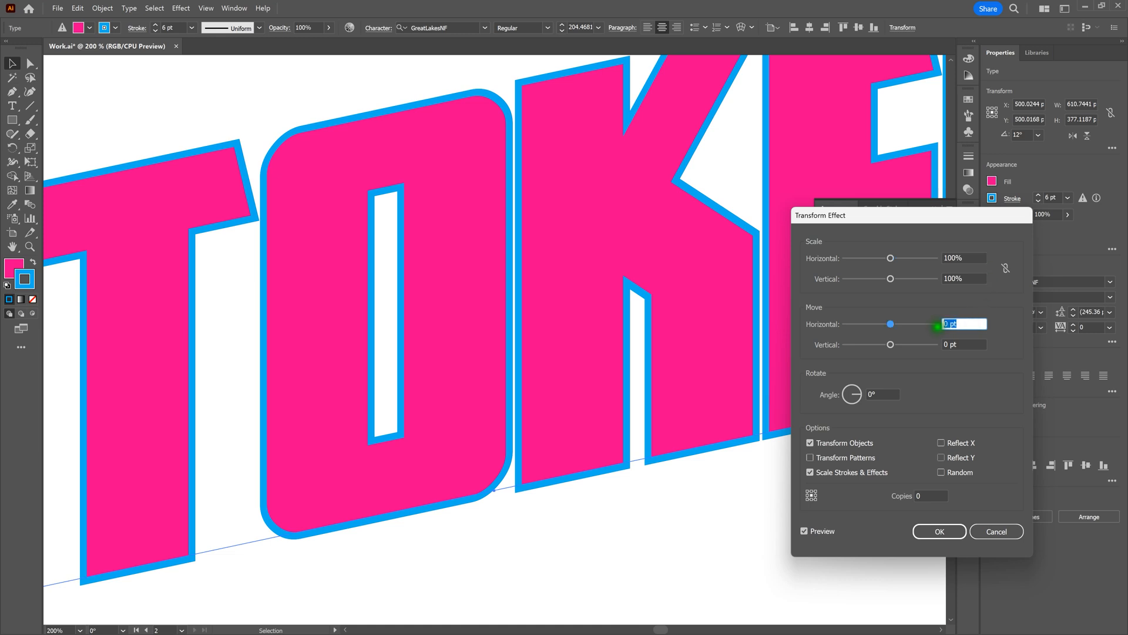
pyautogui.write('5')
pyautogui.press('Tab')
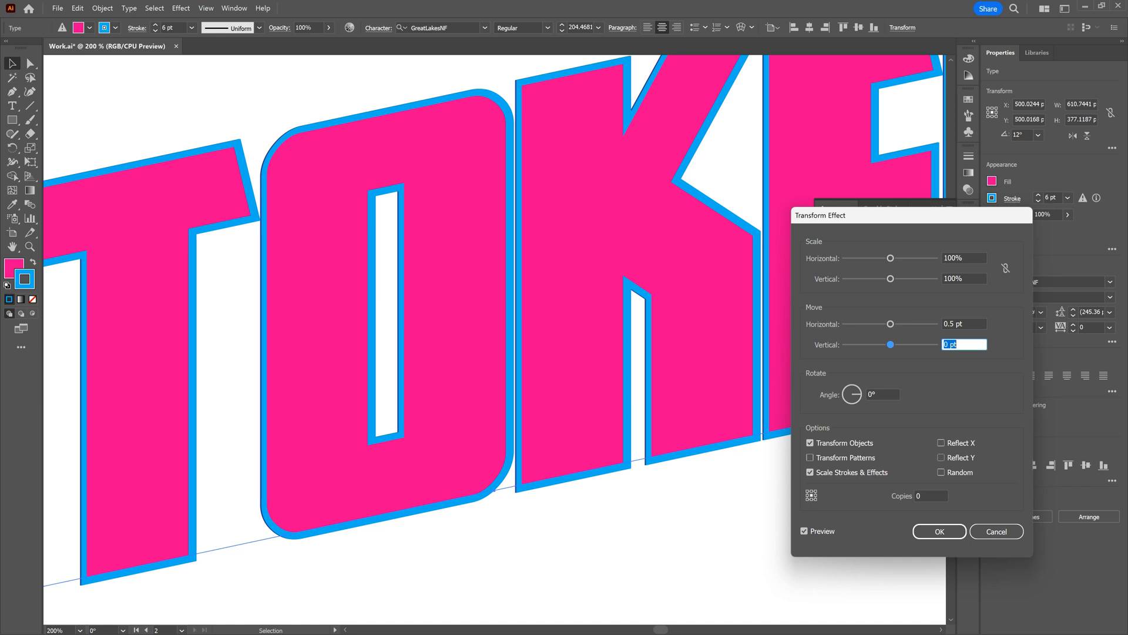
pyautogui.click(940, 531)
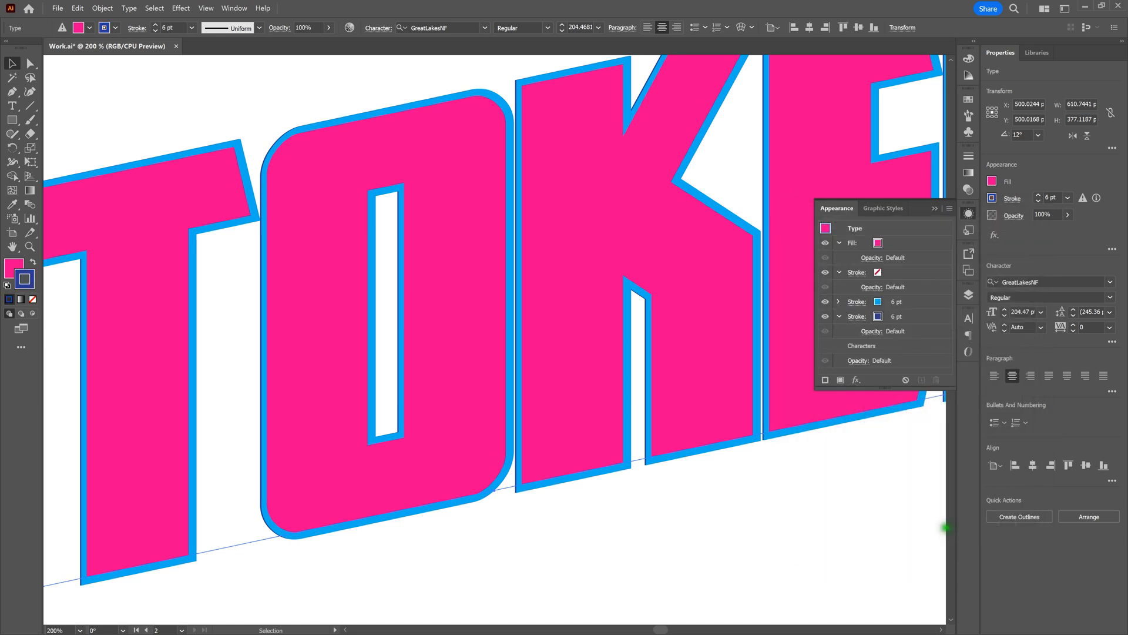
# - Apply a Transform effect to the dark blue stroke on STOKED, moving it 0.25 pt horizontally and 0.25 pt vertically
pyautogui.click(907, 315)
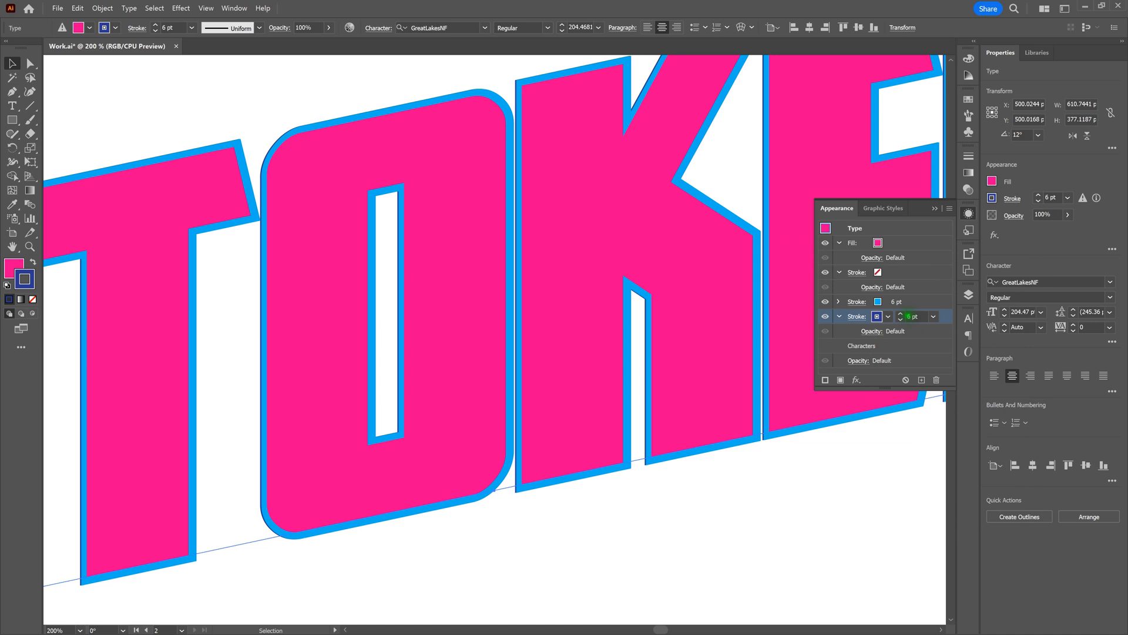
pyautogui.click(858, 380)
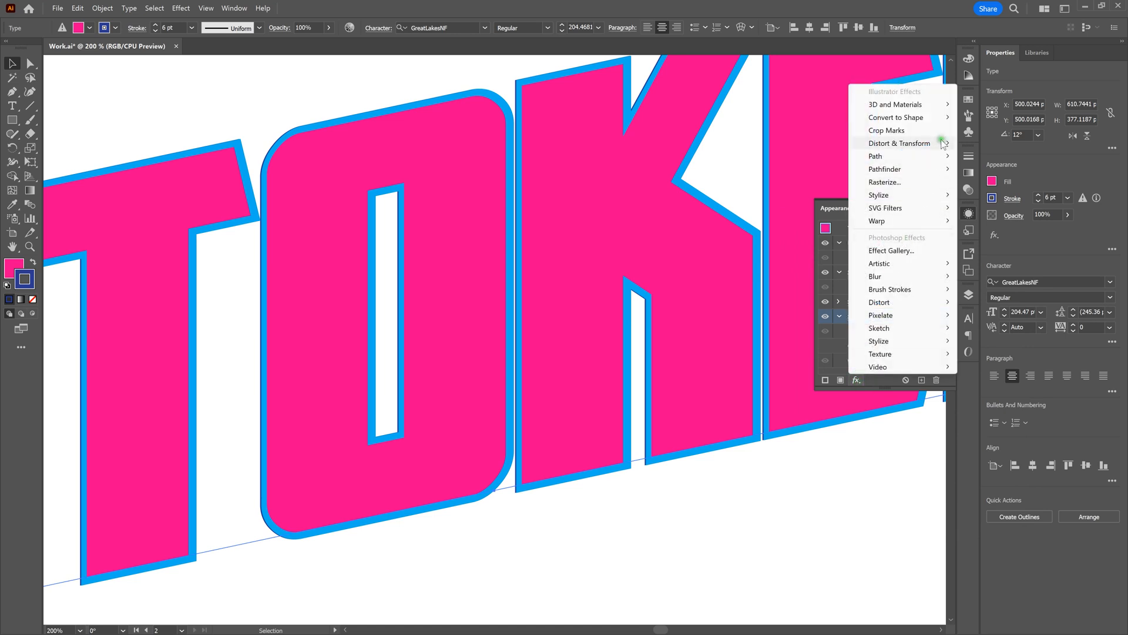
pyautogui.moveTo(943, 144)
pyautogui.click(990, 183)
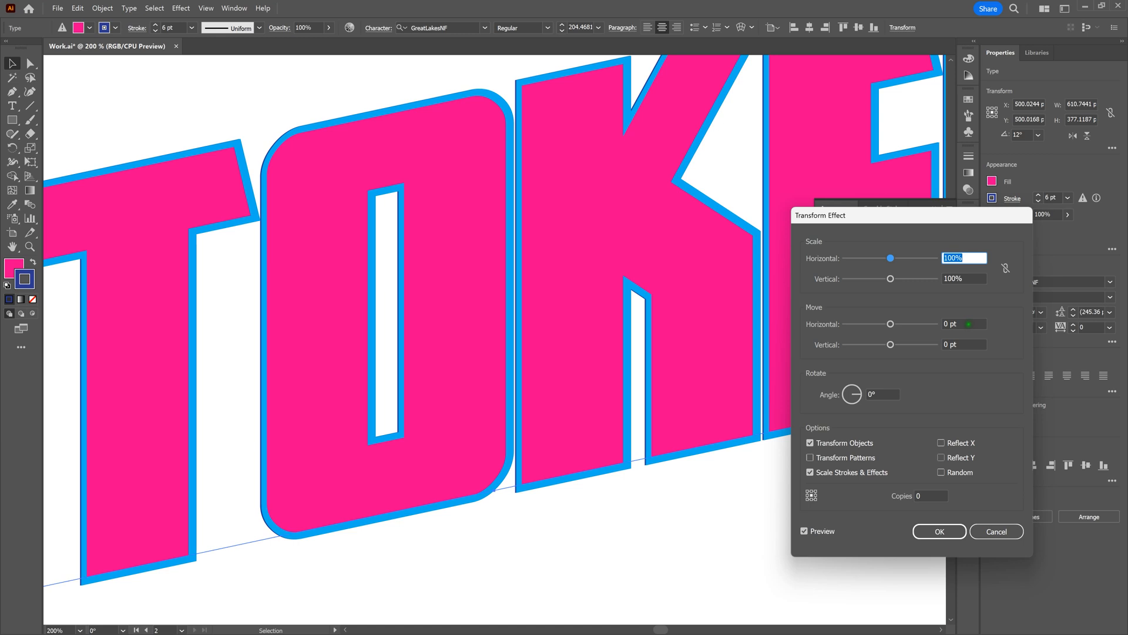
pyautogui.click(964, 324)
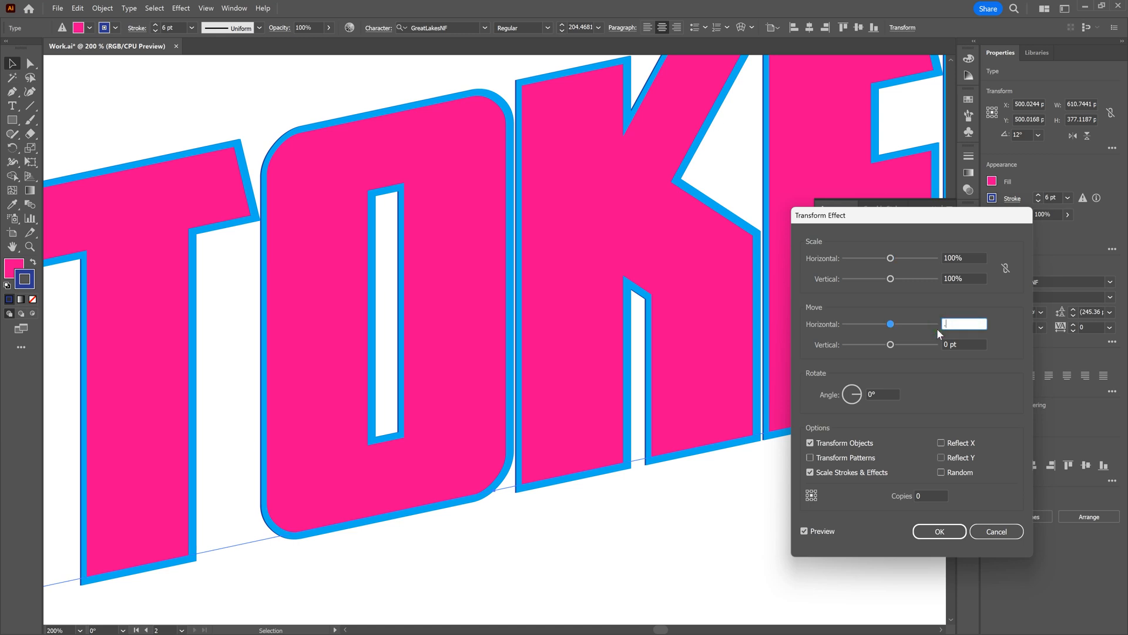
pyautogui.press('Tab')
pyautogui.write('.25')
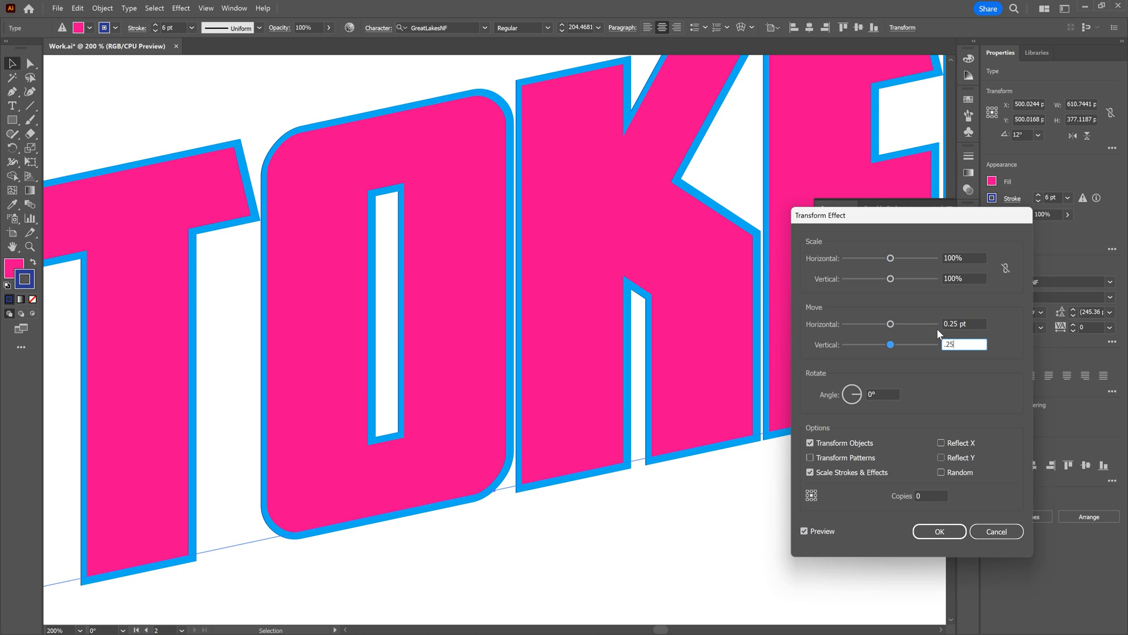
pyautogui.press('Tab')
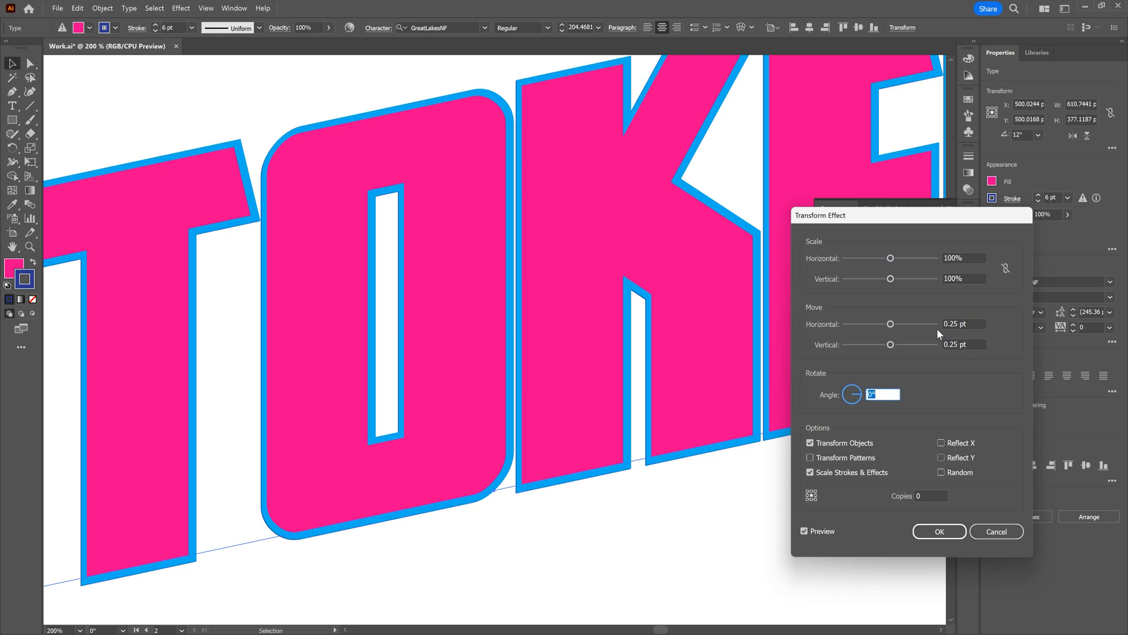
pyautogui.click(947, 534)
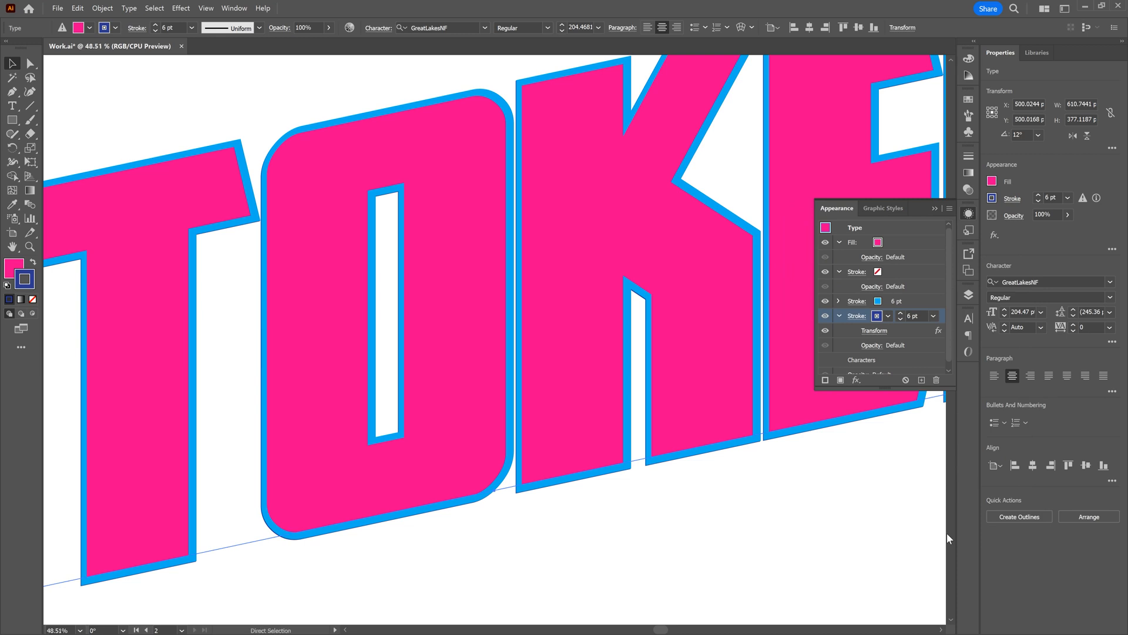
# - Add a Transform effect to the whole STOKED type object with a 0.25 pt horizontal and 0.15 pt vertical move
pyautogui.hotkey('ctrl', '0')
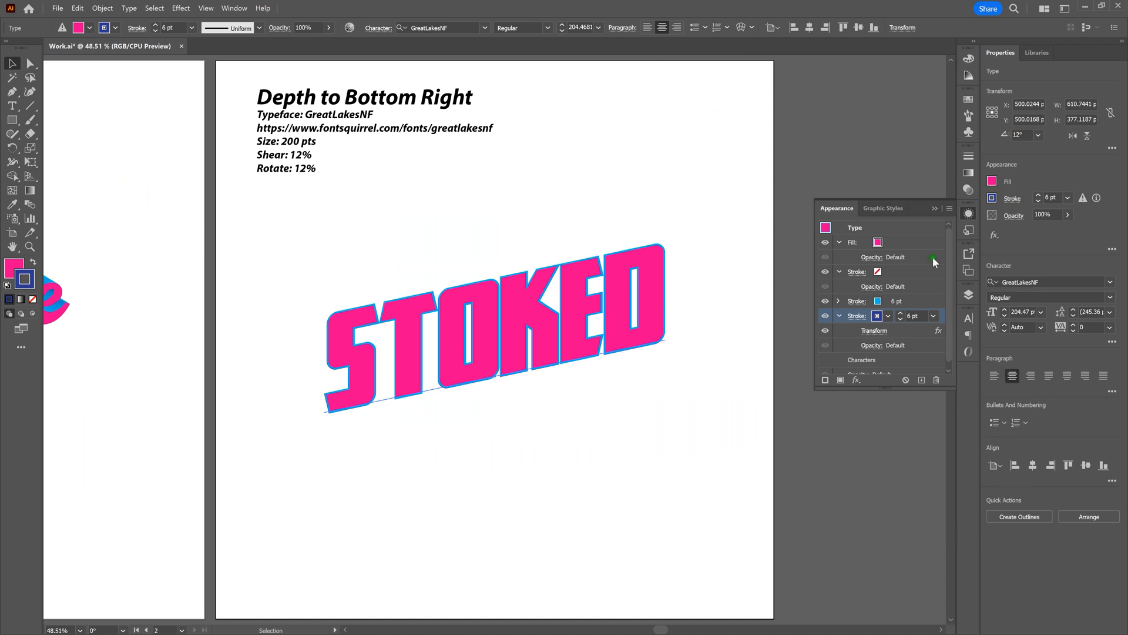
pyautogui.click(910, 227)
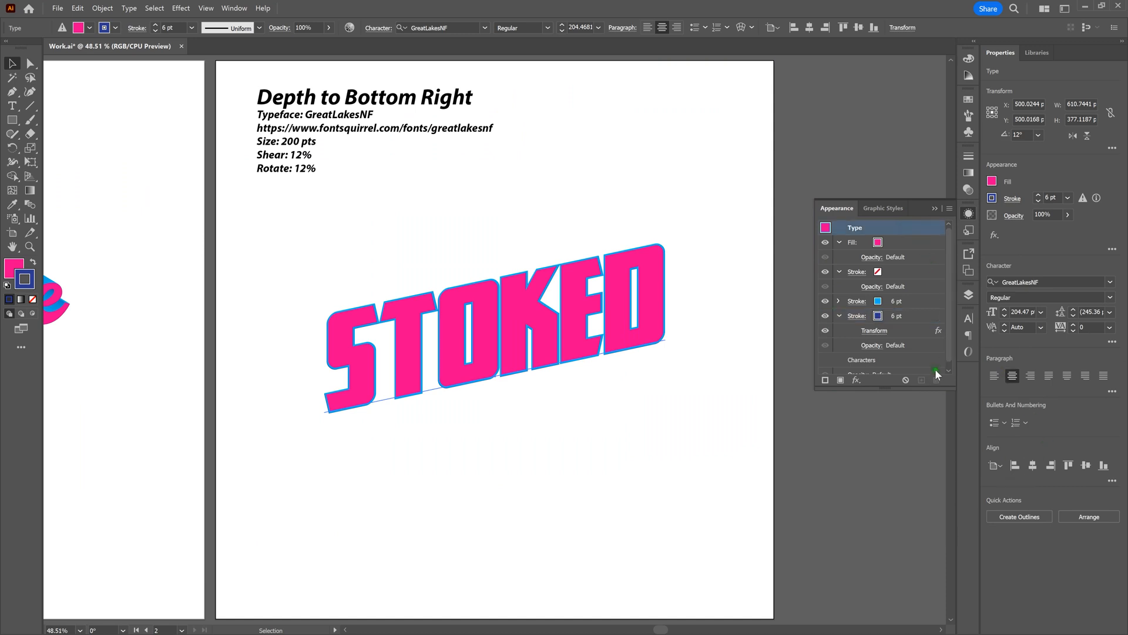
pyautogui.click(855, 380)
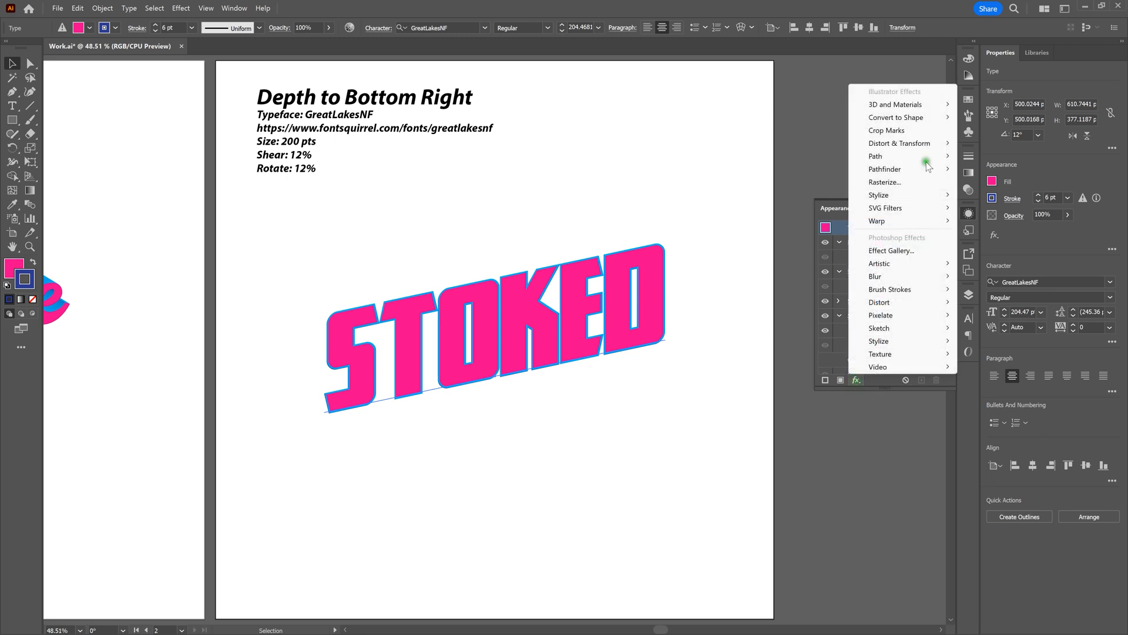
pyautogui.moveTo(948, 147)
pyautogui.click(997, 182)
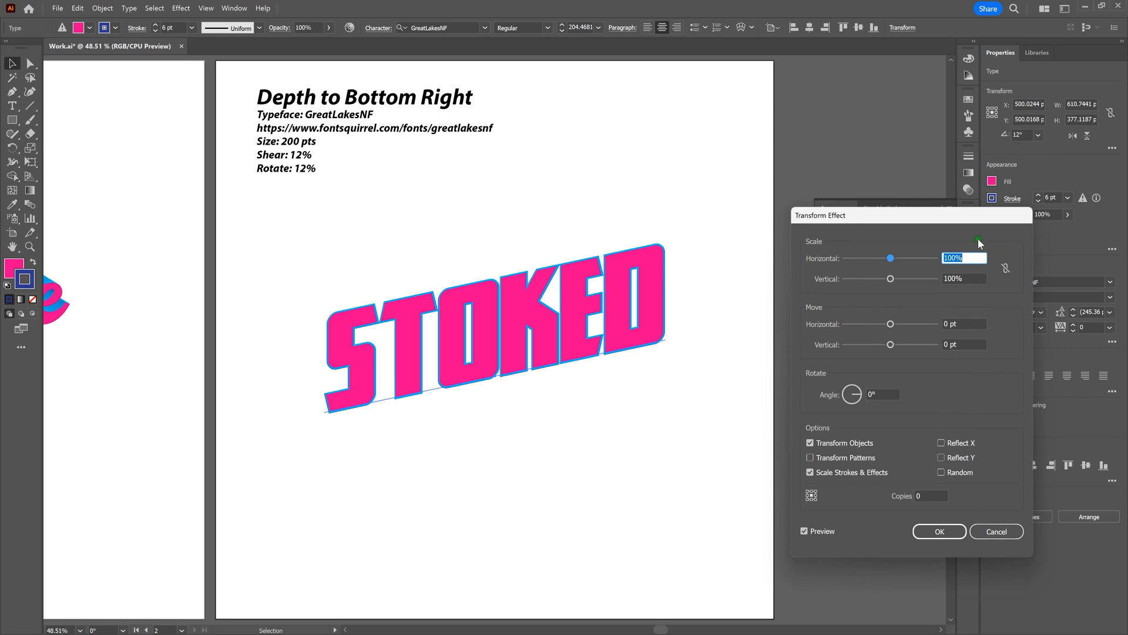
pyautogui.moveTo(972, 324); pyautogui.dragTo(938, 327)
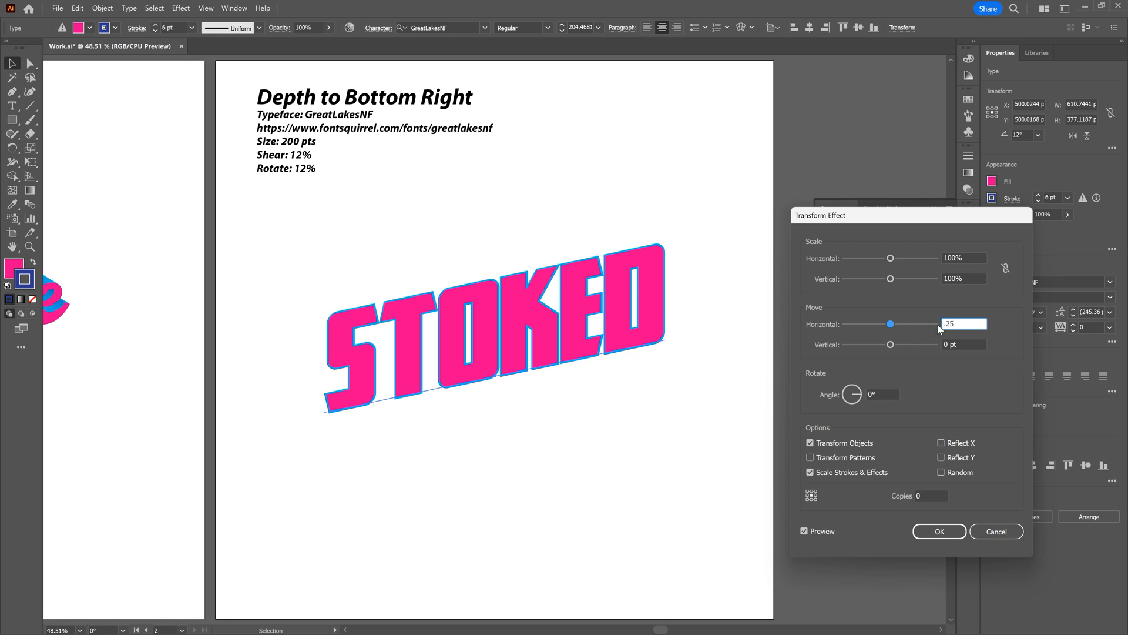
pyautogui.press('Tab')
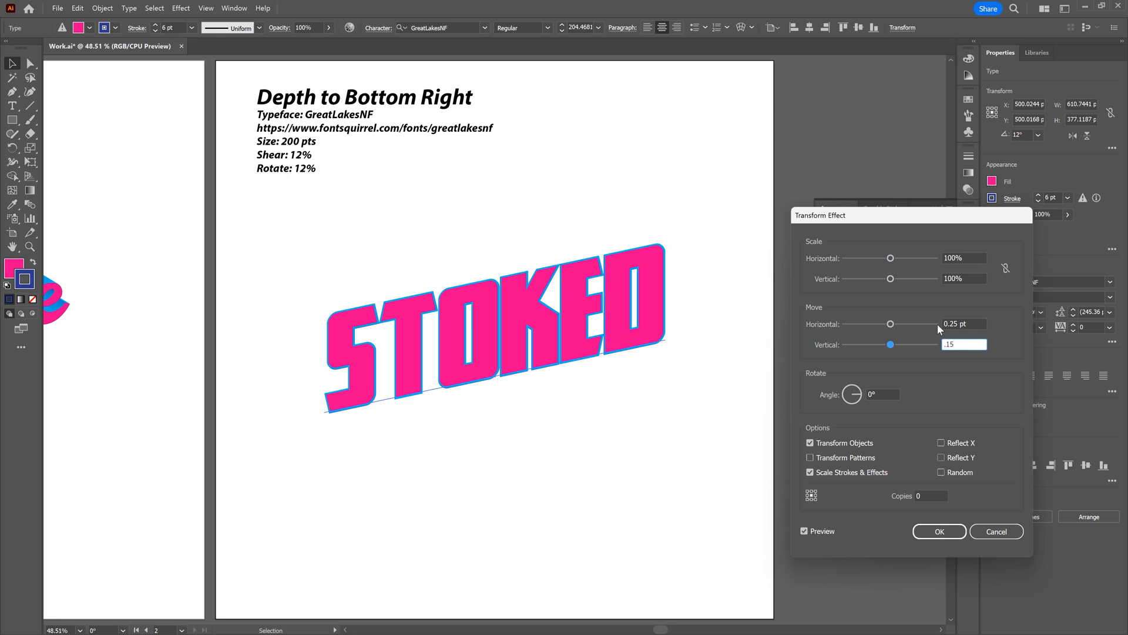
pyautogui.write('.15')
pyautogui.press('Tab')
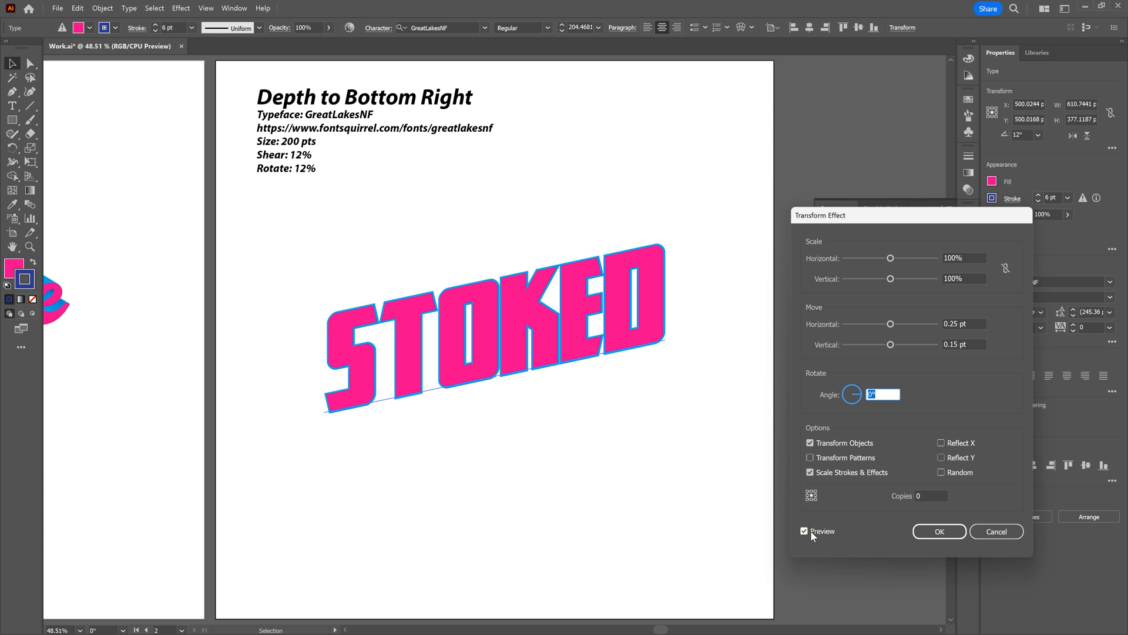
# - Set the number of copies for the type object's Transform effect to build the depth, apply it and deselect the lettering
pyautogui.click(926, 495)
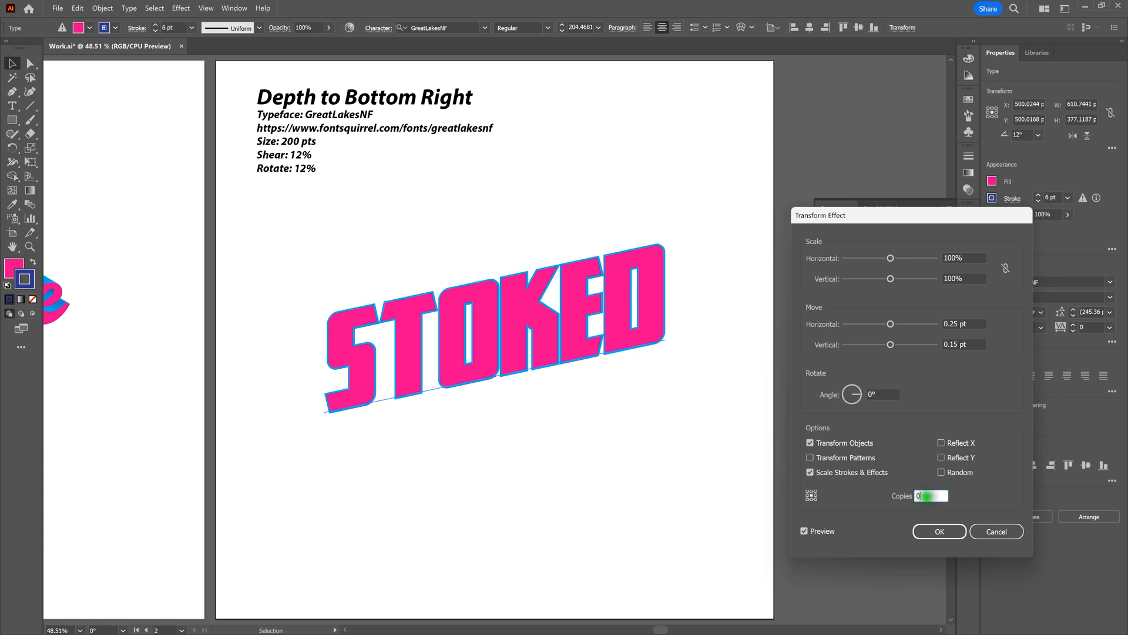
pyautogui.click(903, 495)
pyautogui.press('Tab')
pyautogui.click(954, 533)
pyautogui.click(576, 459)
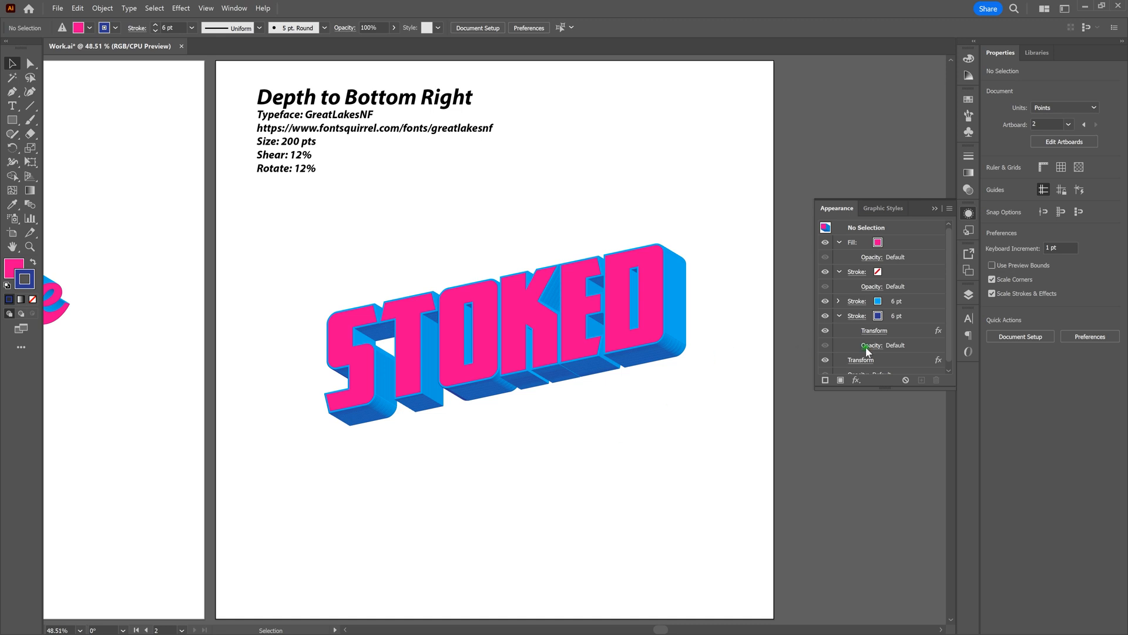
# - Open the dark blue stroke's Transform effect on STOKED for editing and try a vertical move of 0.75 pt
pyautogui.click(861, 242)
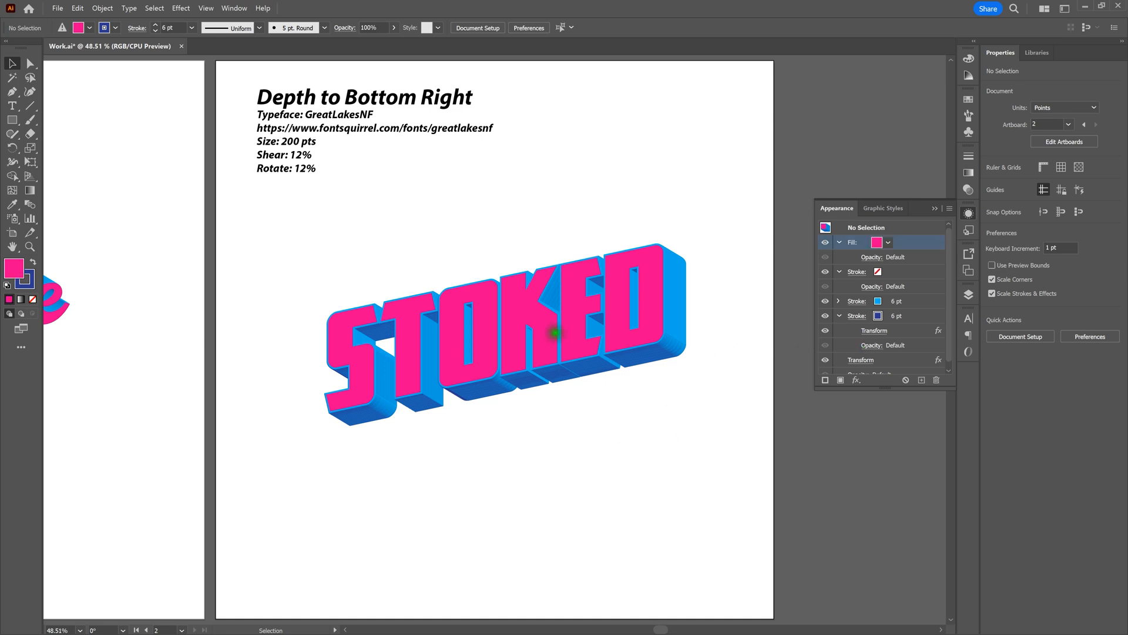
pyautogui.click(556, 333)
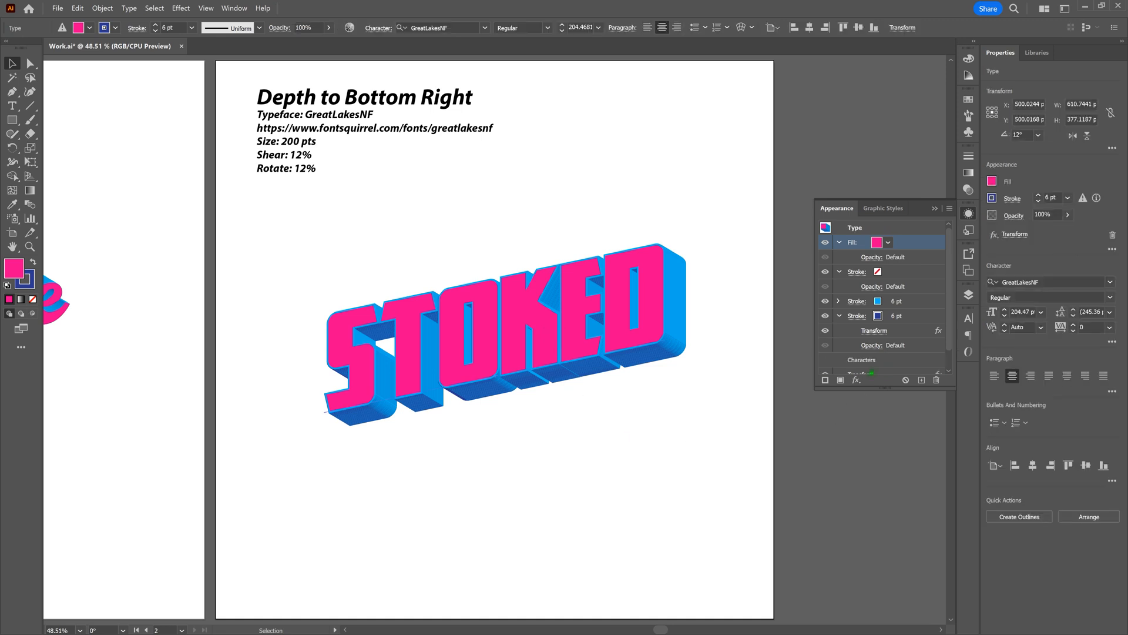
pyautogui.click(919, 316)
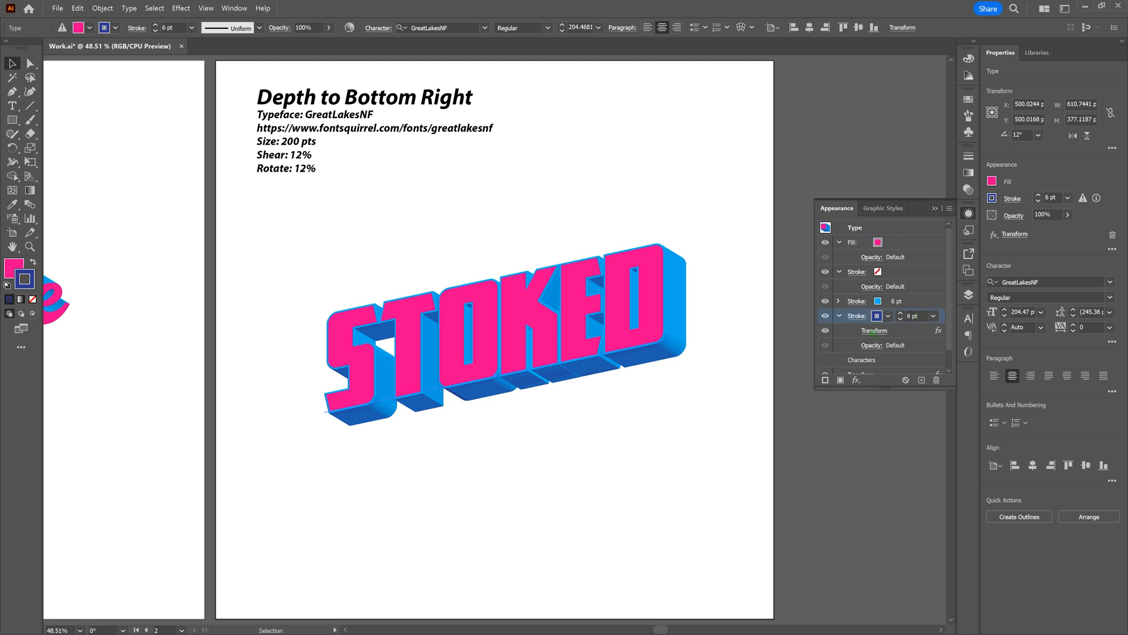
pyautogui.click(874, 330)
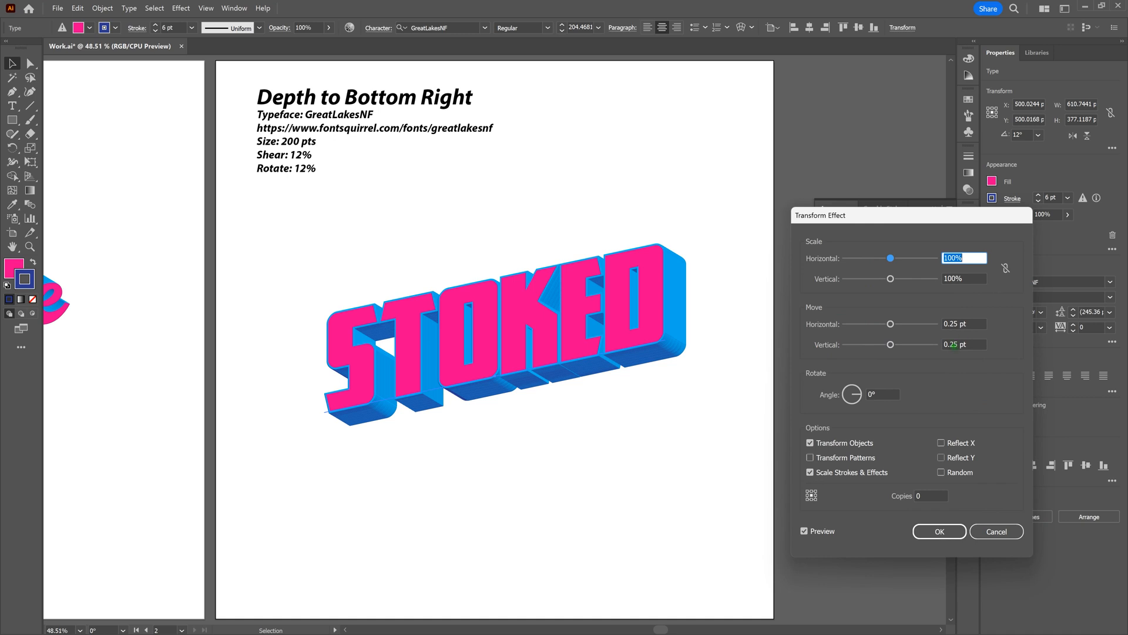
pyautogui.click(968, 346)
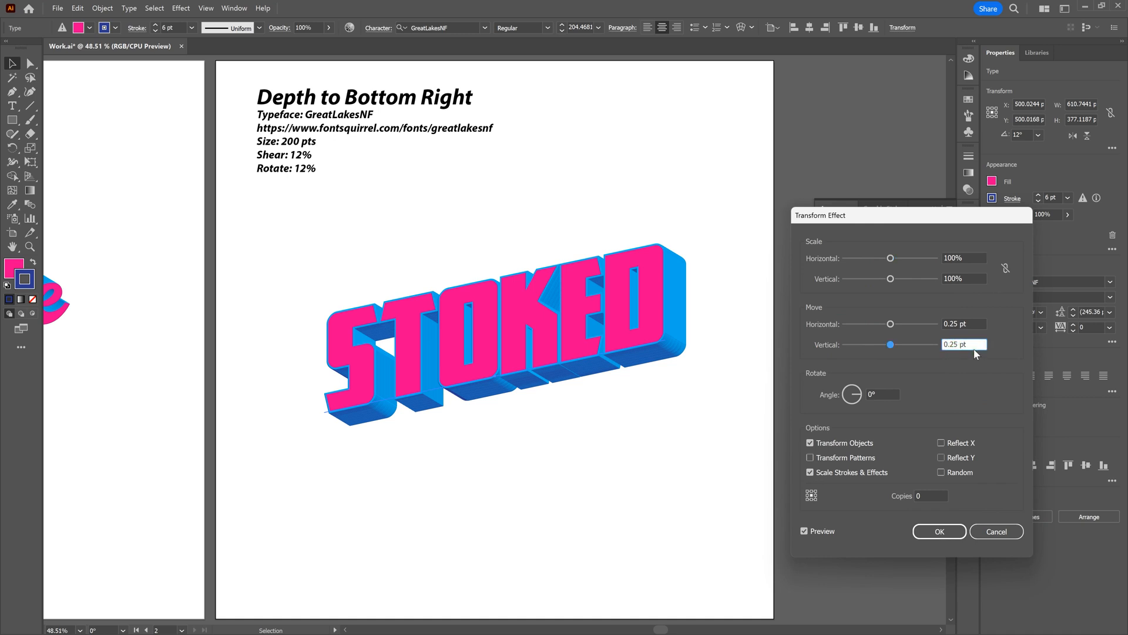
pyautogui.press('BackSpace')
pyautogui.press('Tab')
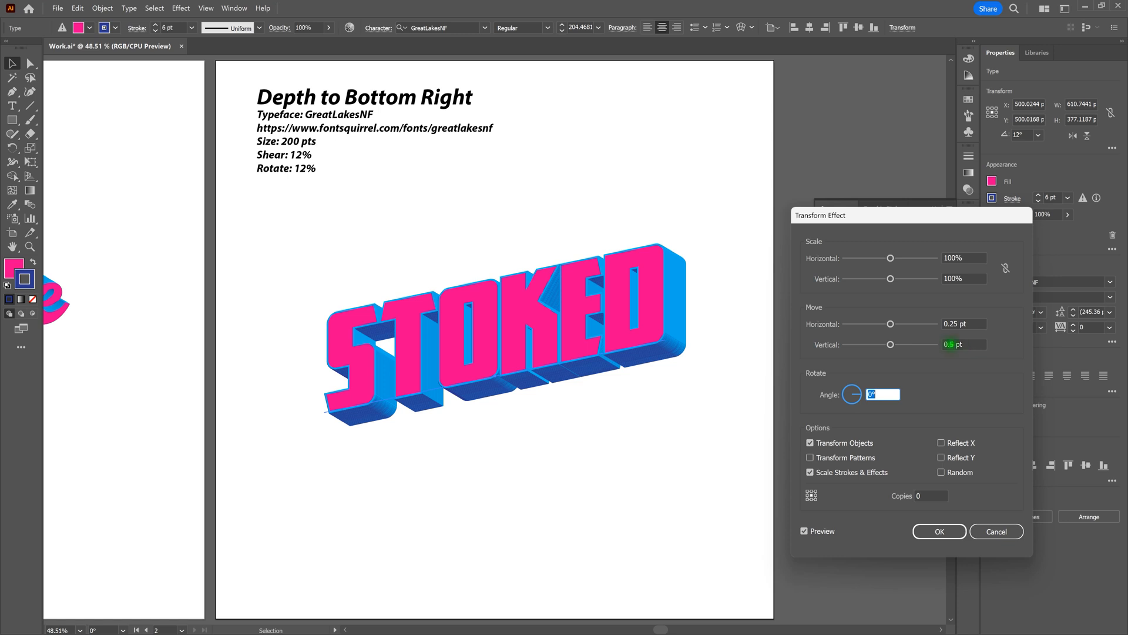
pyautogui.hotkey('shift', 'Tab')
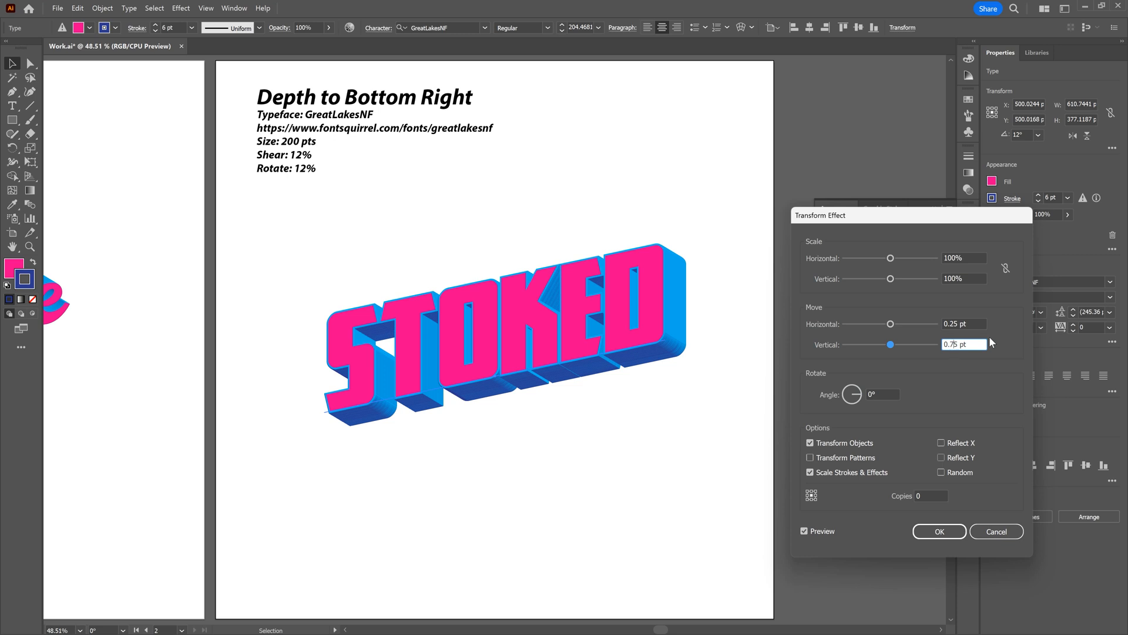
pyautogui.press('Tab')
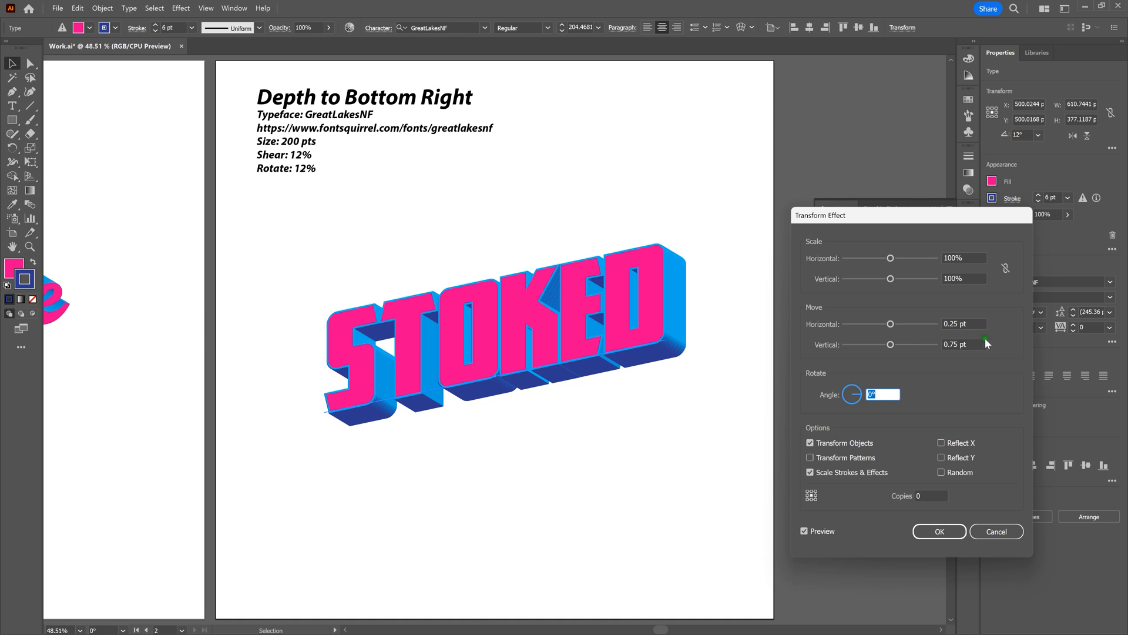
# - Set the dark blue stroke's vertical move to 0.5 pt, apply the Transform effect and deselect the lettering
pyautogui.click(980, 344)
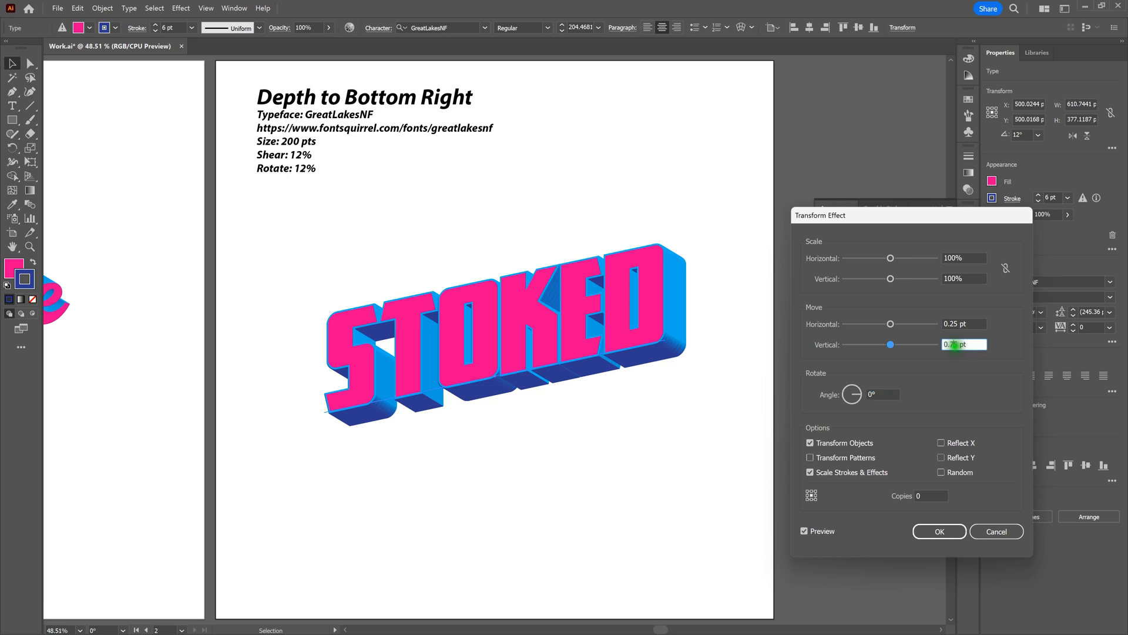
pyautogui.press('BackSpace')
pyautogui.press('Tab')
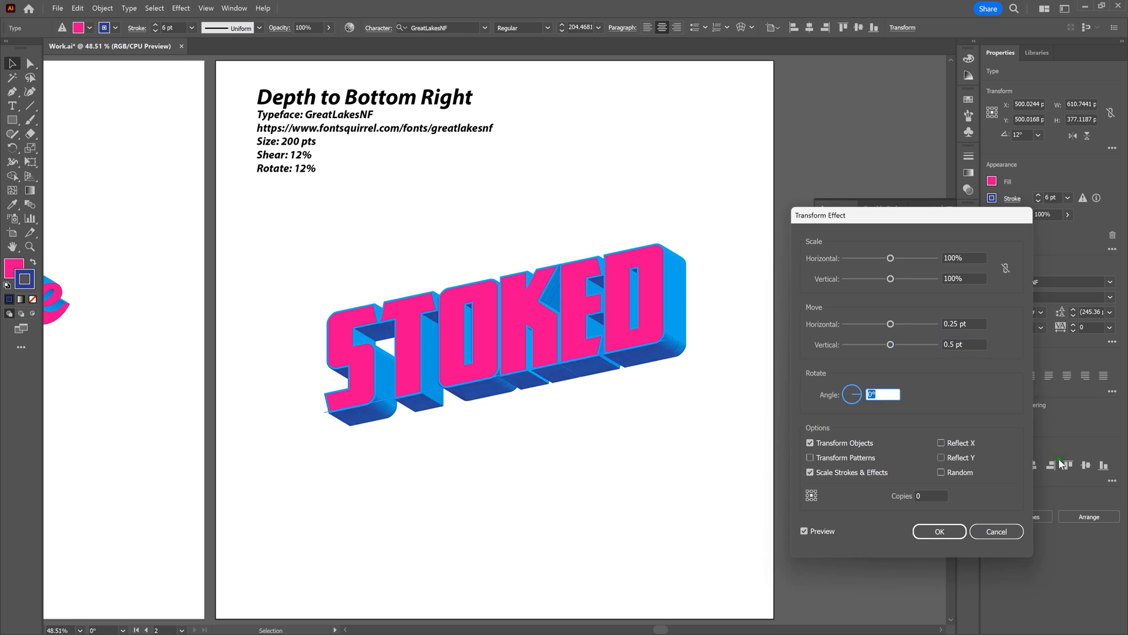
pyautogui.click(941, 530)
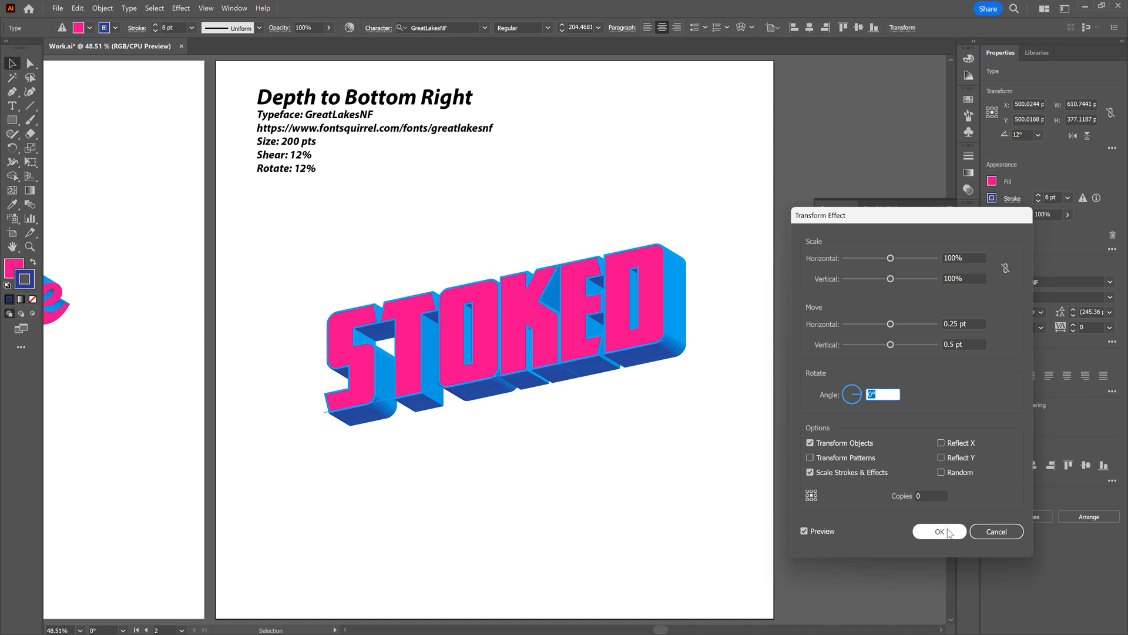
pyautogui.click(572, 464)
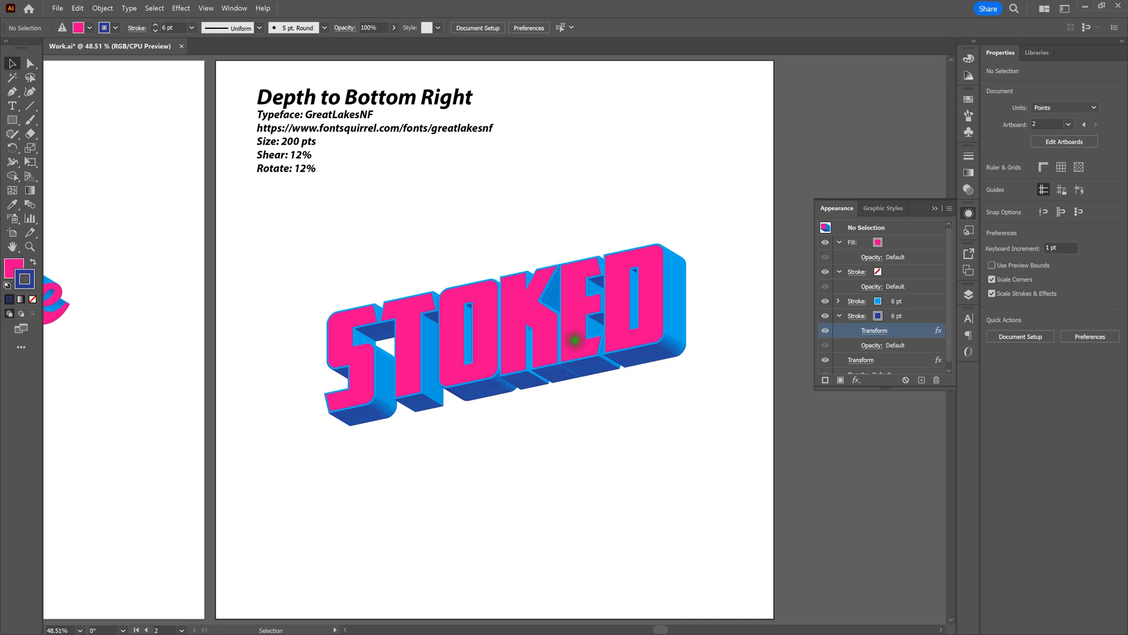
# - Try a 0.25 pt vertical move in the Transform effect on the whole STOKED type object, and undo that change
pyautogui.click(575, 340)
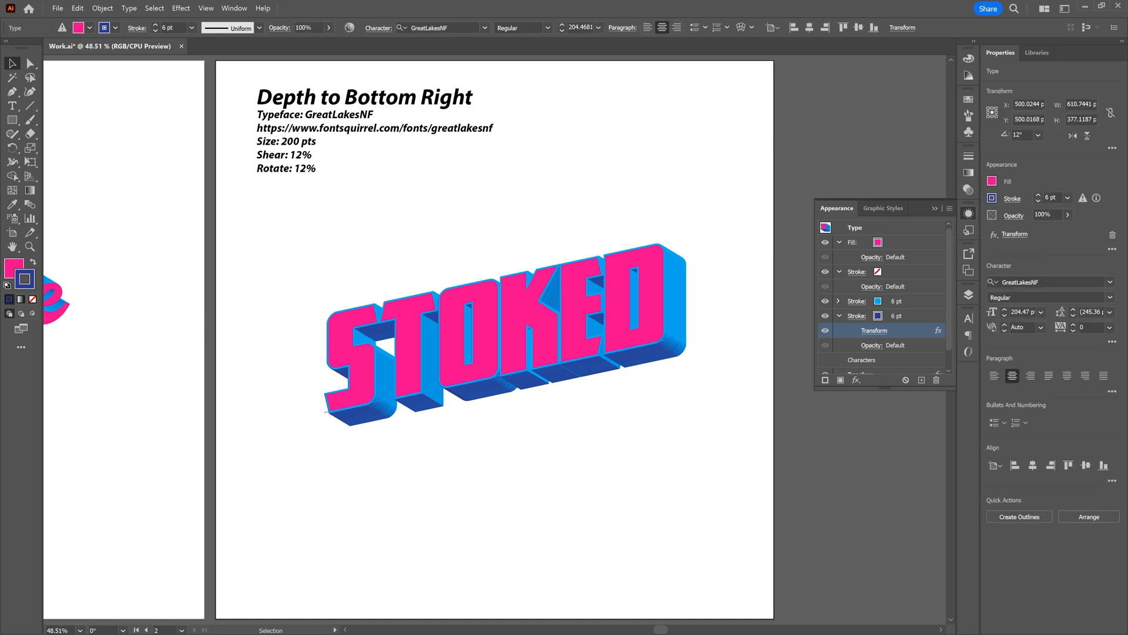
pyautogui.scroll(-1, 952, 303)
pyautogui.scroll(-1, 953, 303)
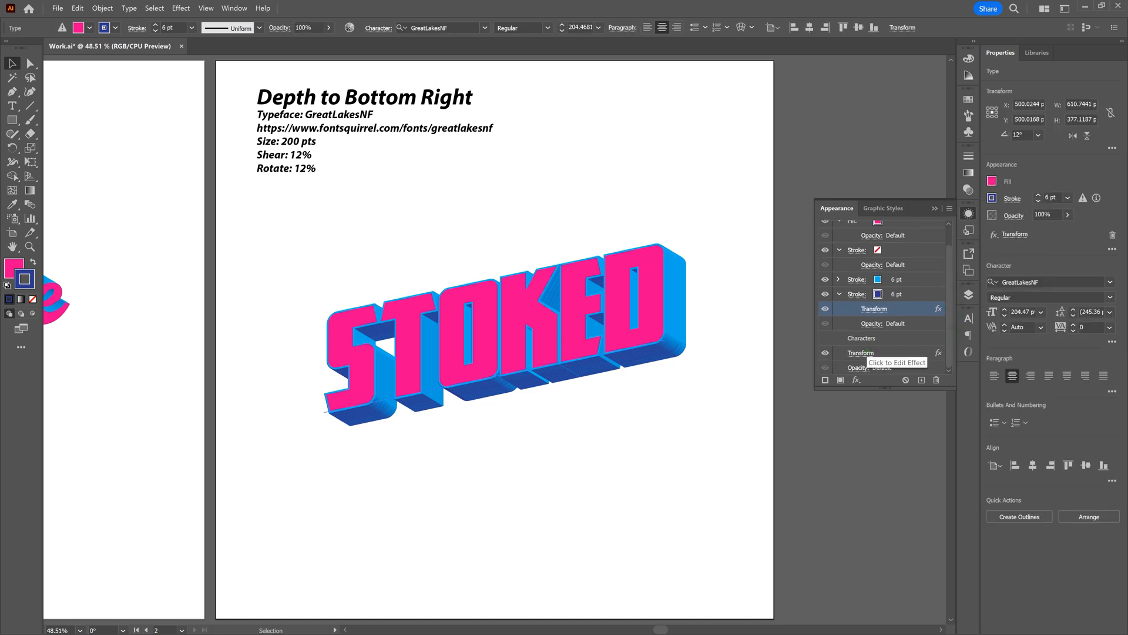
pyautogui.click(867, 352)
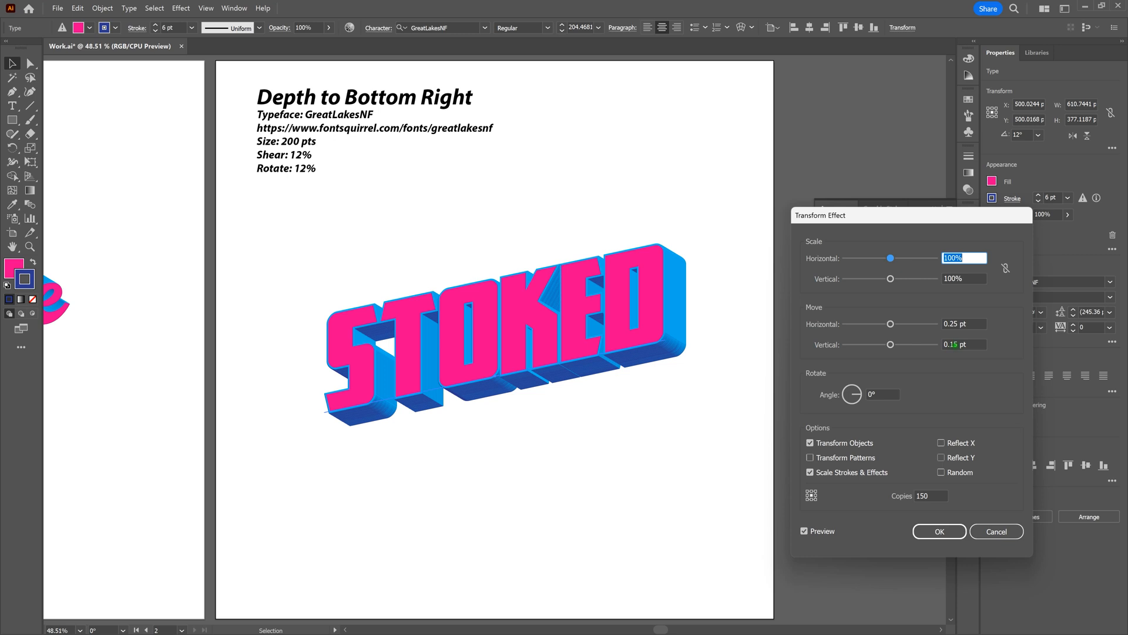
pyautogui.click(953, 344)
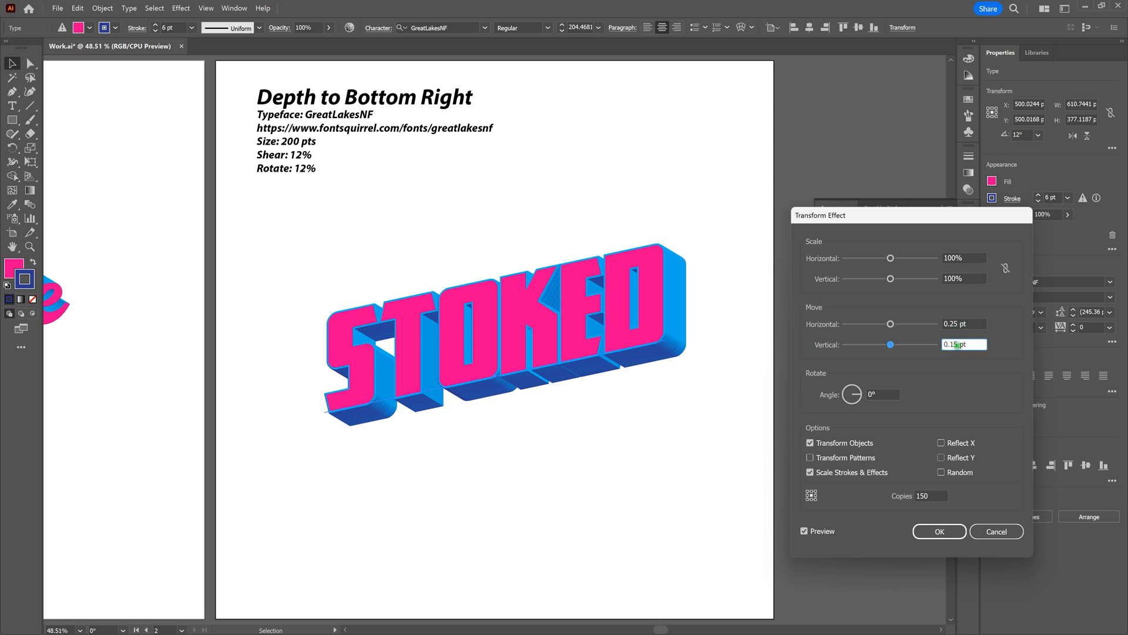
pyautogui.press('BackSpace')
pyautogui.write('2')
pyautogui.press('Tab')
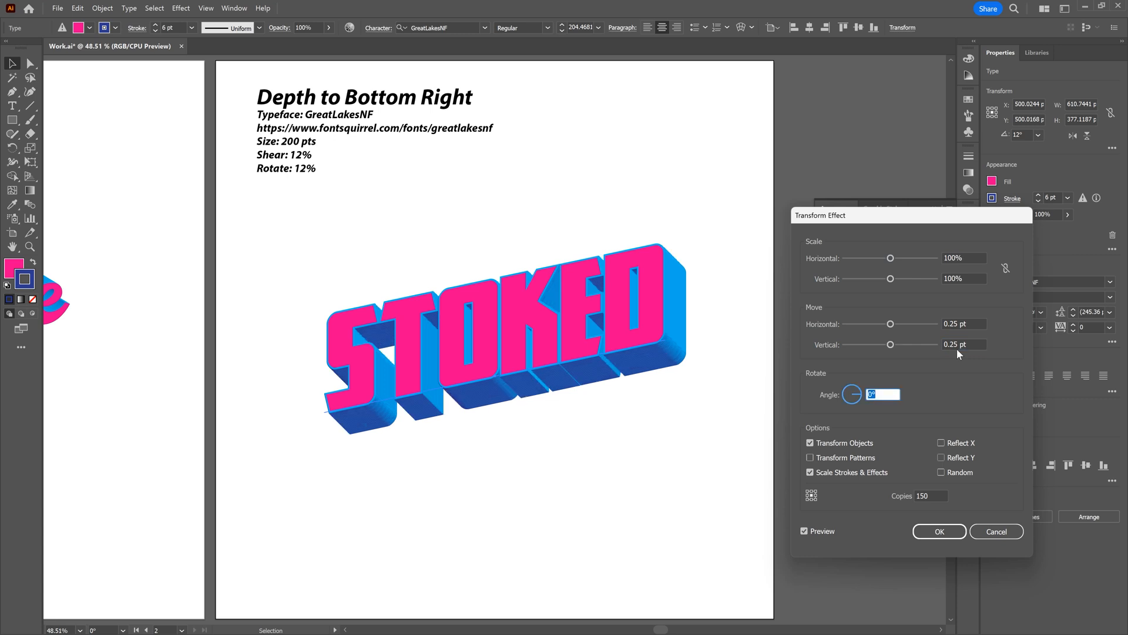
pyautogui.click(940, 531)
pyautogui.click(682, 461)
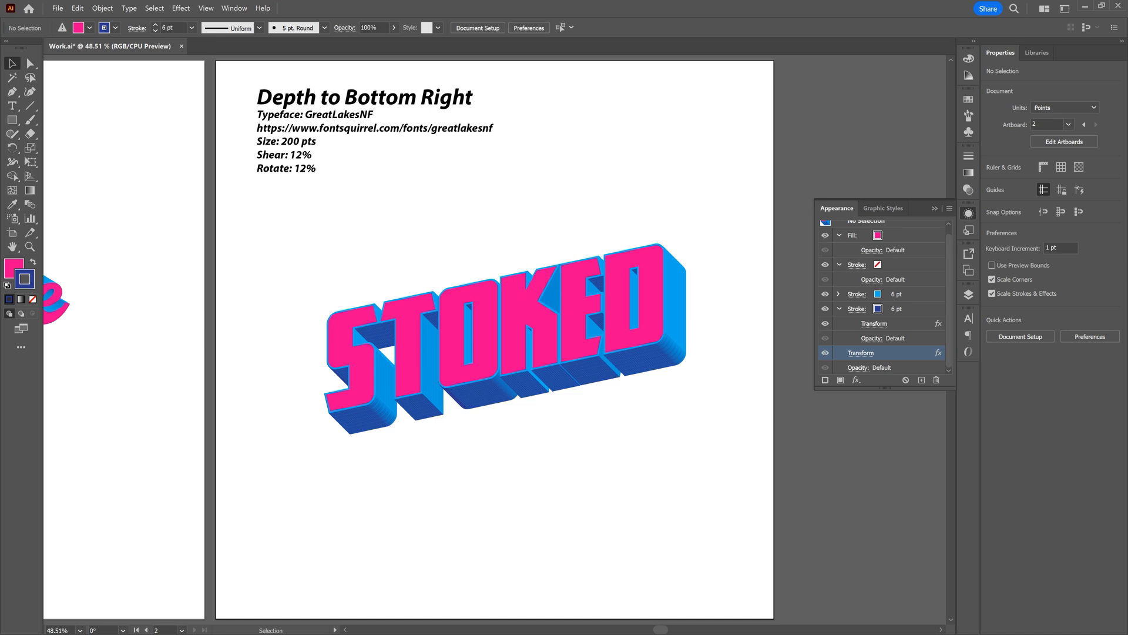
pyautogui.press('ctrl')
pyautogui.hotkey('ctrl', 'z')
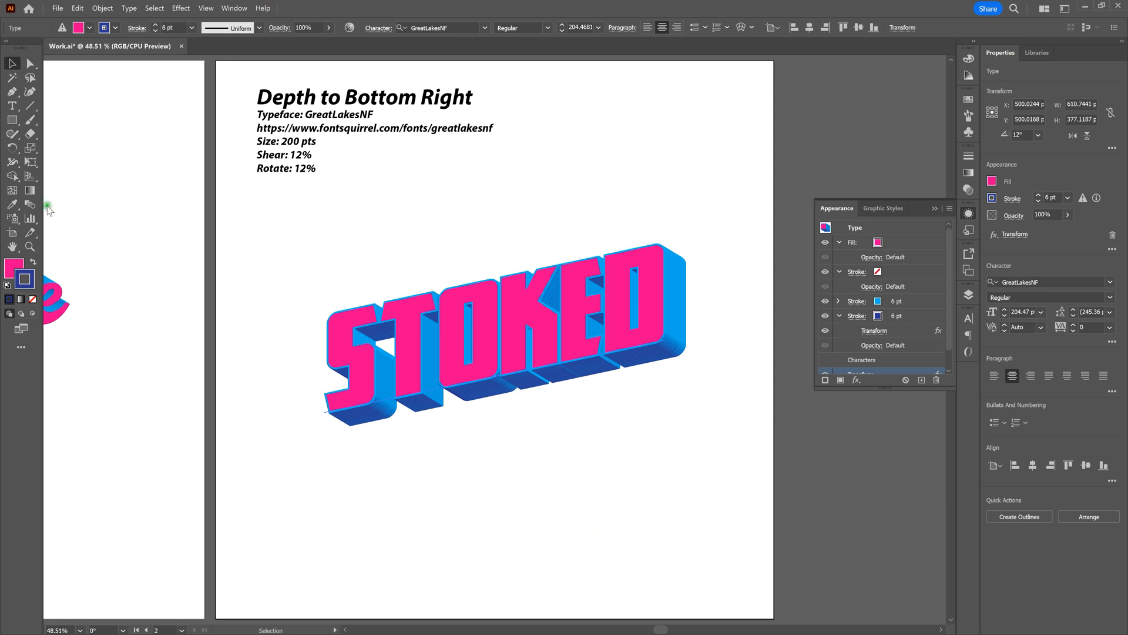
# - Replace the word STOKED with RADICAL to test the live text, undo the wording change and deselect
pyautogui.click(12, 106)
pyautogui.click(580, 326)
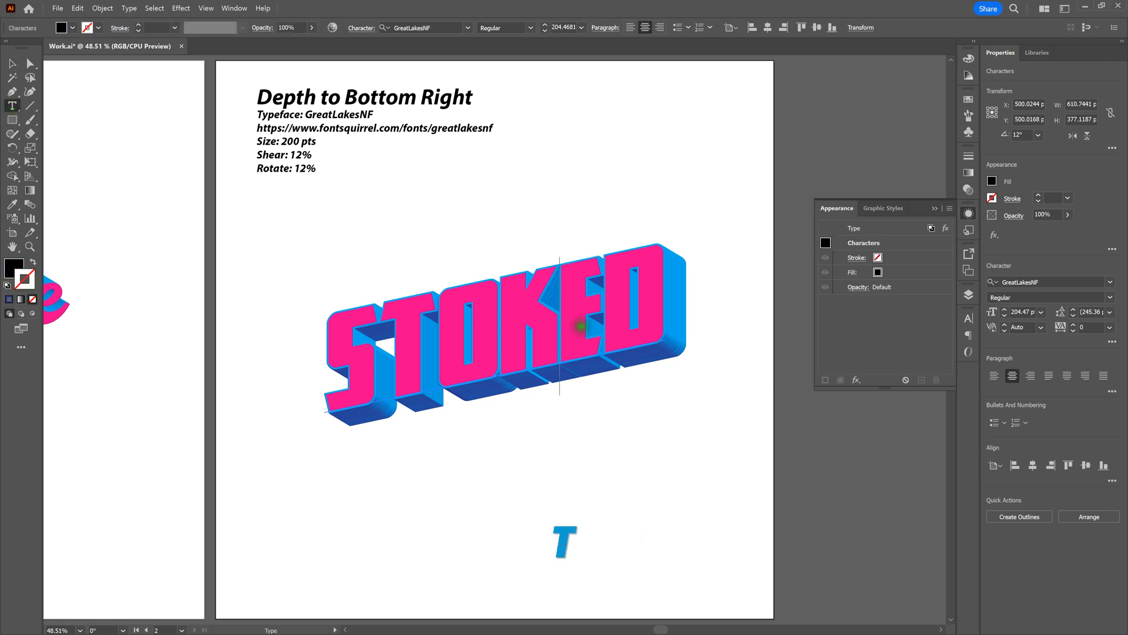
pyautogui.hotkey('ctrl', 'a')
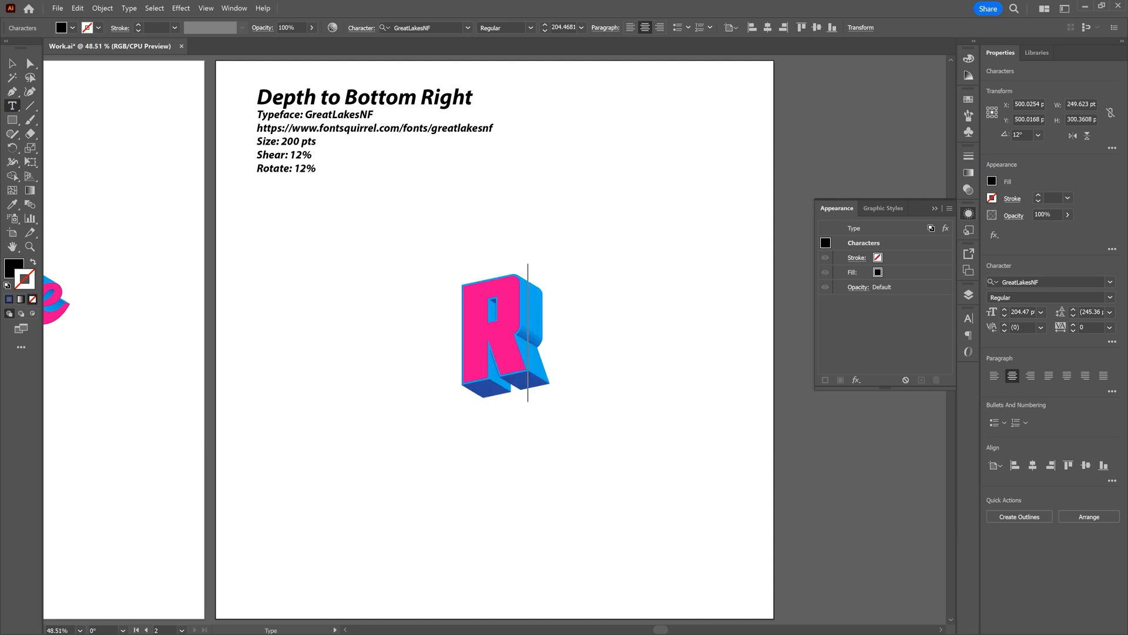
pyautogui.write('AD')
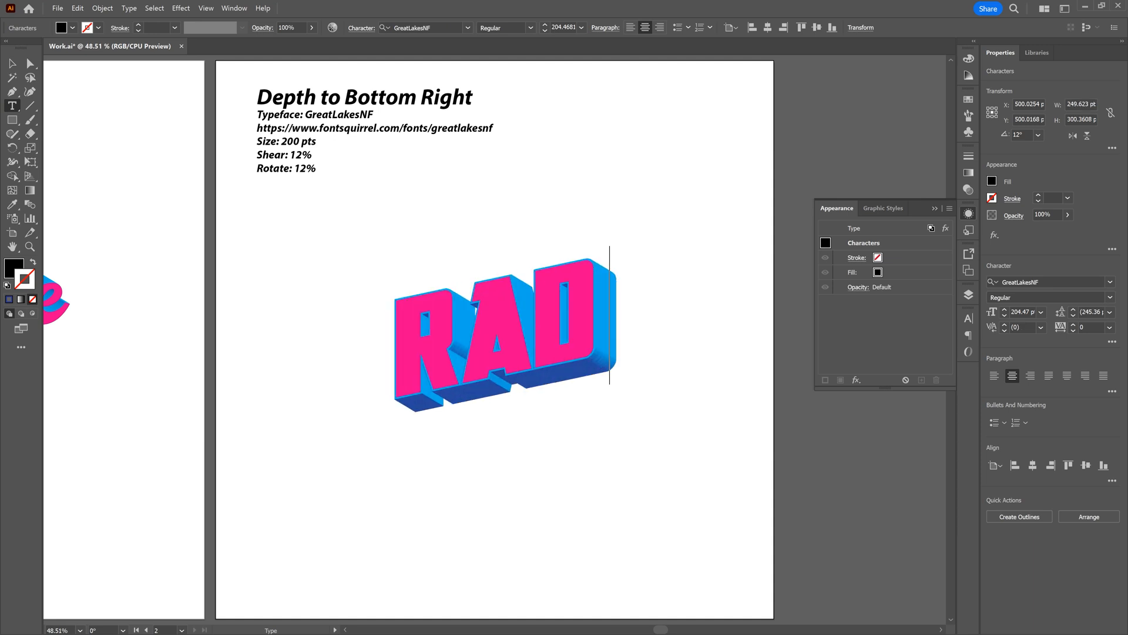
pyautogui.write('ICAL')
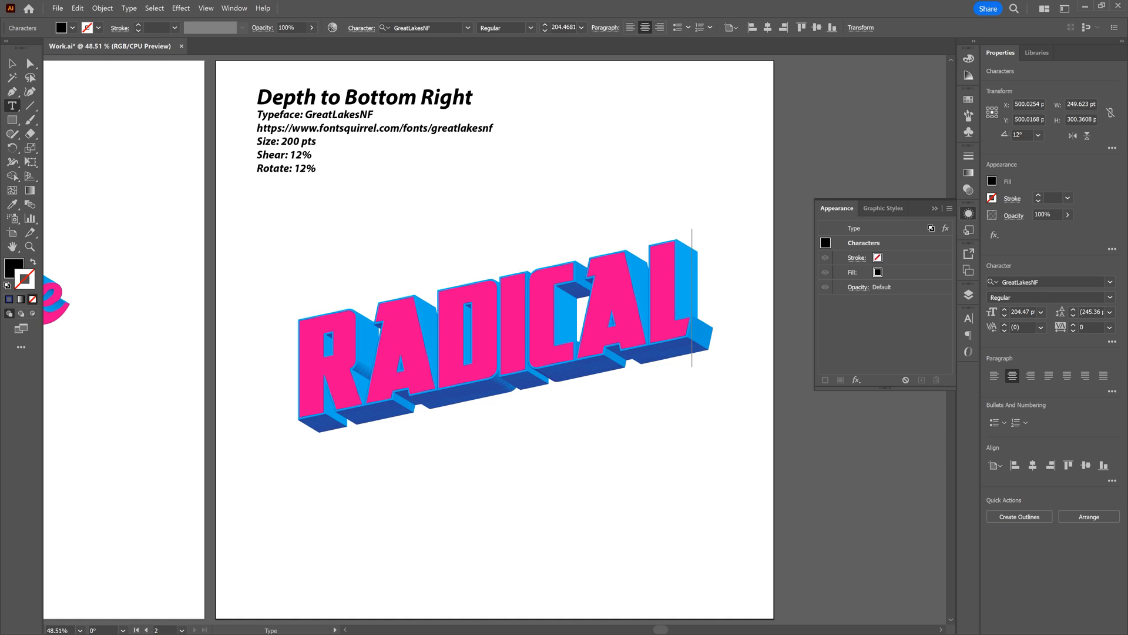
pyautogui.press('Escape')
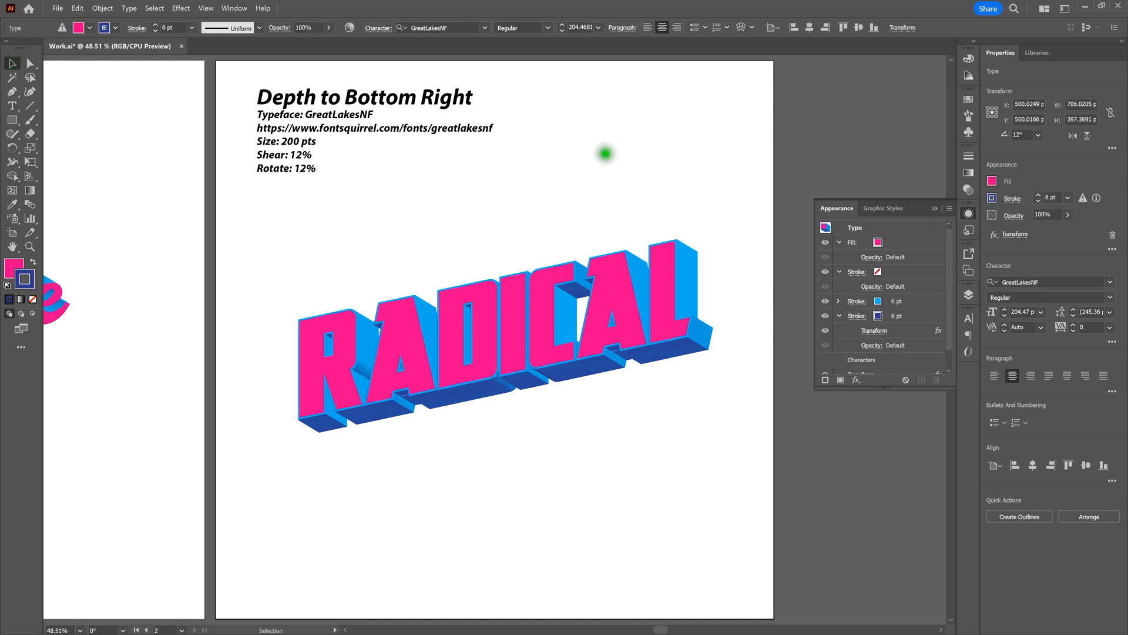
pyautogui.click(605, 153)
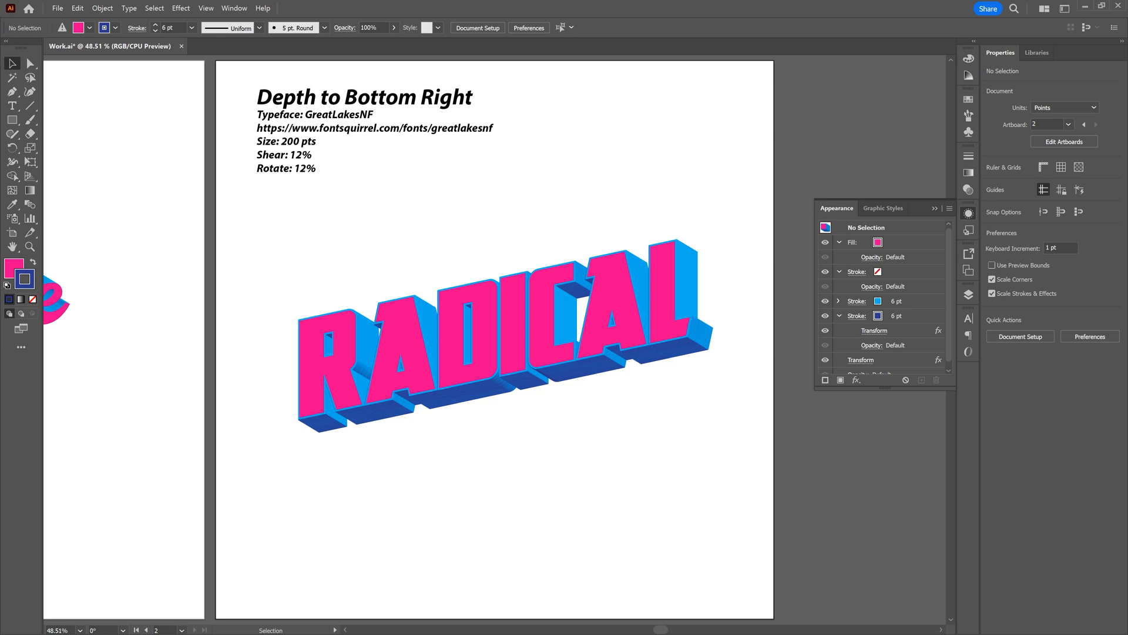
pyautogui.hotkey('ctrl', 'z')
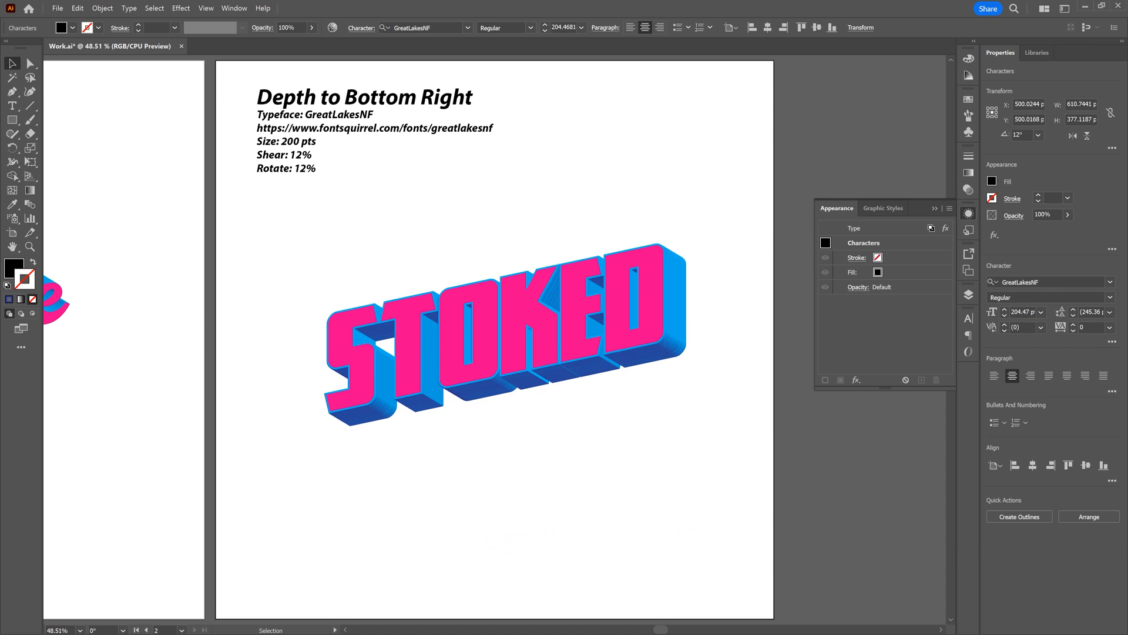
pyautogui.click(604, 154)
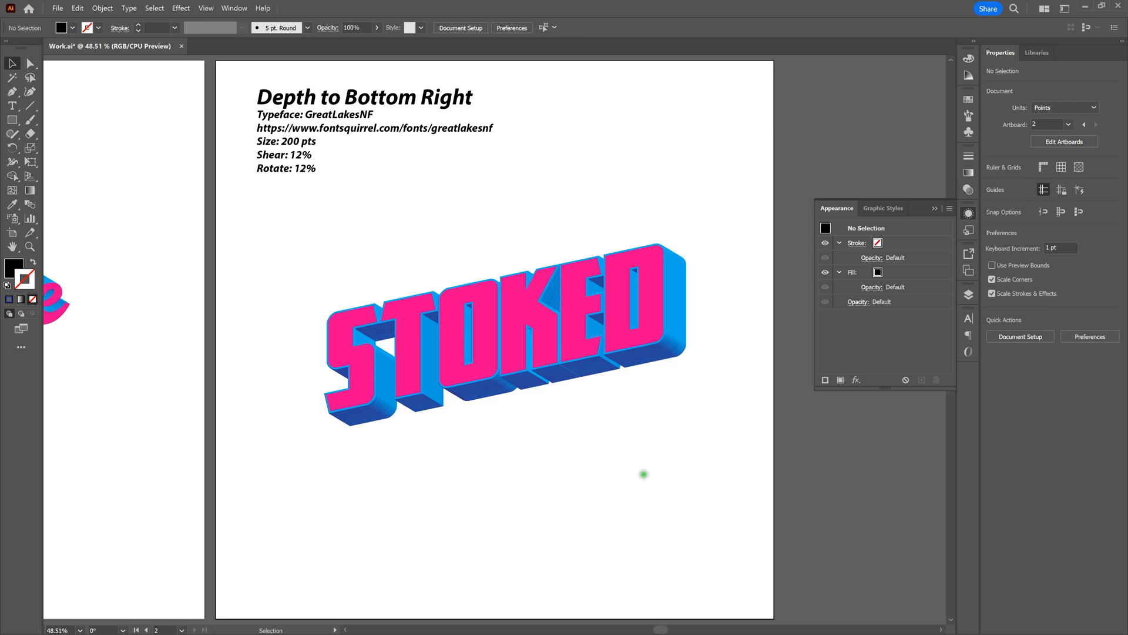